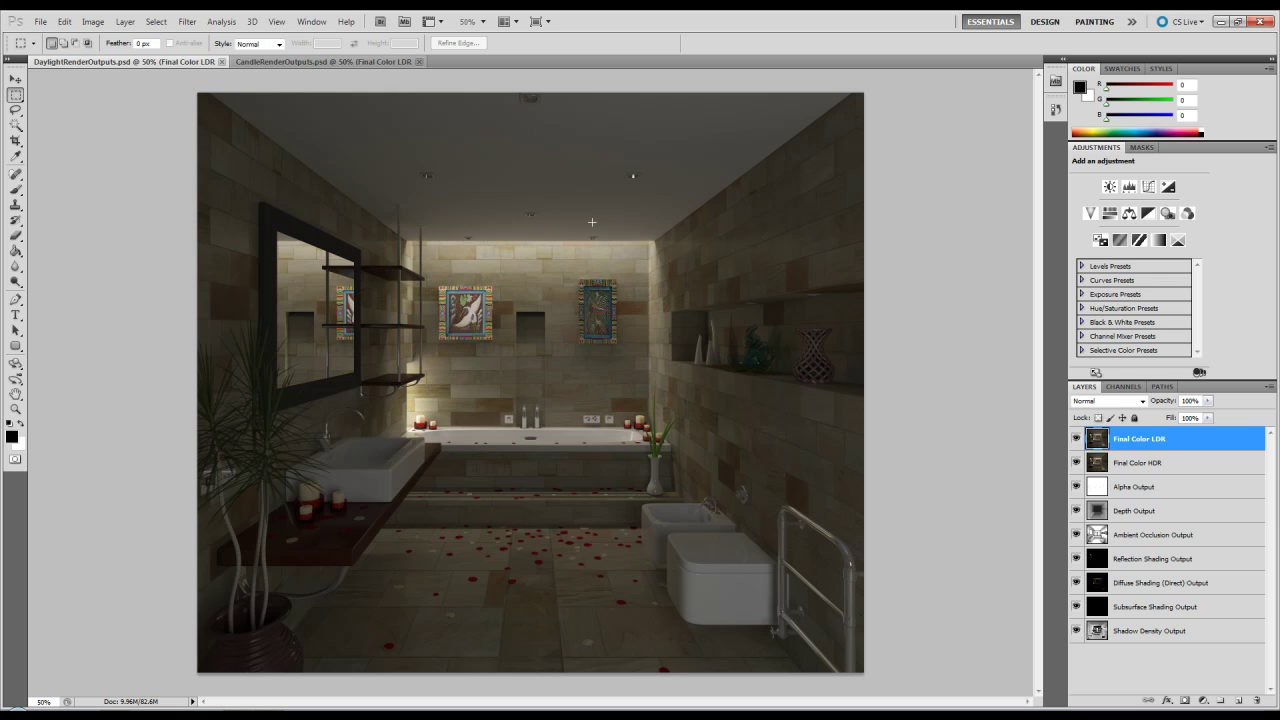
- Hide every layer and check the Final Color LDR layer on its own
left_click_drag(1076, 438, 1077, 638)
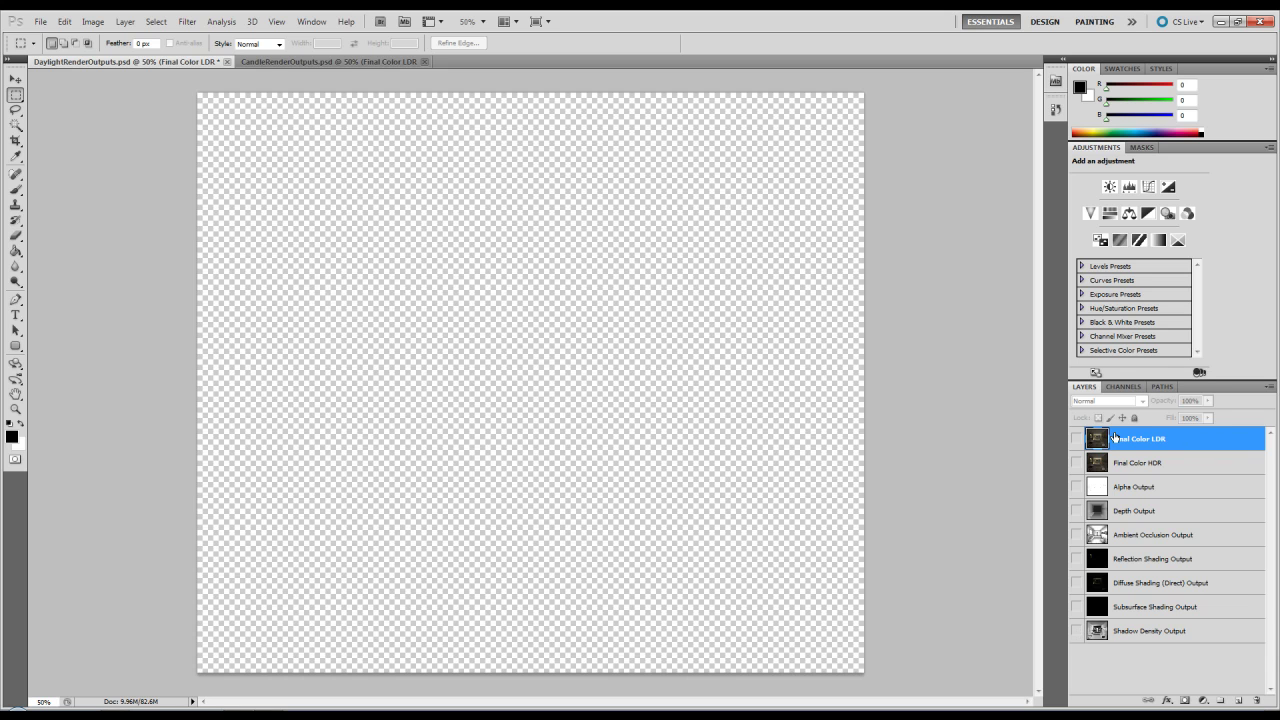
left_click(1076, 438)
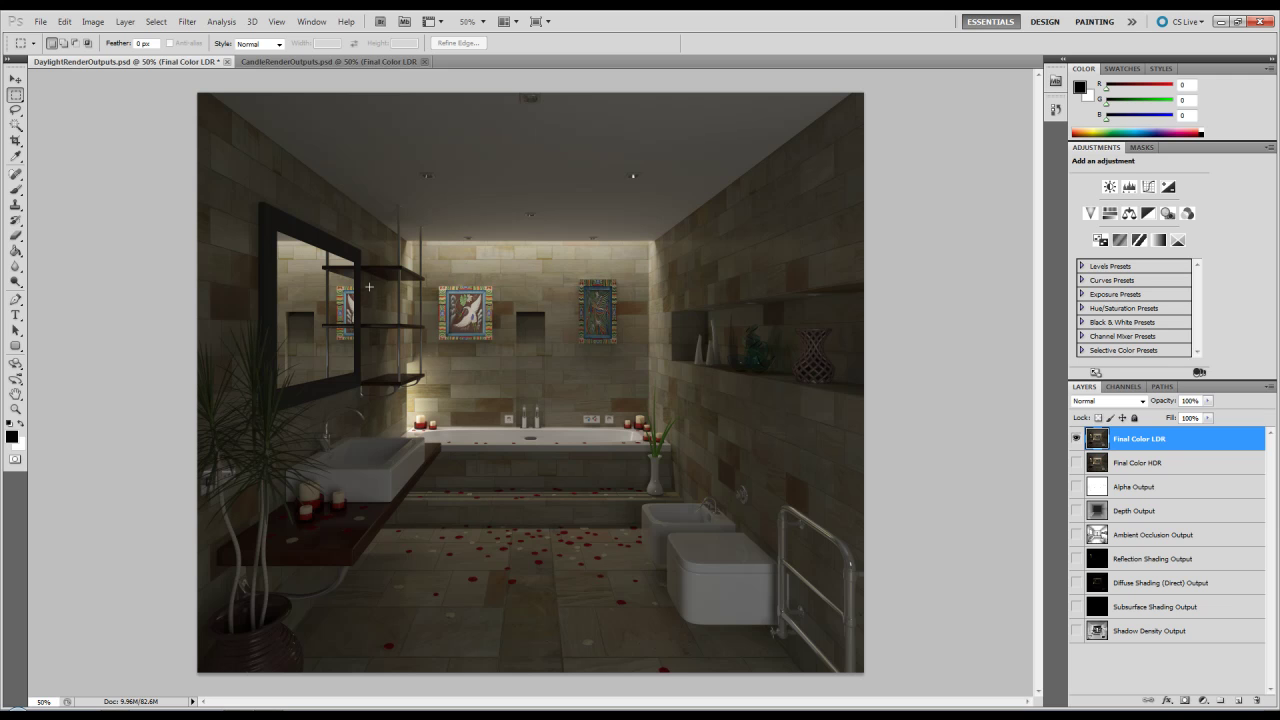
left_click(1075, 438)
- View the Final Color HDR layer on its own and delete it
left_click(1076, 462)
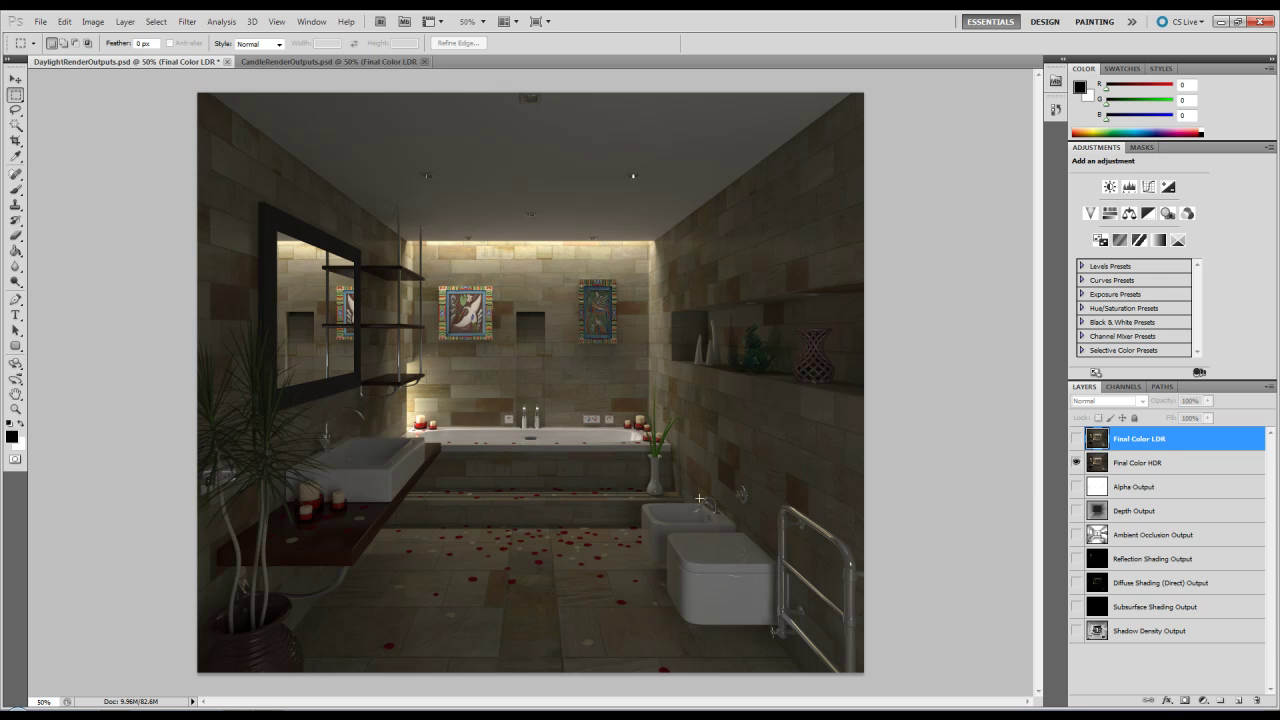
left_click_drag(1145, 466, 1257, 702)
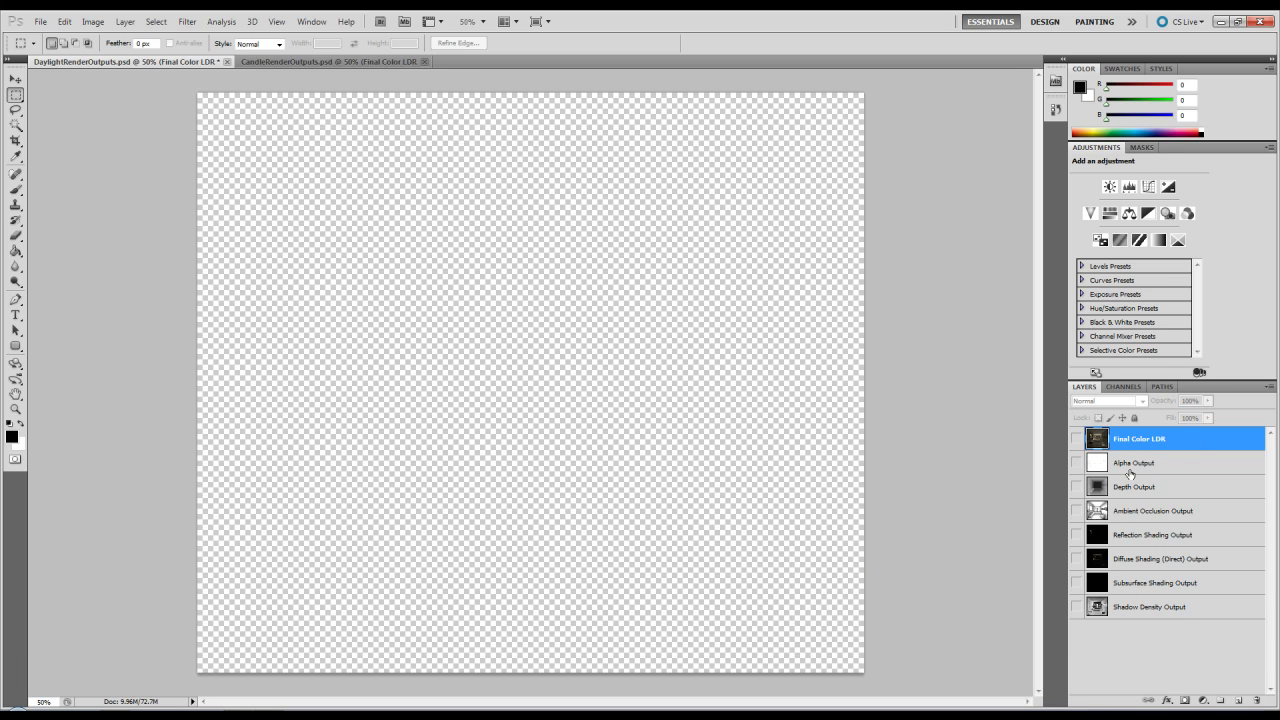
- Examine the Alpha, Depth and Ambient Occlusion Output layers one at a time, hiding each again
left_click(1131, 472)
left_click(1077, 463)
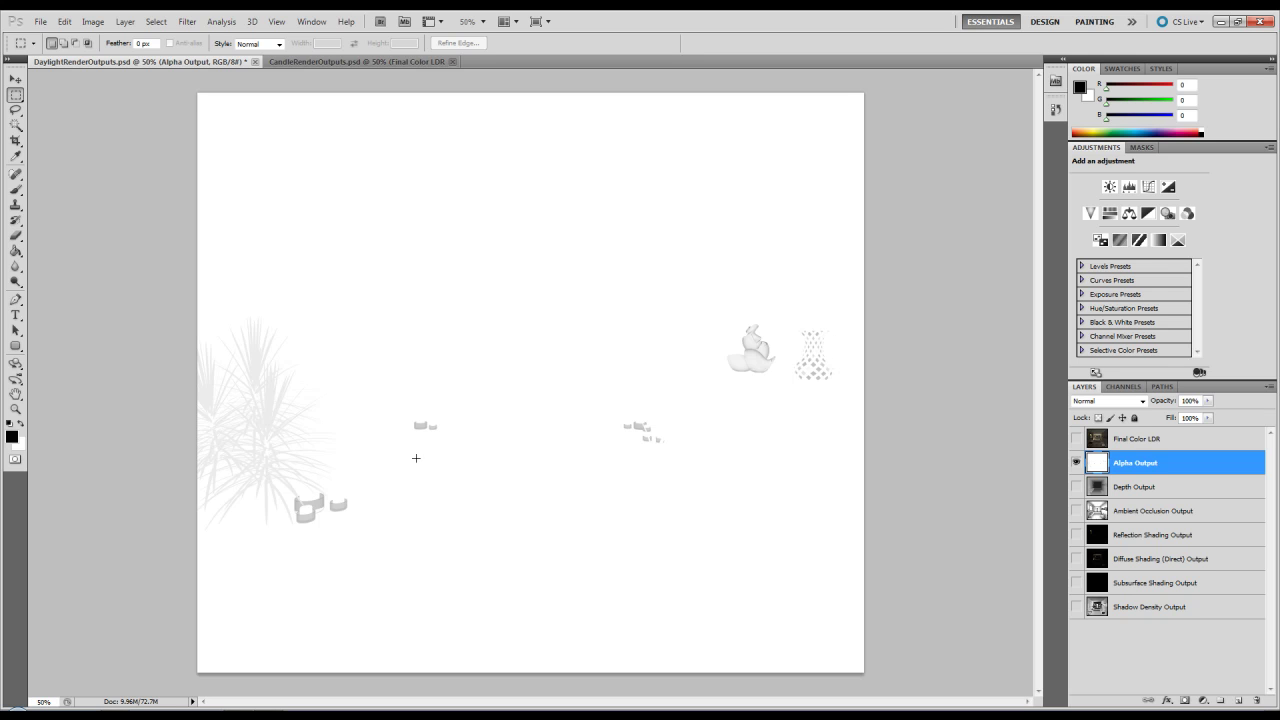
left_click(1076, 463)
left_click(1076, 487)
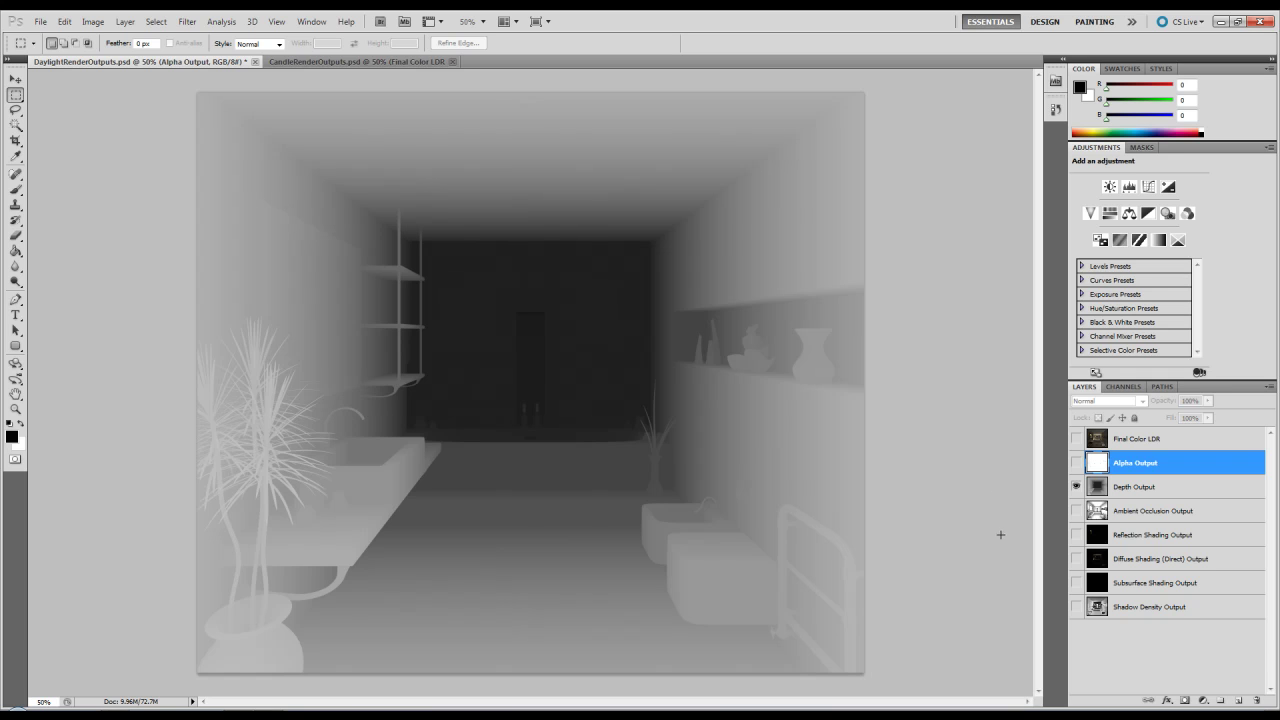
left_click(1077, 487)
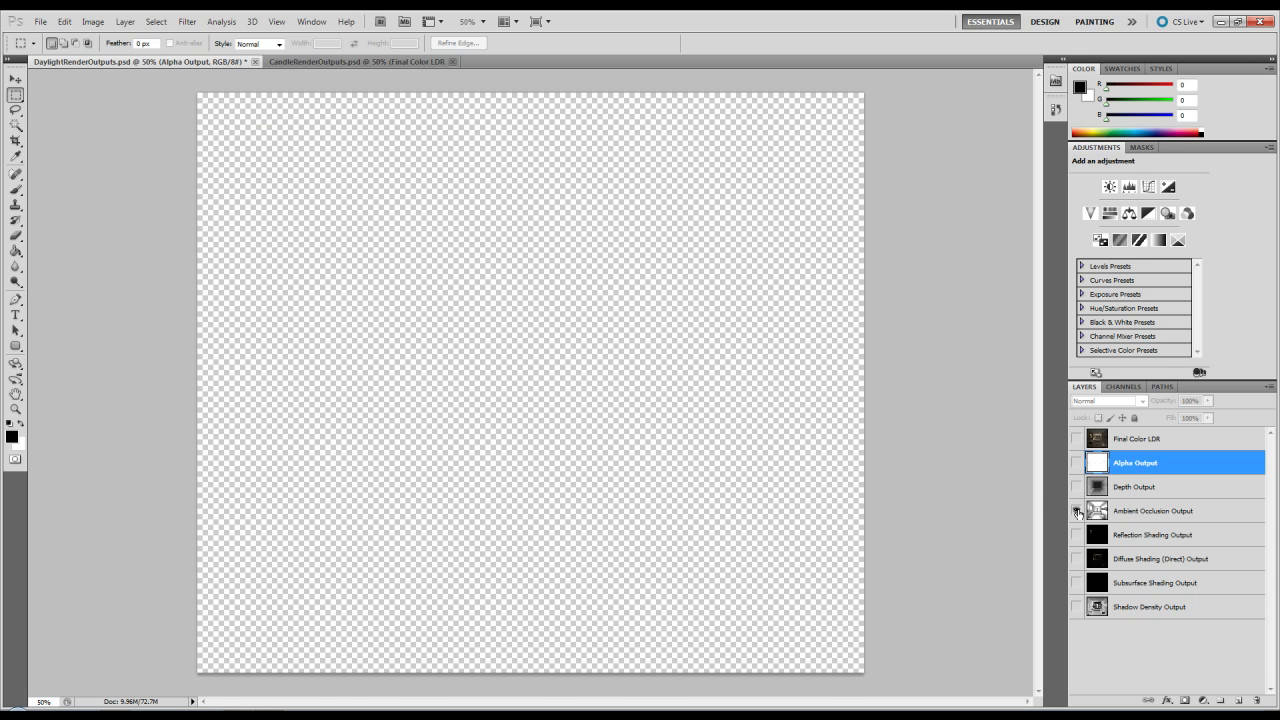
left_click(1077, 511)
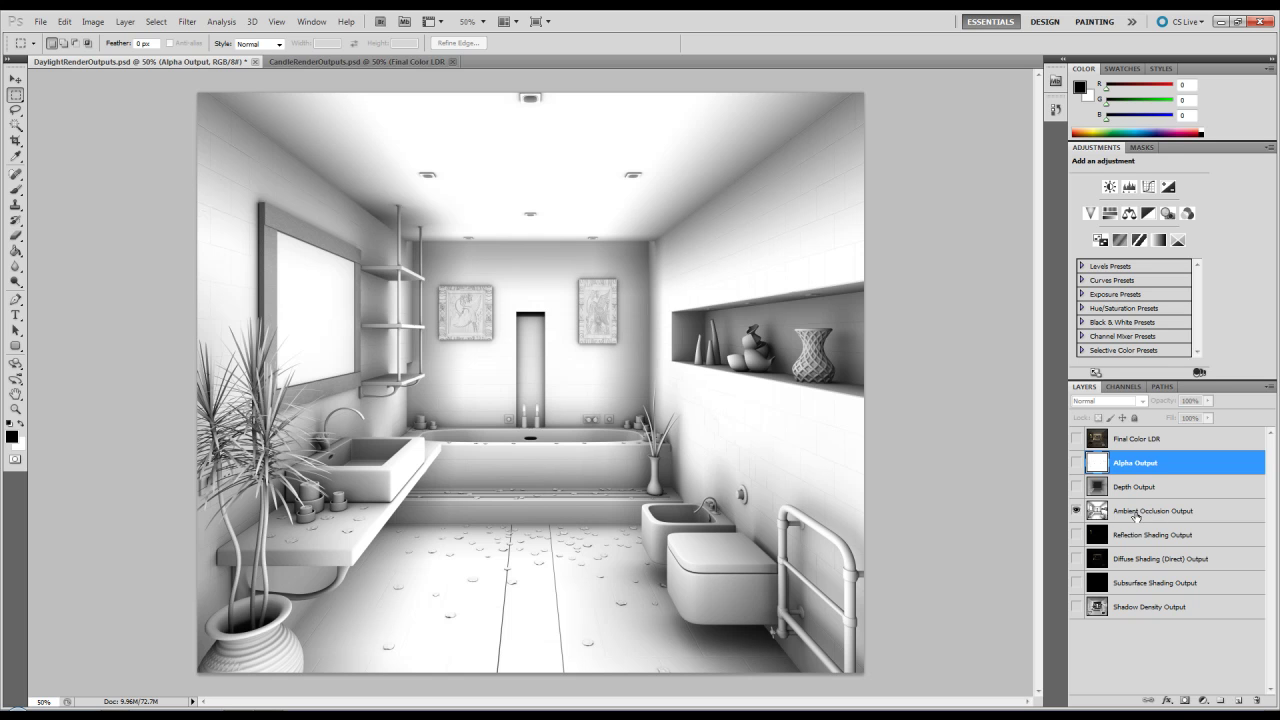
left_click(1076, 511)
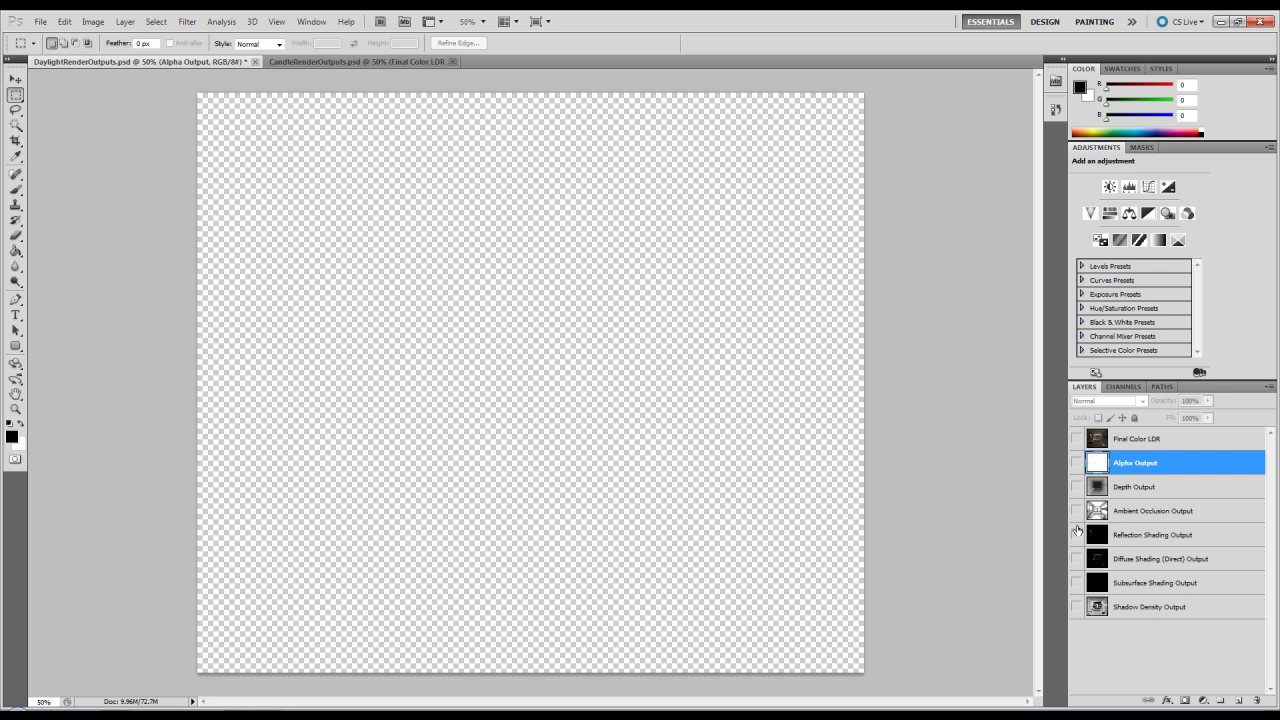
- Examine the Reflection Shading, Diffuse Shading (Direct), Subsurface Shading and Shadow Density Output layers individually, hiding each again
left_click(1077, 534)
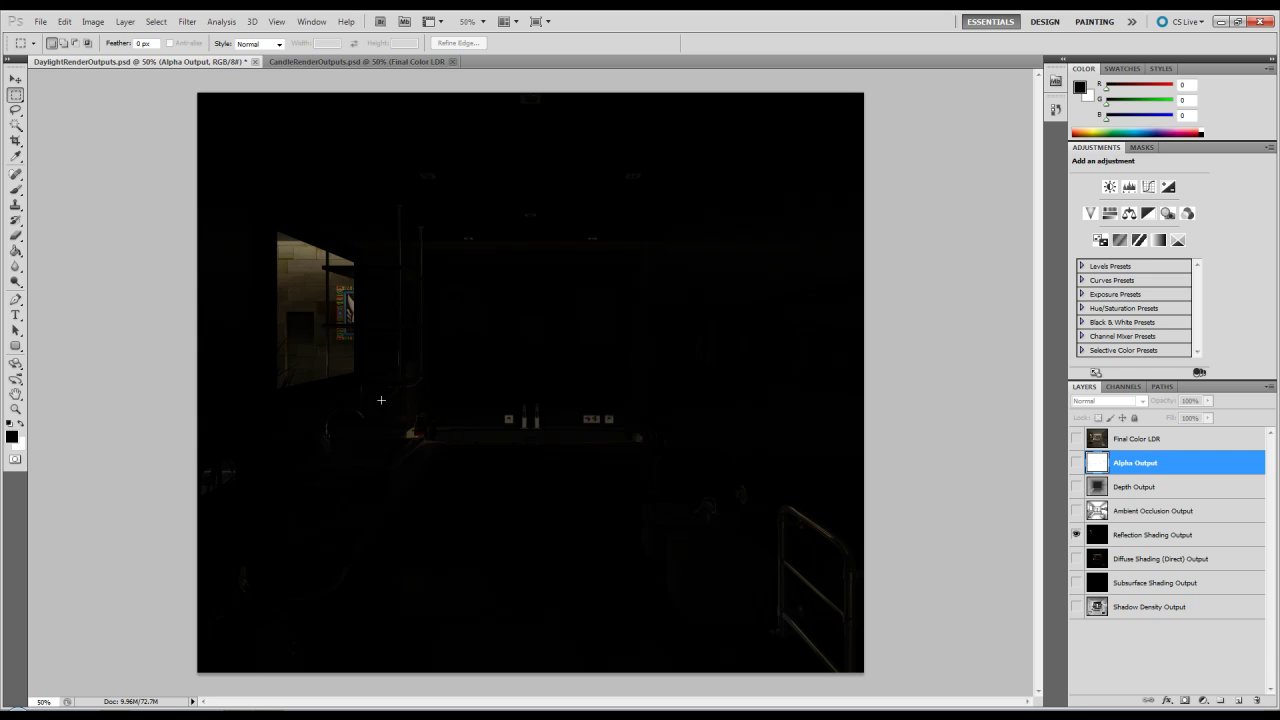
left_click(1077, 535)
left_click(1076, 558)
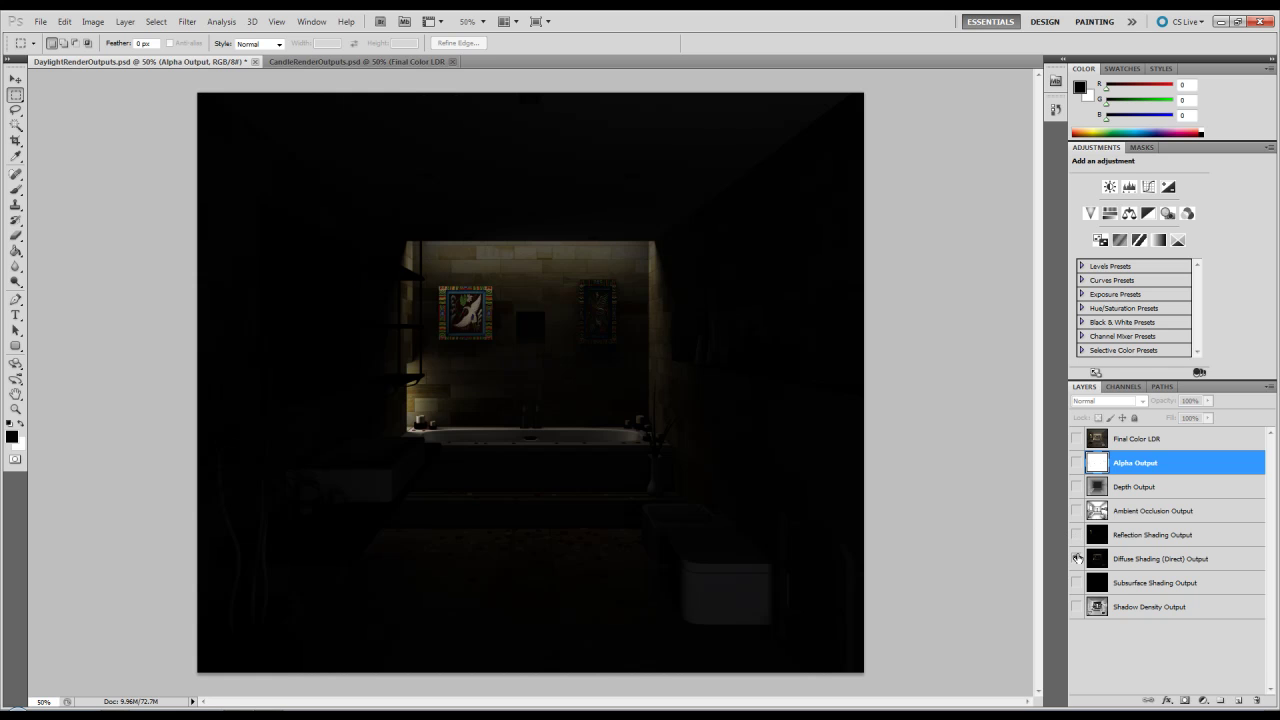
left_click(1076, 558)
left_click(1076, 582)
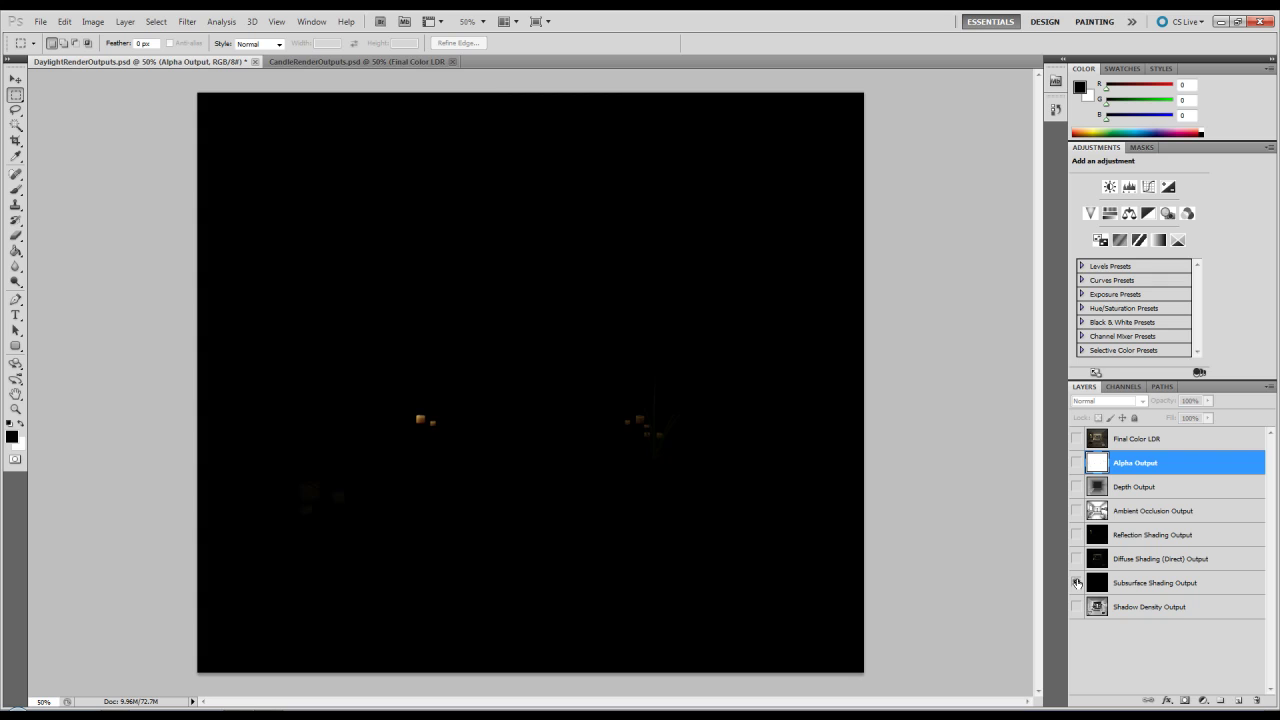
left_click(1076, 582)
left_click(1076, 606)
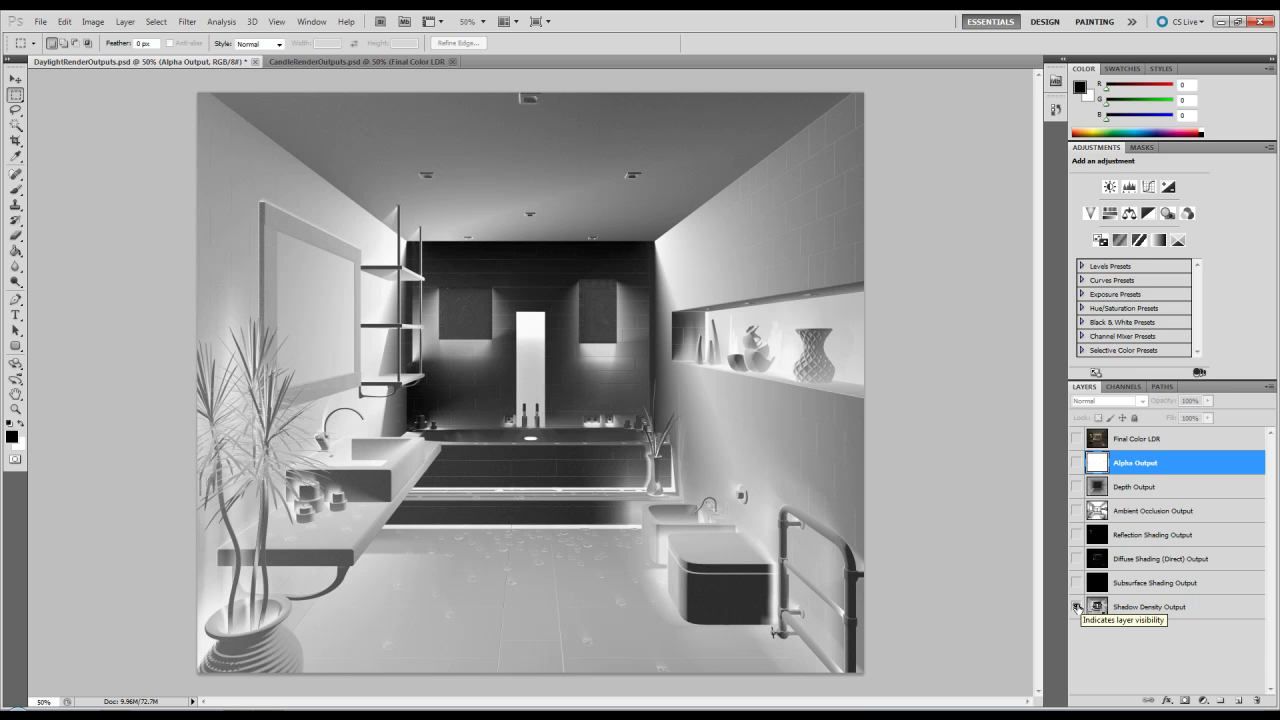
left_click(1076, 606)
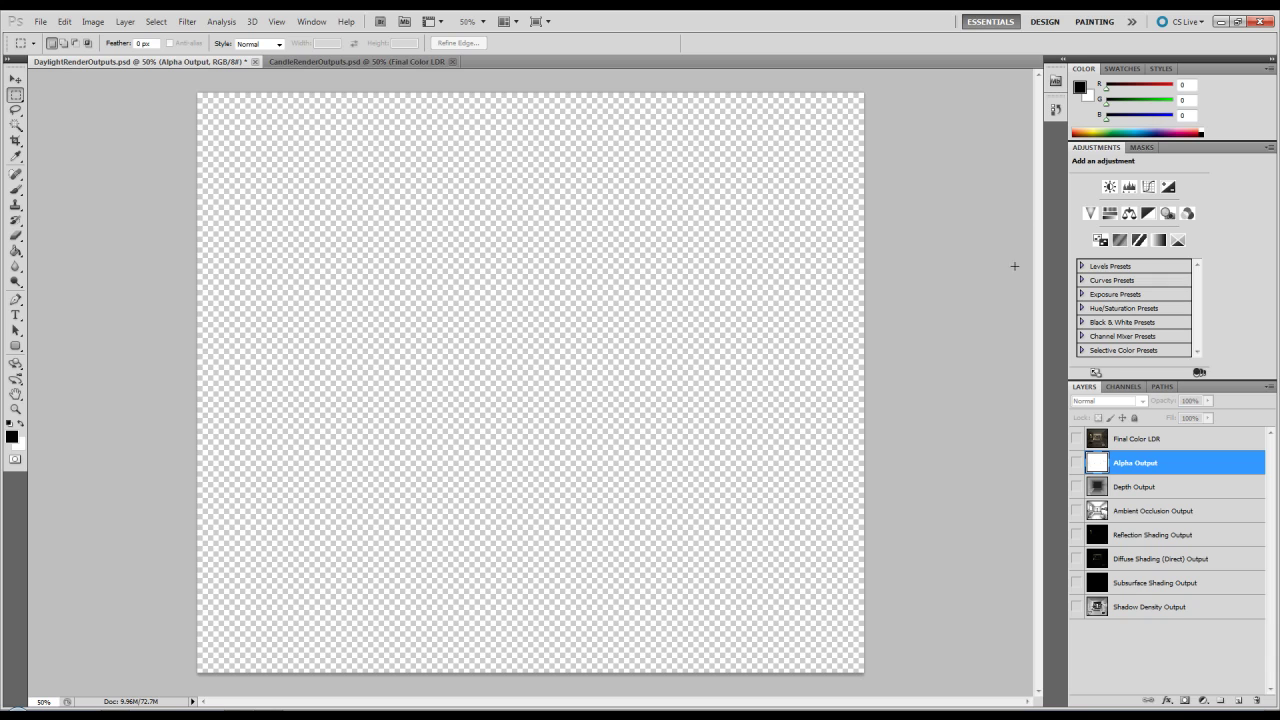
- Show the Alpha Output layer, select the entire canvas and copy its image
left_click(1125, 386)
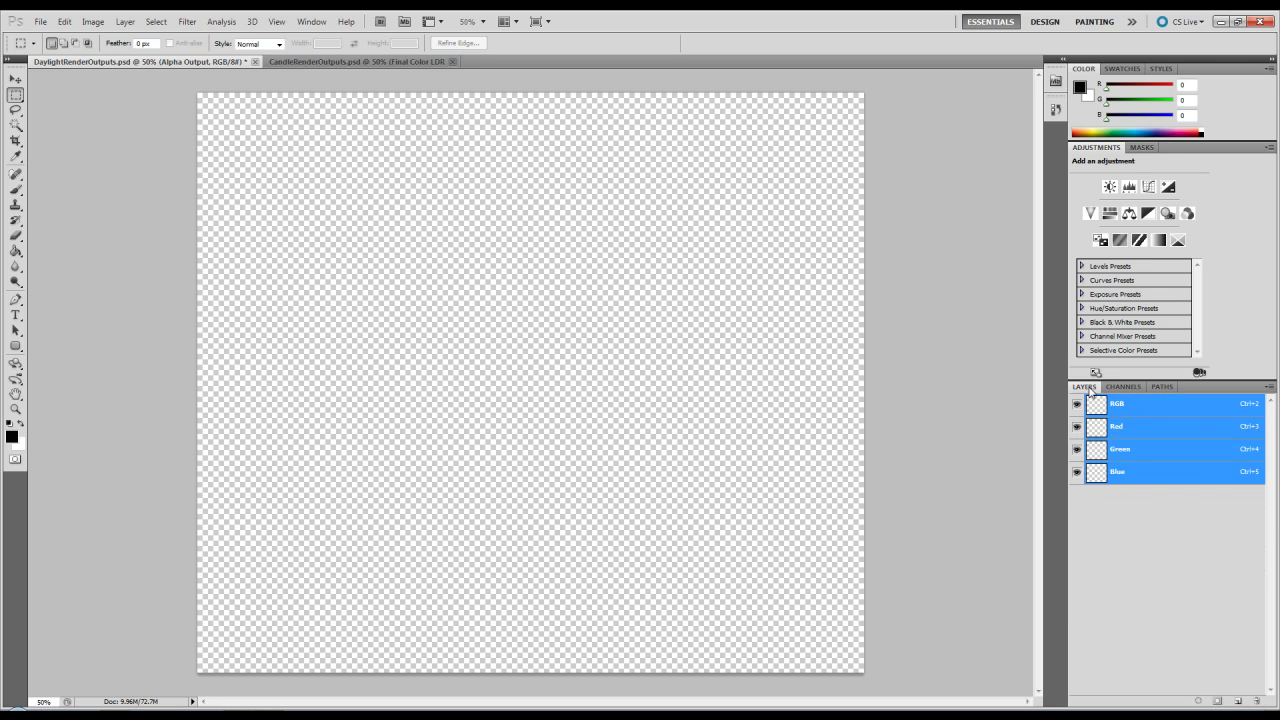
left_click(1085, 387)
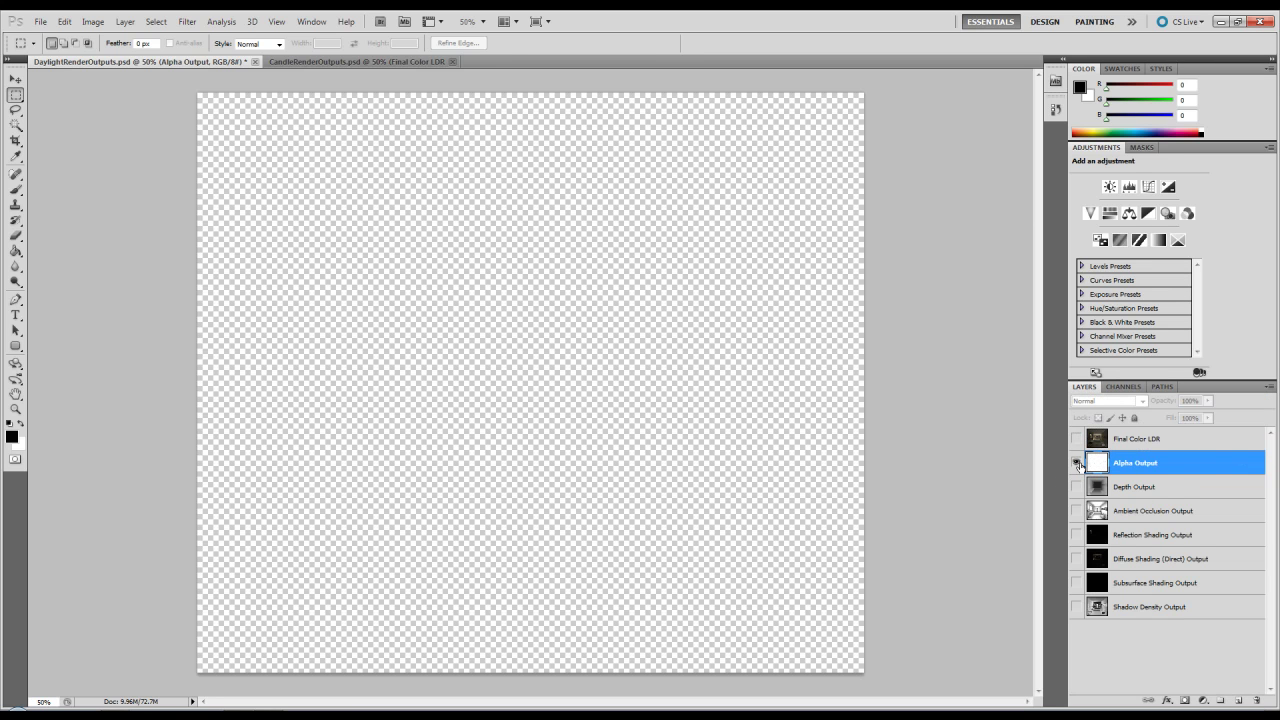
left_click(1076, 462)
left_click(1146, 488)
left_click(1146, 466)
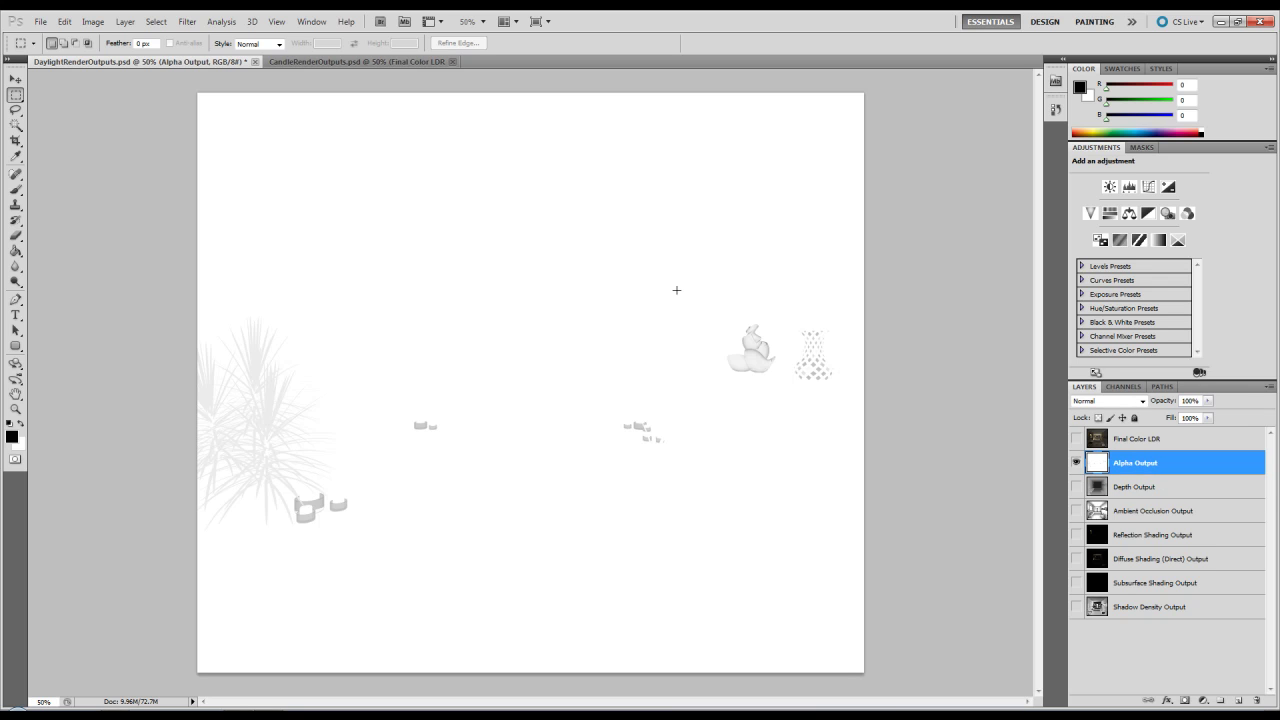
key("ctrl+a")
- Paste the copied alpha image into a new channel and name that channel Alpha
left_click(1124, 387)
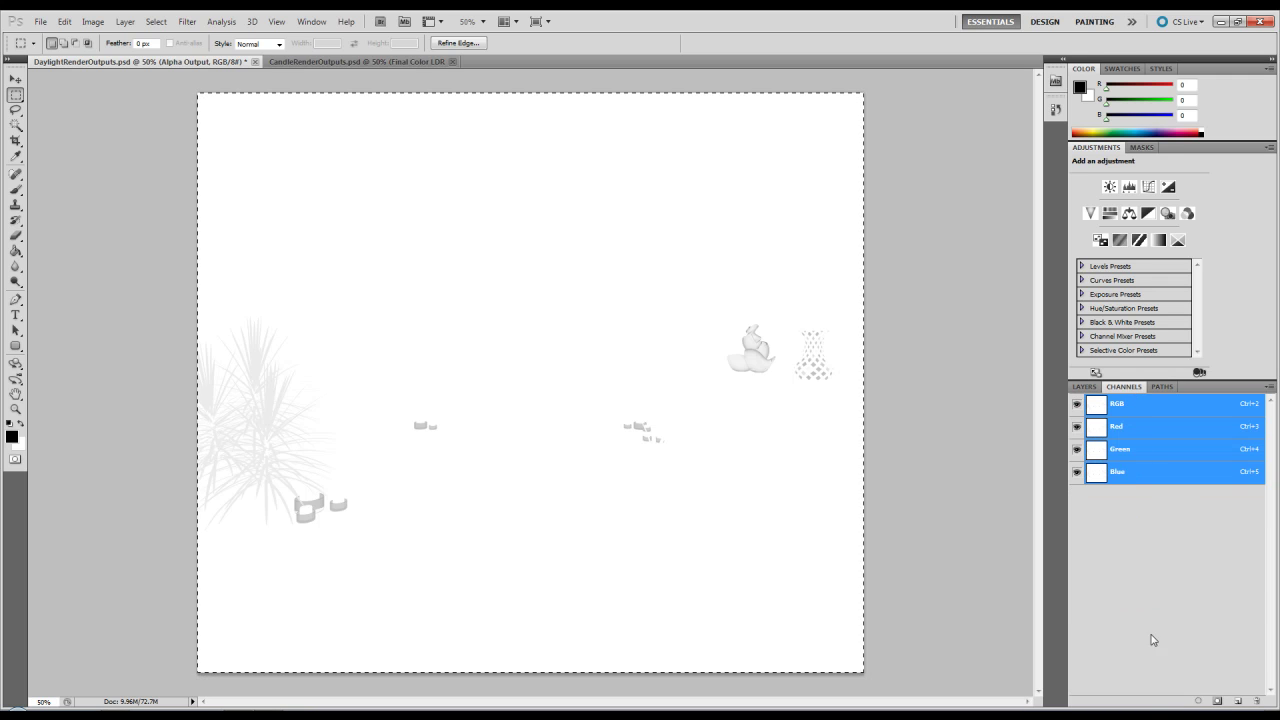
left_click(1238, 701)
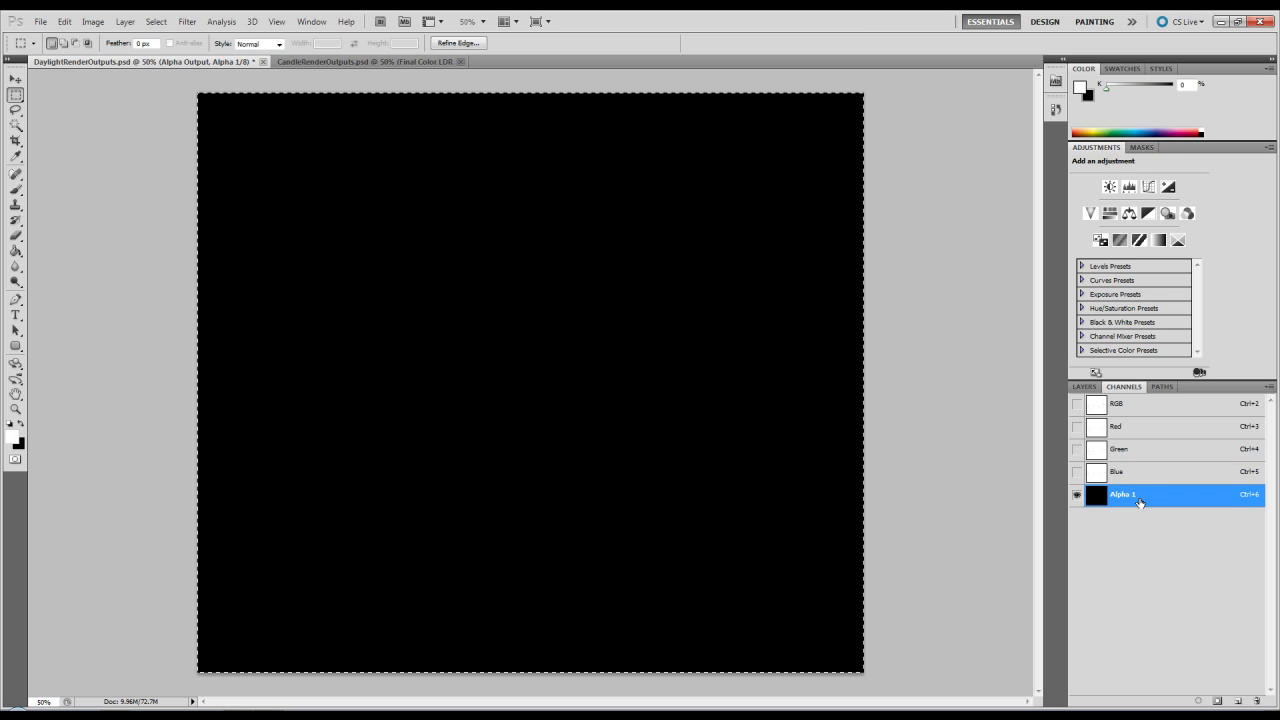
key("ctrl+v")
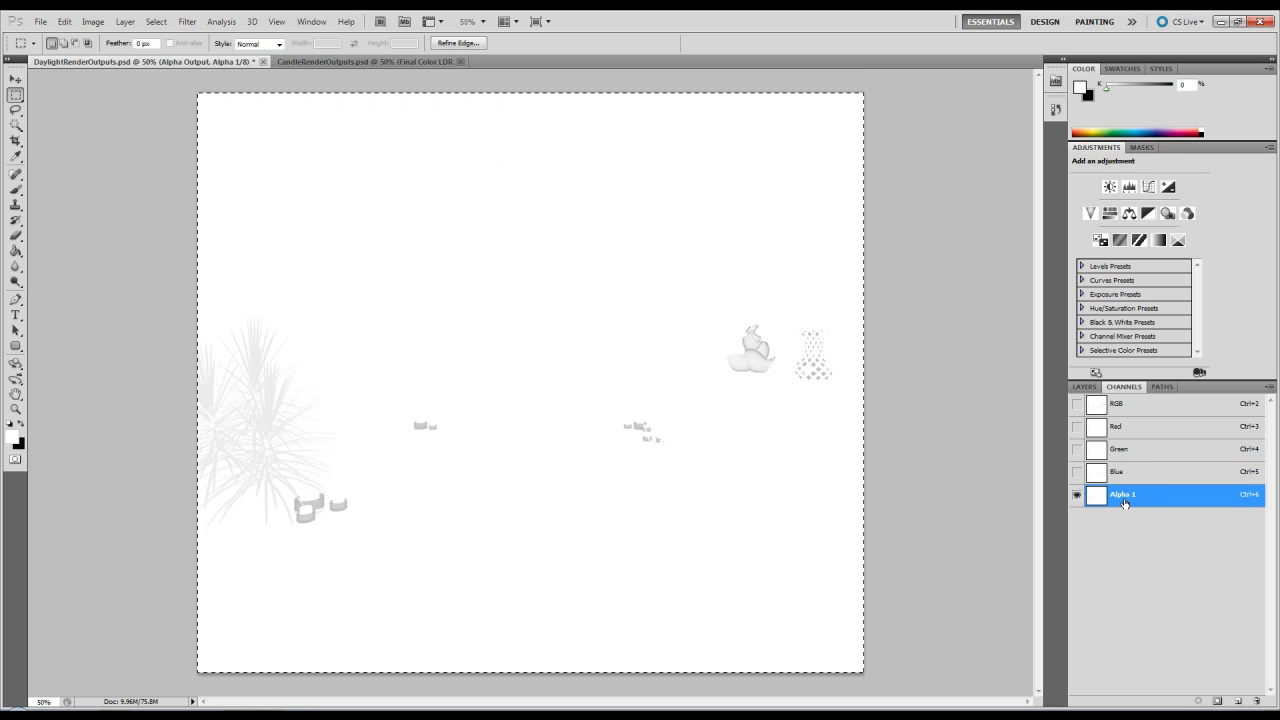
double_click(1123, 494)
type("Alpha")
key("Return")
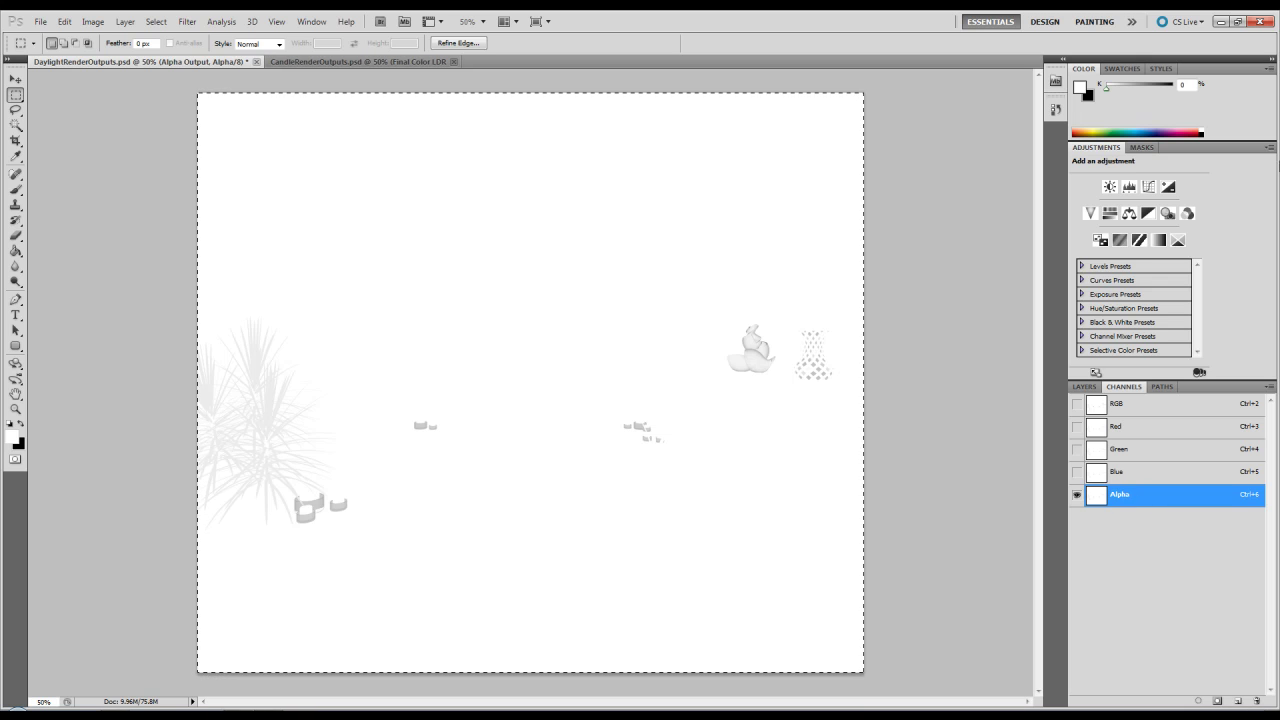
- Show the RGB channels instead of the Alpha channel, clear the selection and delete the Alpha Output layer
left_click(1077, 403)
key("x")
left_click(1077, 494)
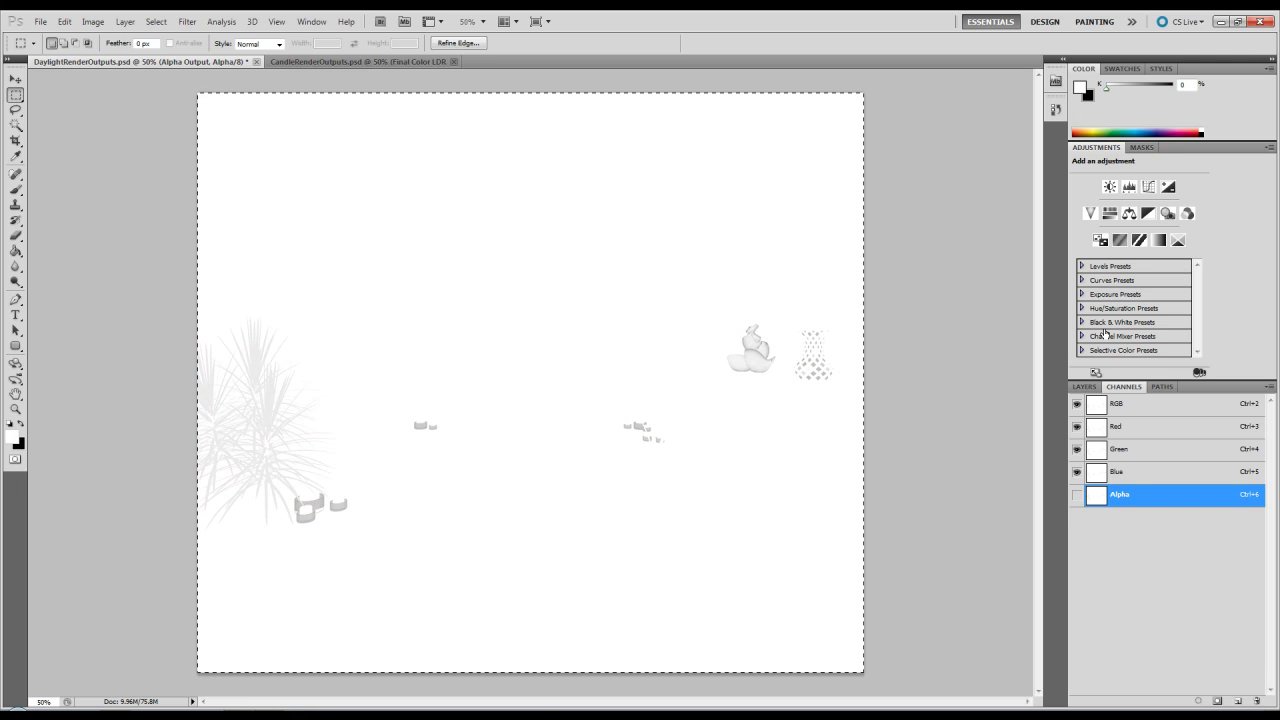
key("ctrl+d")
left_click(1084, 386)
left_click_drag(1130, 463, 1258, 701)
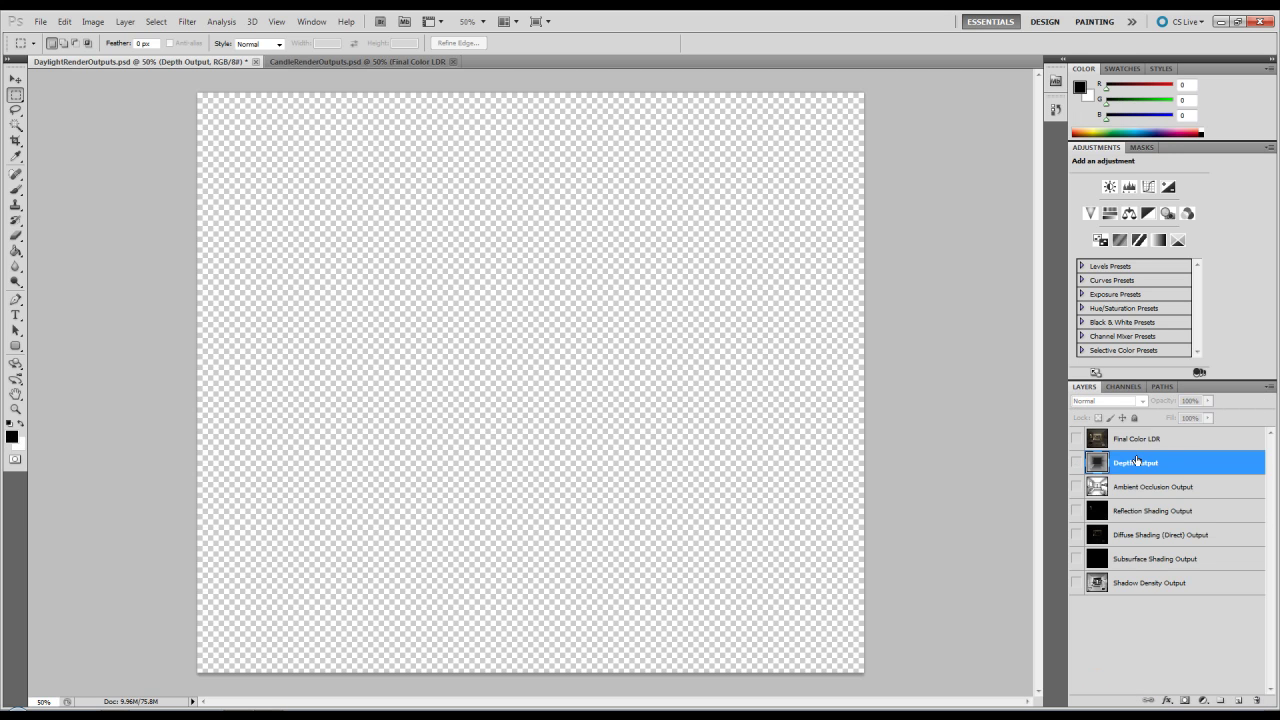
- Show the Depth Output layer and copy its entire image into a new channel
left_click(1076, 462)
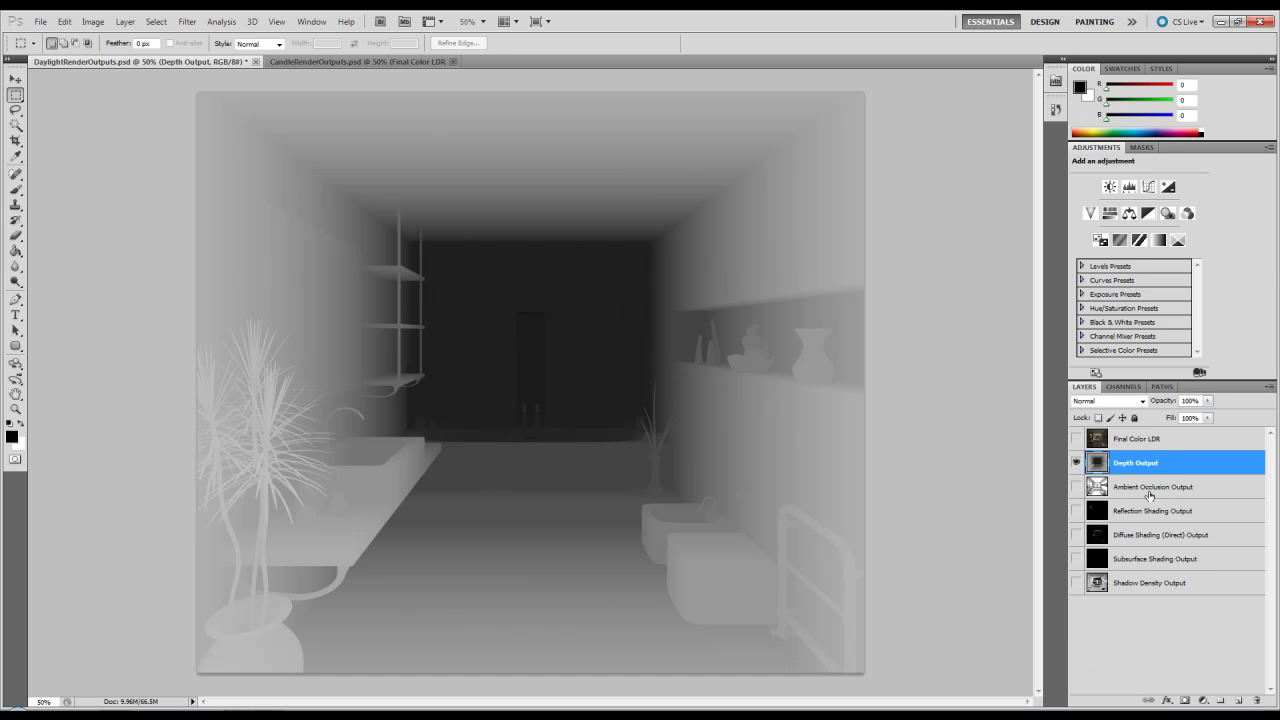
key("ctrl+a")
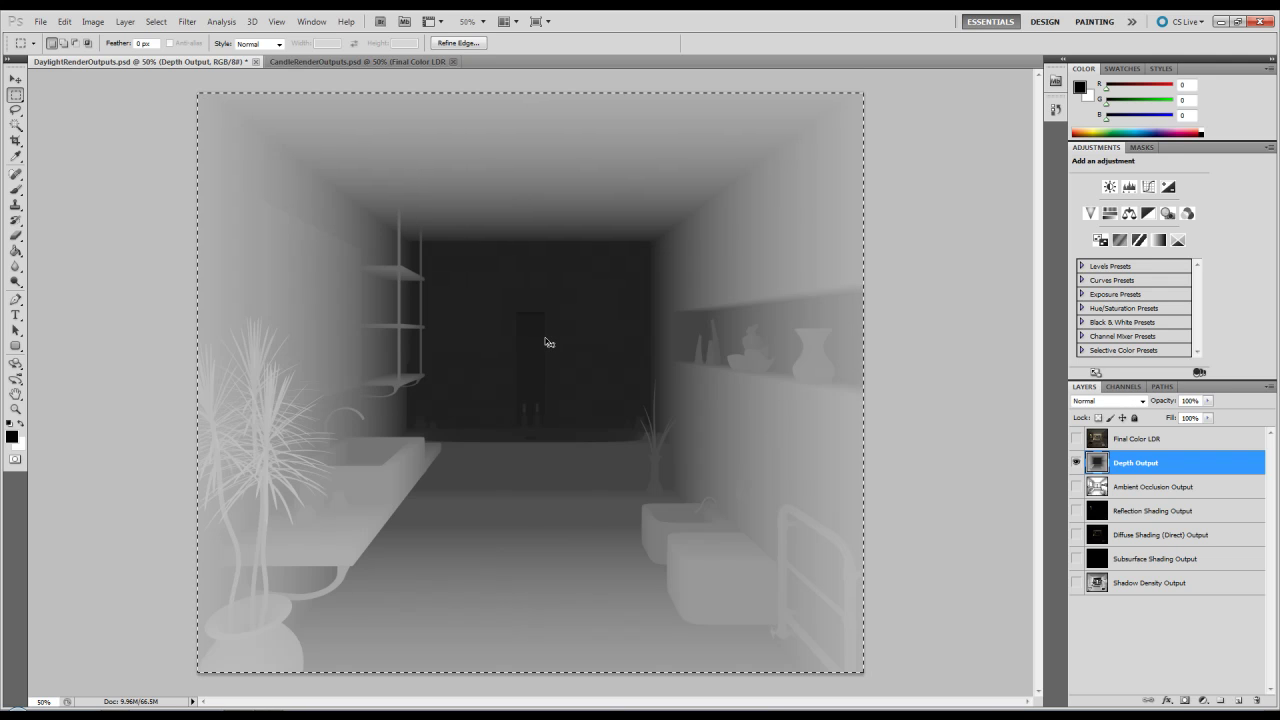
left_click(1123, 386)
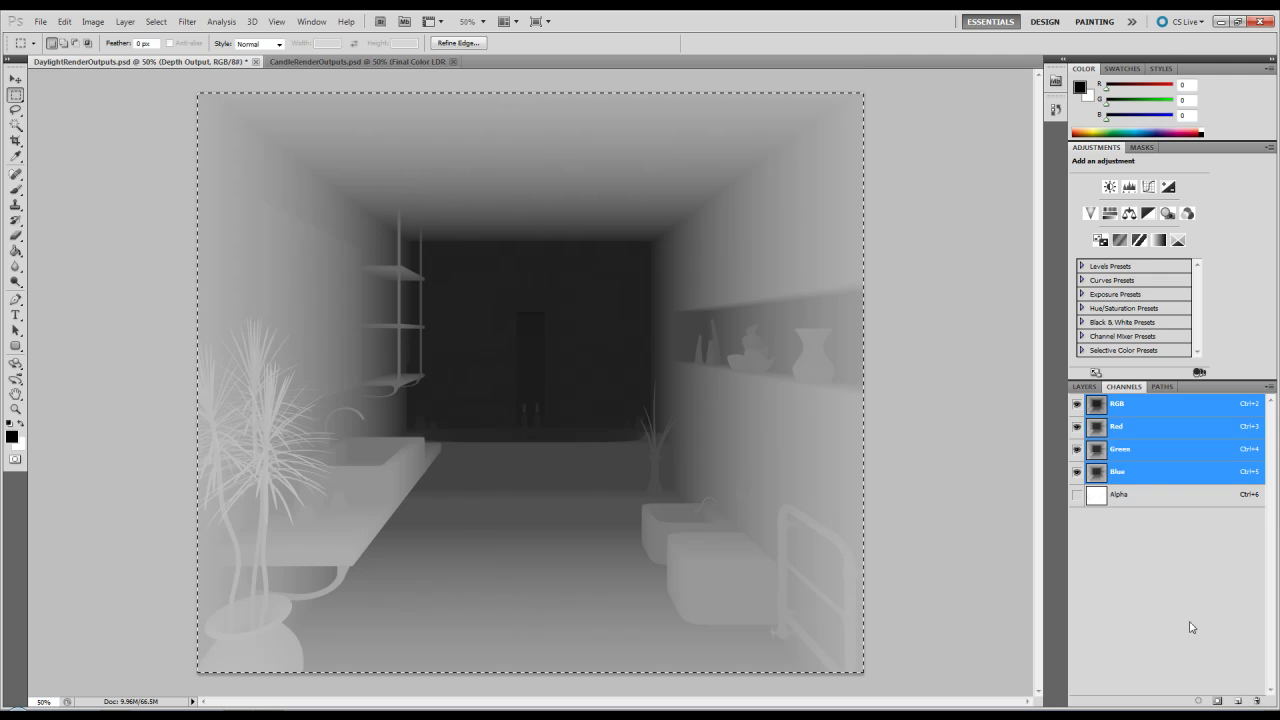
left_click(1237, 701)
left_click(1130, 498)
left_click(1132, 518)
key("ctrl+v")
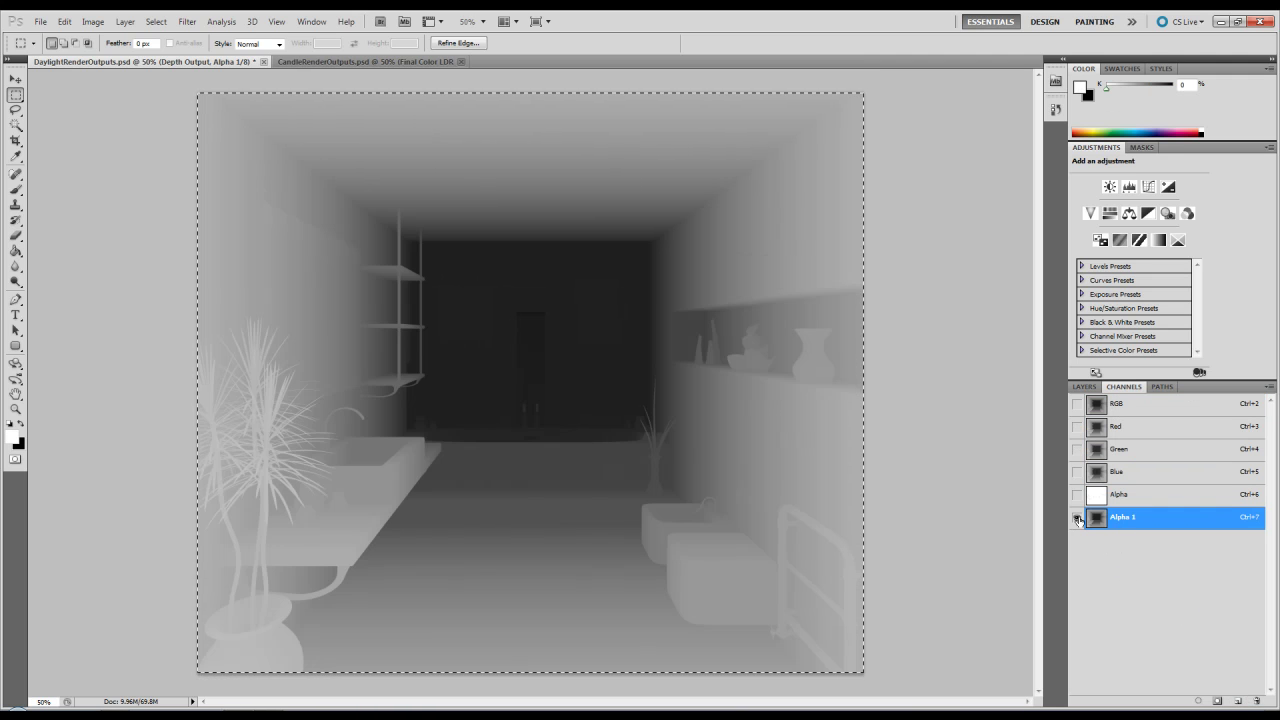
- Rename the channel holding the depth image to Depth
double_click(1137, 519)
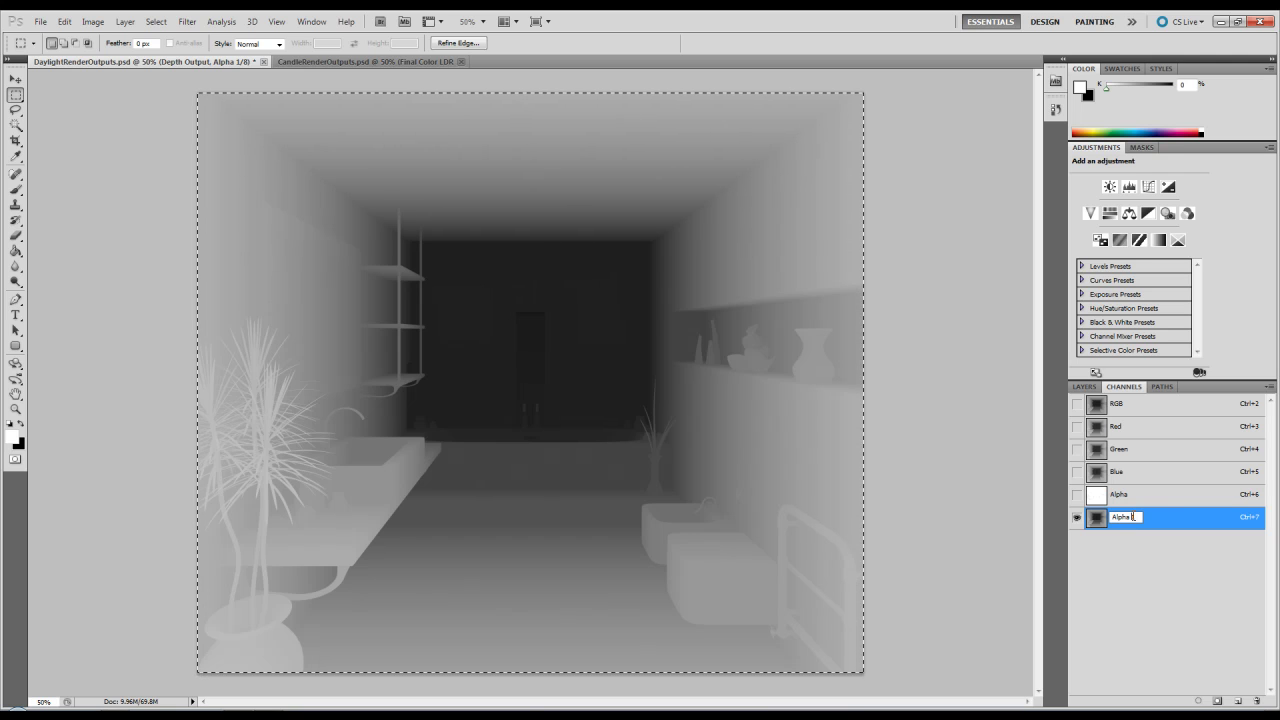
type("Depth")
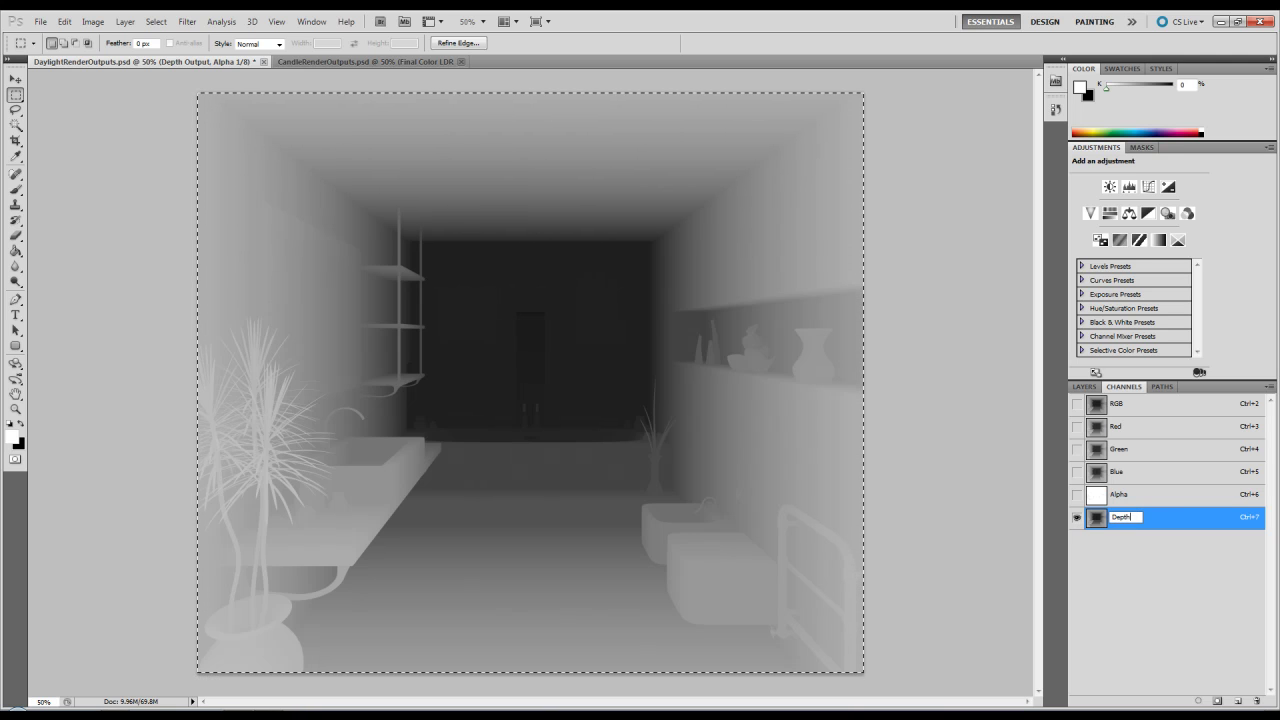
left_click(1077, 520)
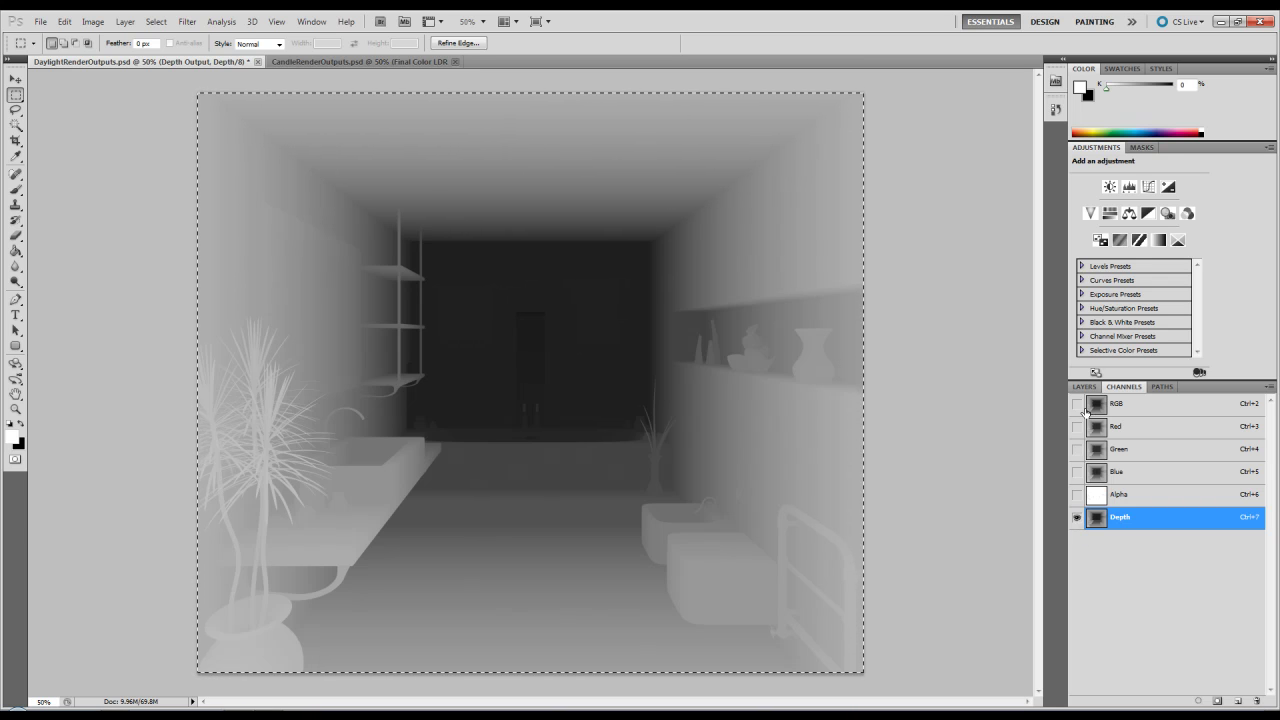
- Show the RGB channels instead of the Depth channel, clear the selection and delete the Depth Output layer
left_click(1077, 403)
left_click(1076, 517)
left_click(857, 302)
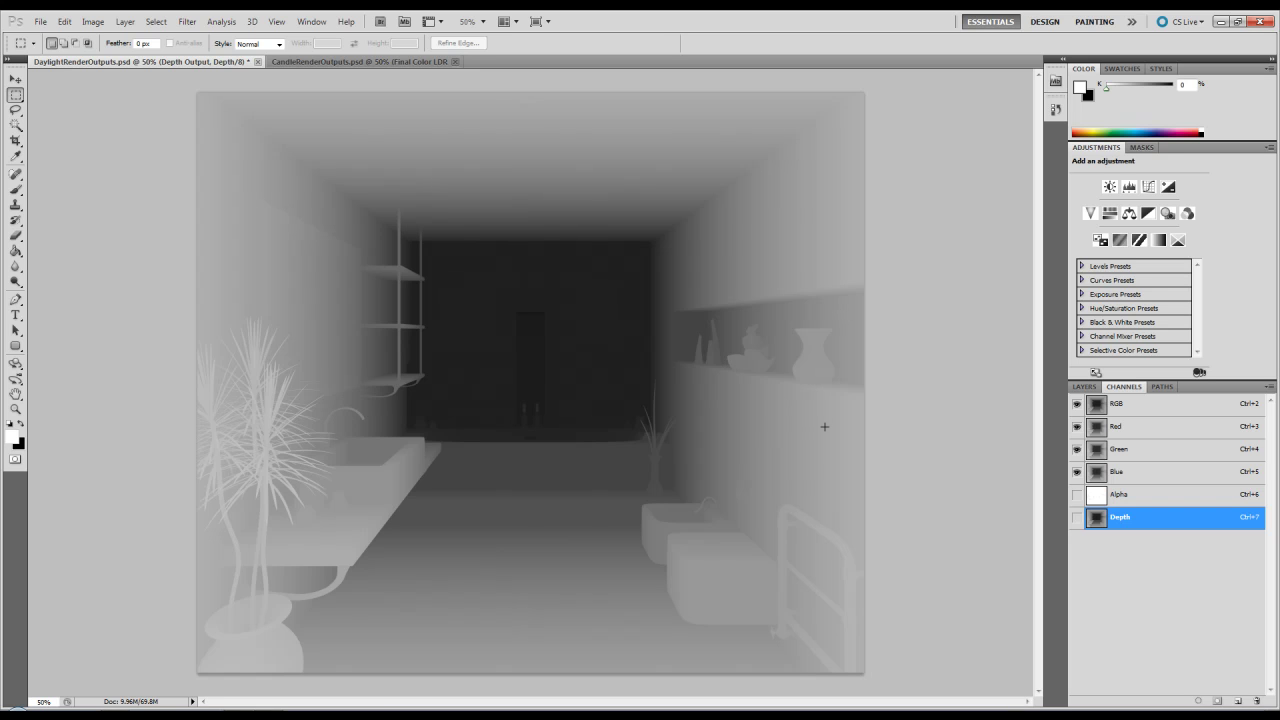
left_click(1084, 386)
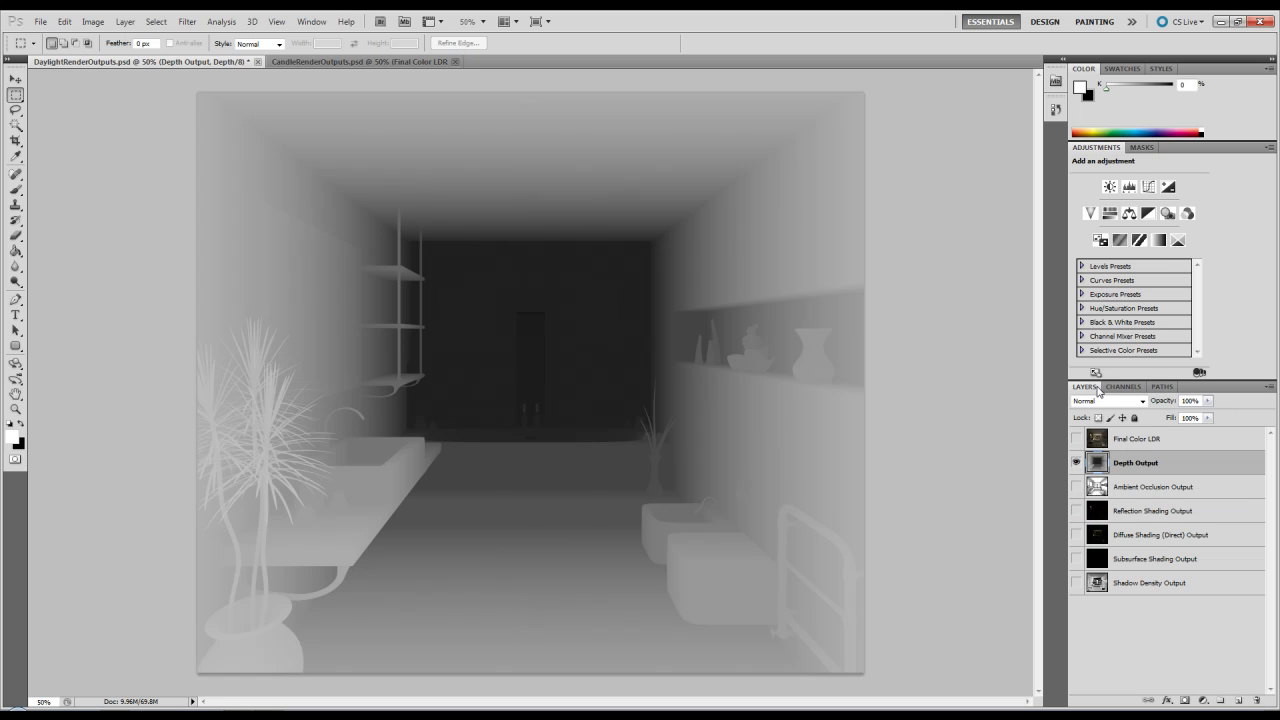
left_click_drag(1129, 467, 1258, 701)
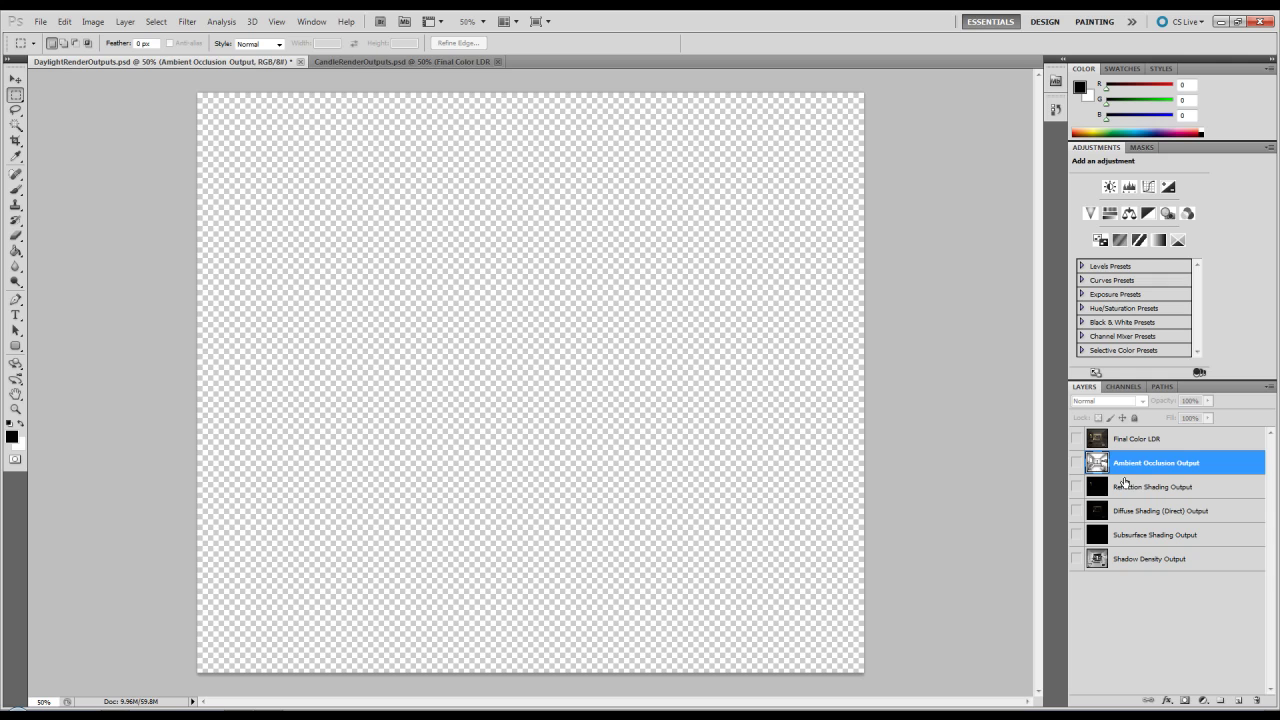
left_click(1139, 481)
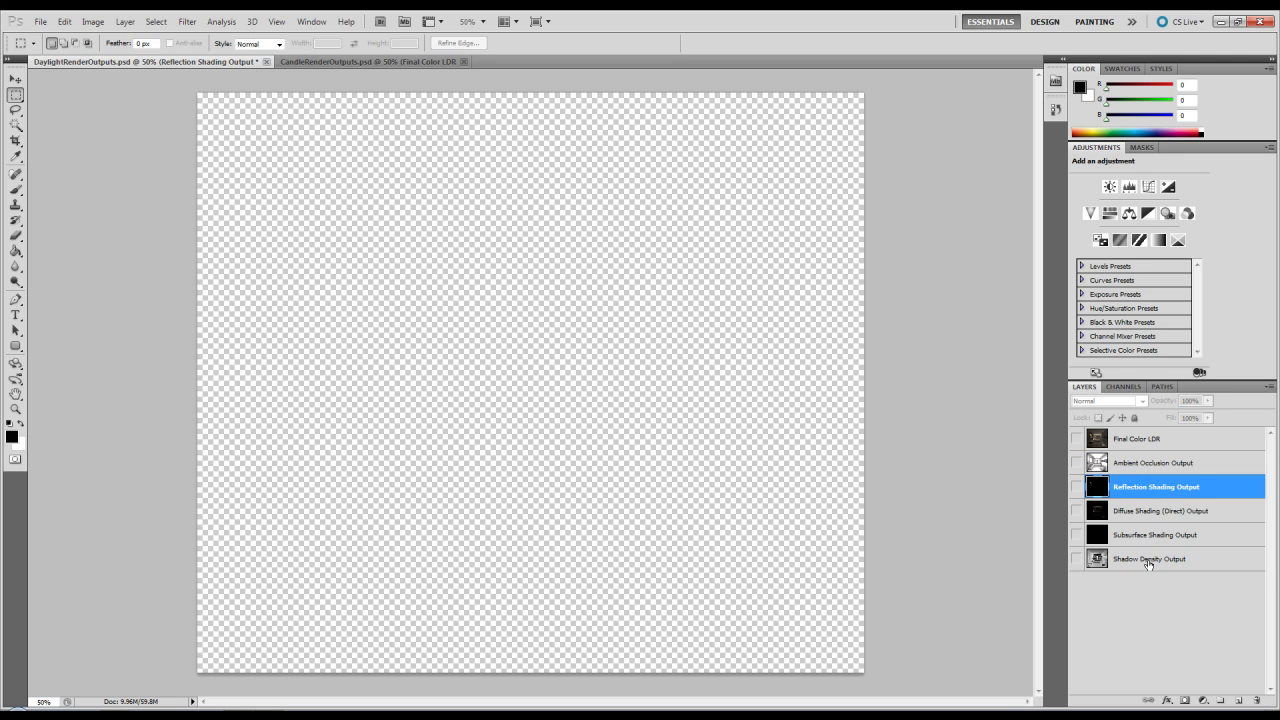
left_click(1148, 563)
left_click(1128, 470)
left_click(1093, 568)
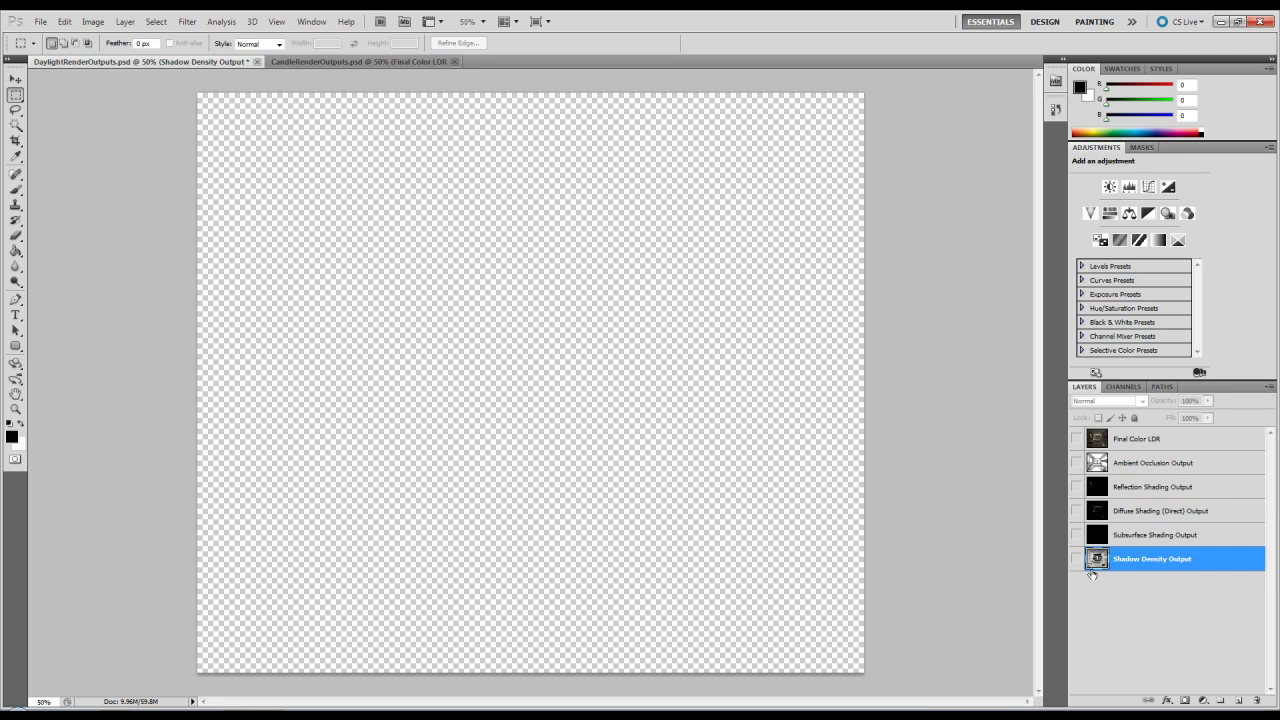
- Check the Shadow Density Output pass on the canvas, hide it again and delete its layer
left_click(1076, 558)
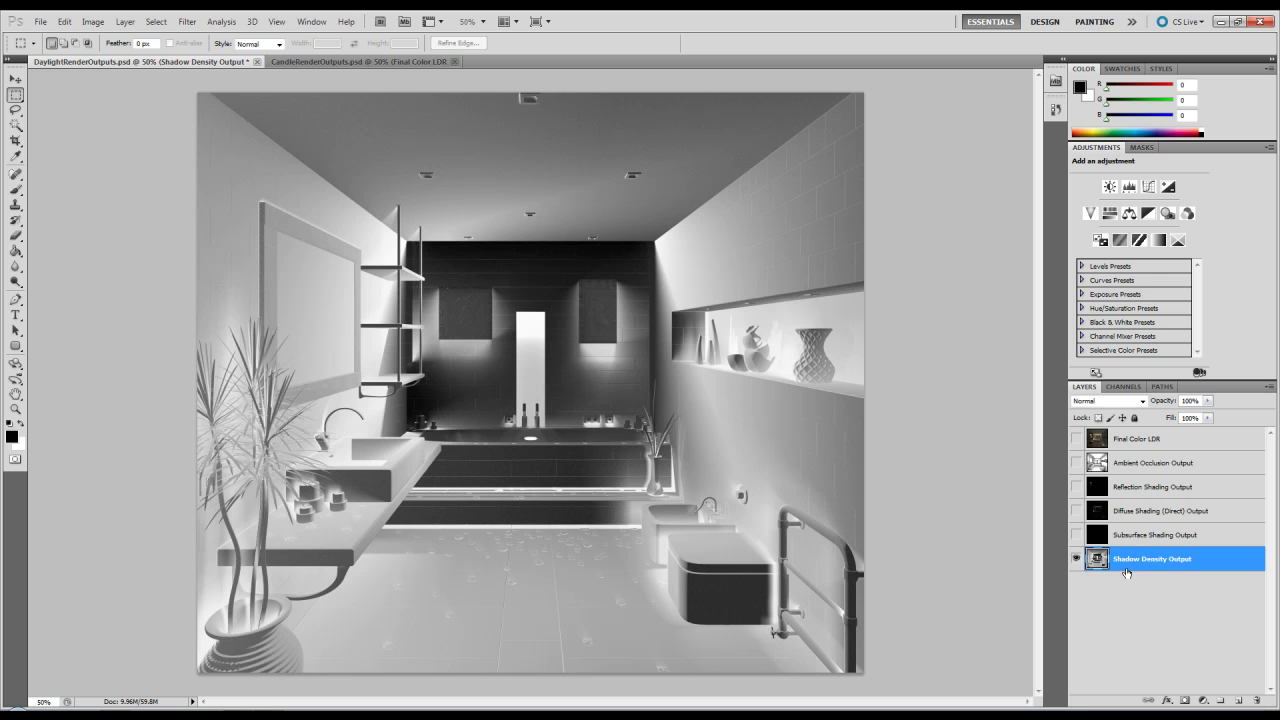
left_click(1076, 558)
left_click_drag(1146, 570, 1258, 696)
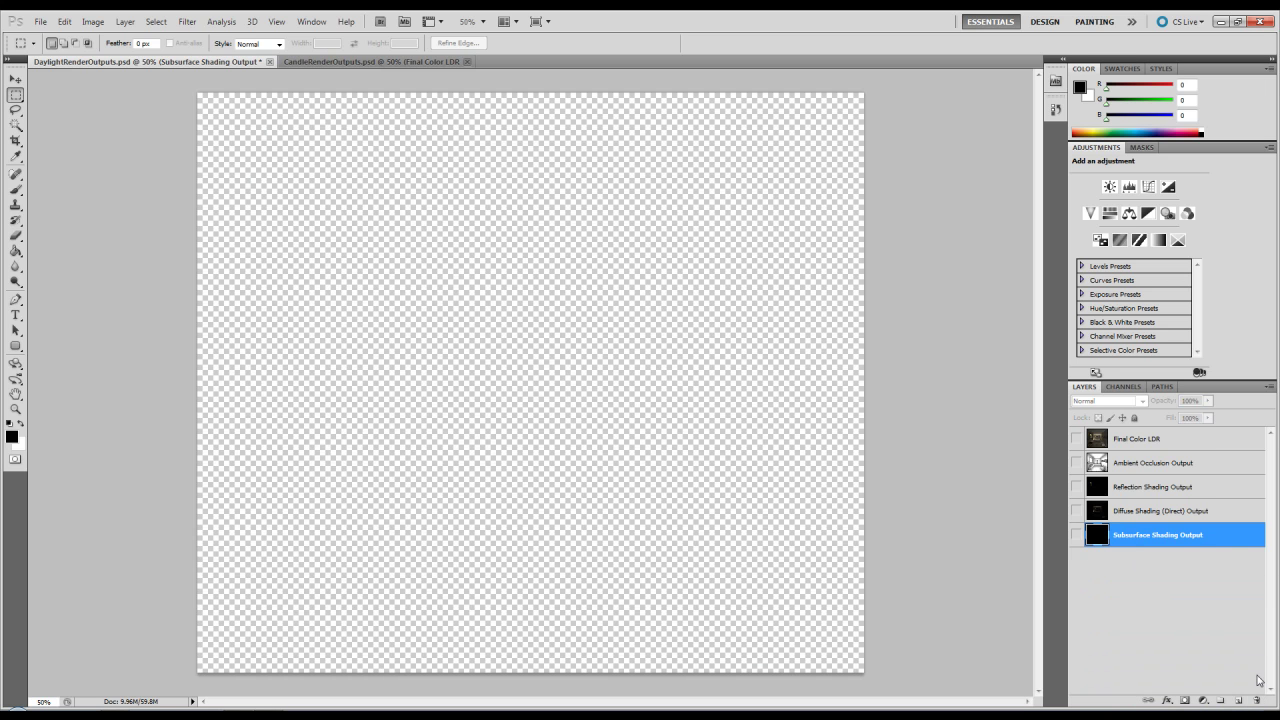
- Move the Final Color LDR layer to the bottom of the layer stack and make it visible
left_click_drag(1133, 445, 1145, 540)
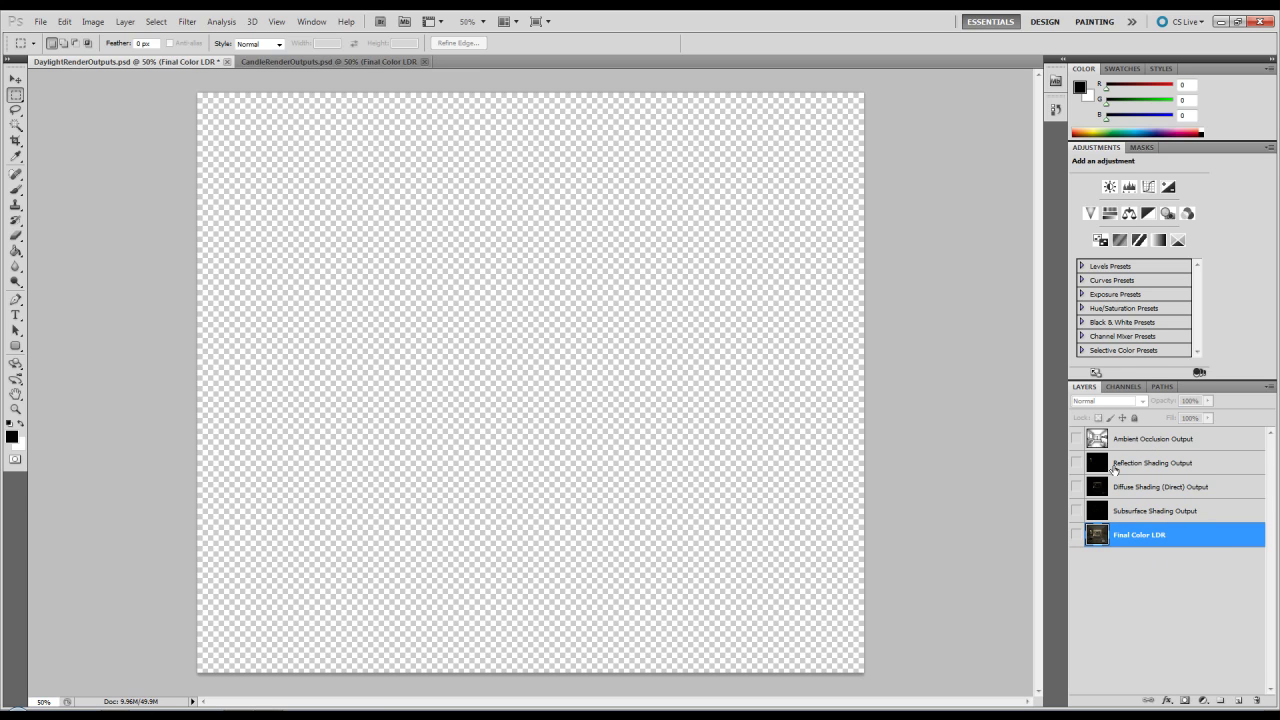
left_click(1076, 535)
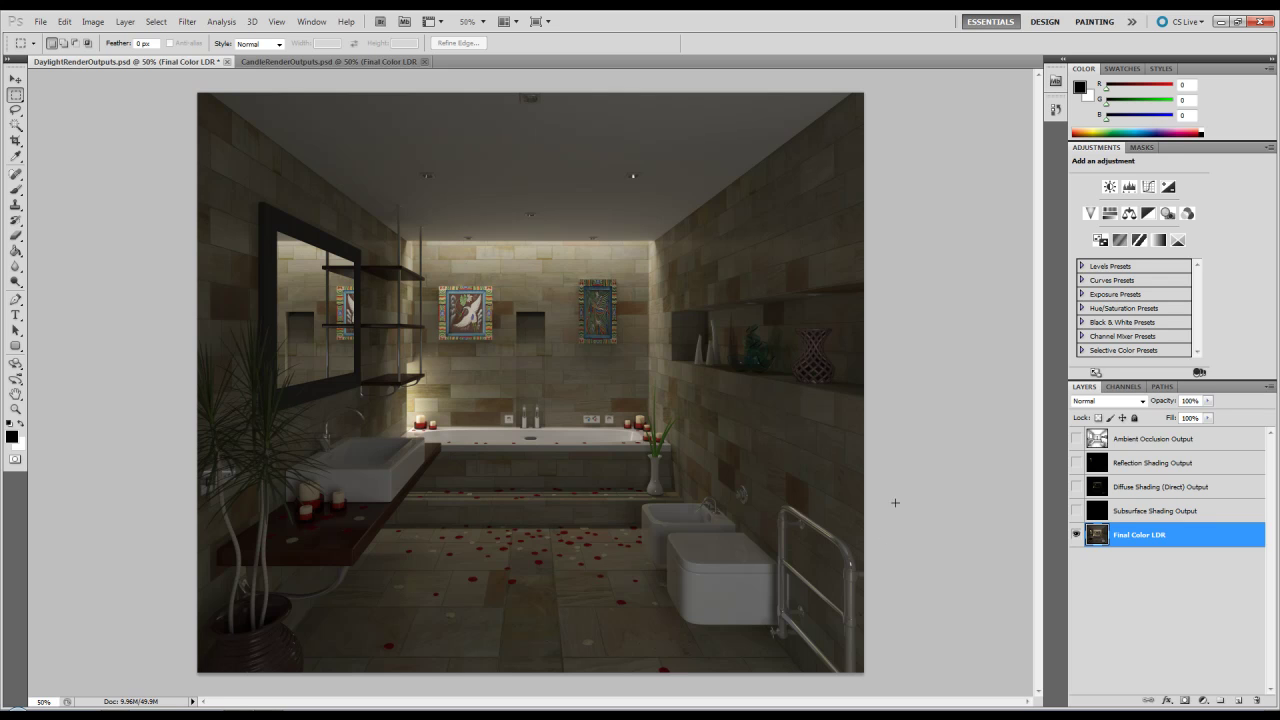
- Brighten the Final Color LDR layer with a Levels adjustment, lowering the white input level to about 183
left_click(124, 21)
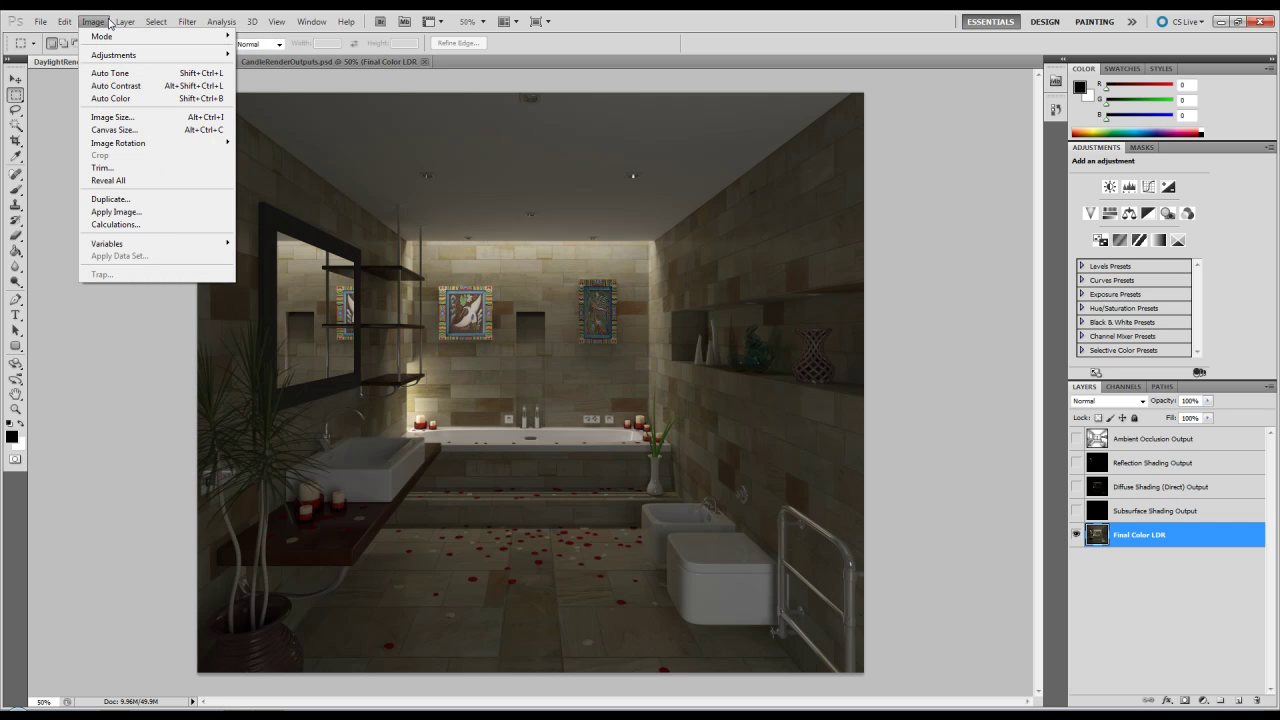
mouse_move(126, 54)
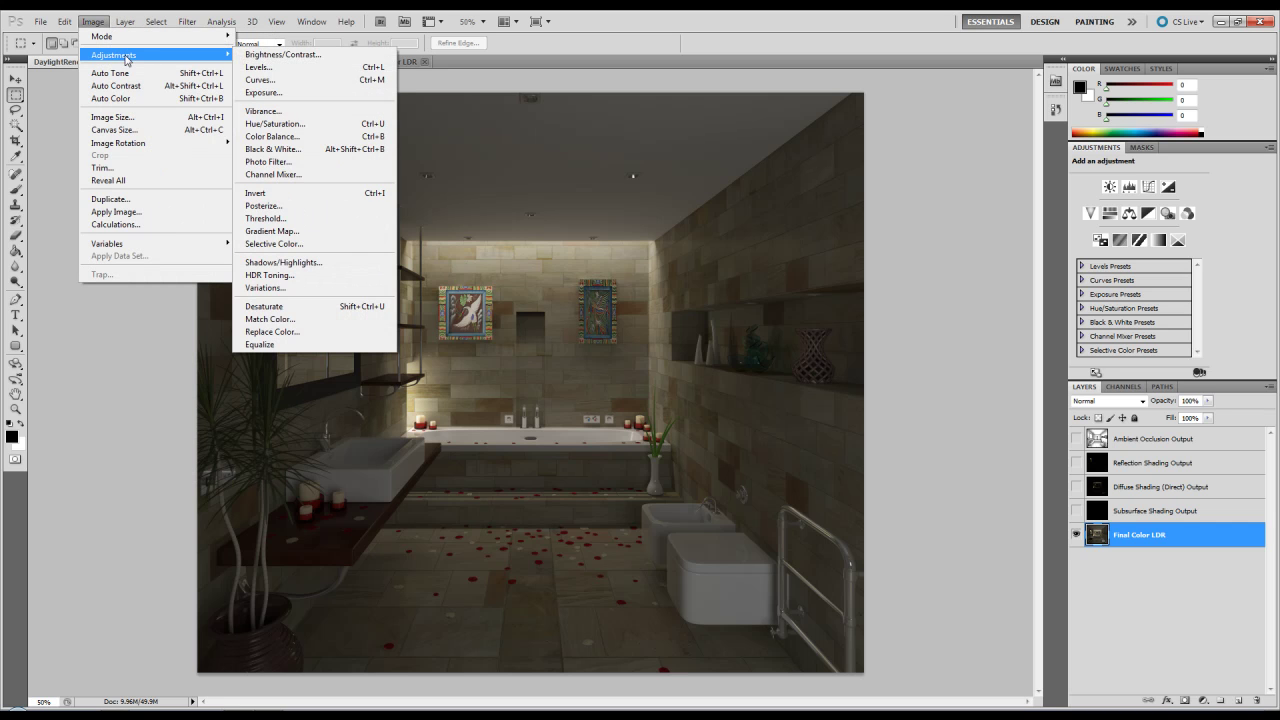
left_click(283, 68)
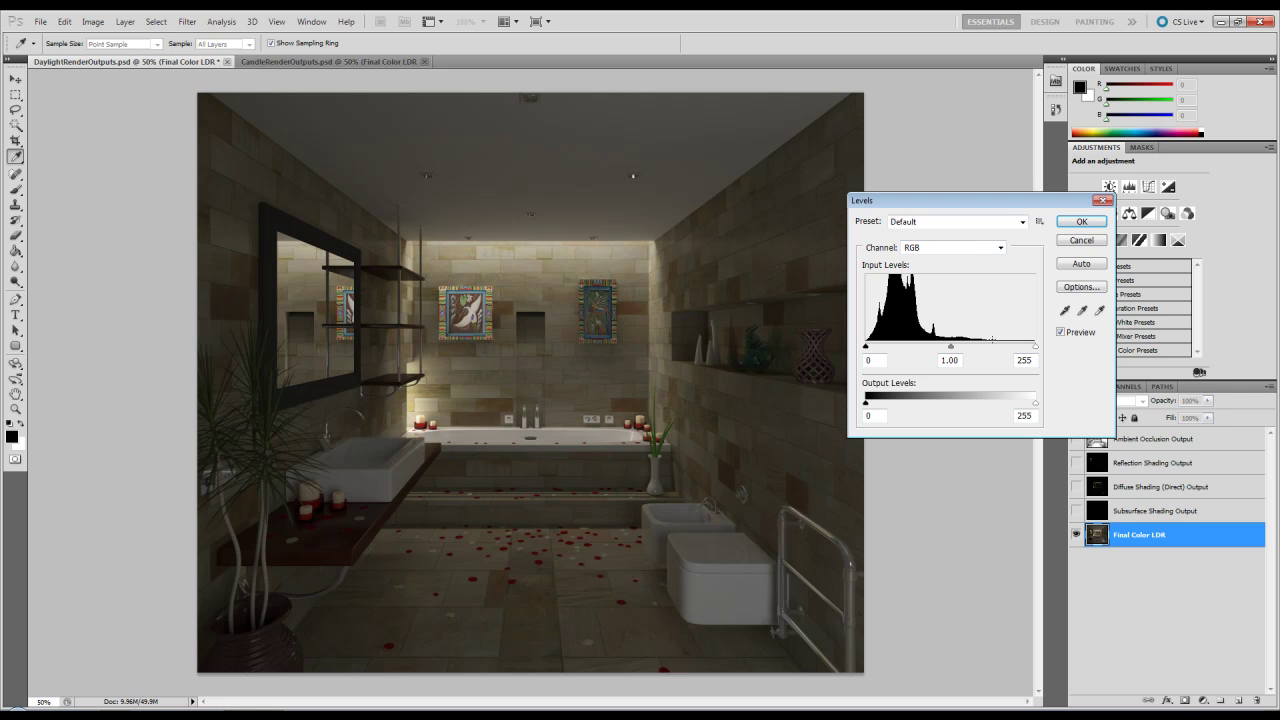
mouse_move(1035, 346)
left_mouse_down()
mouse_move(909, 346)
mouse_move(1008, 348)
mouse_move(990, 358)
left_mouse_up()
left_click(989, 345)
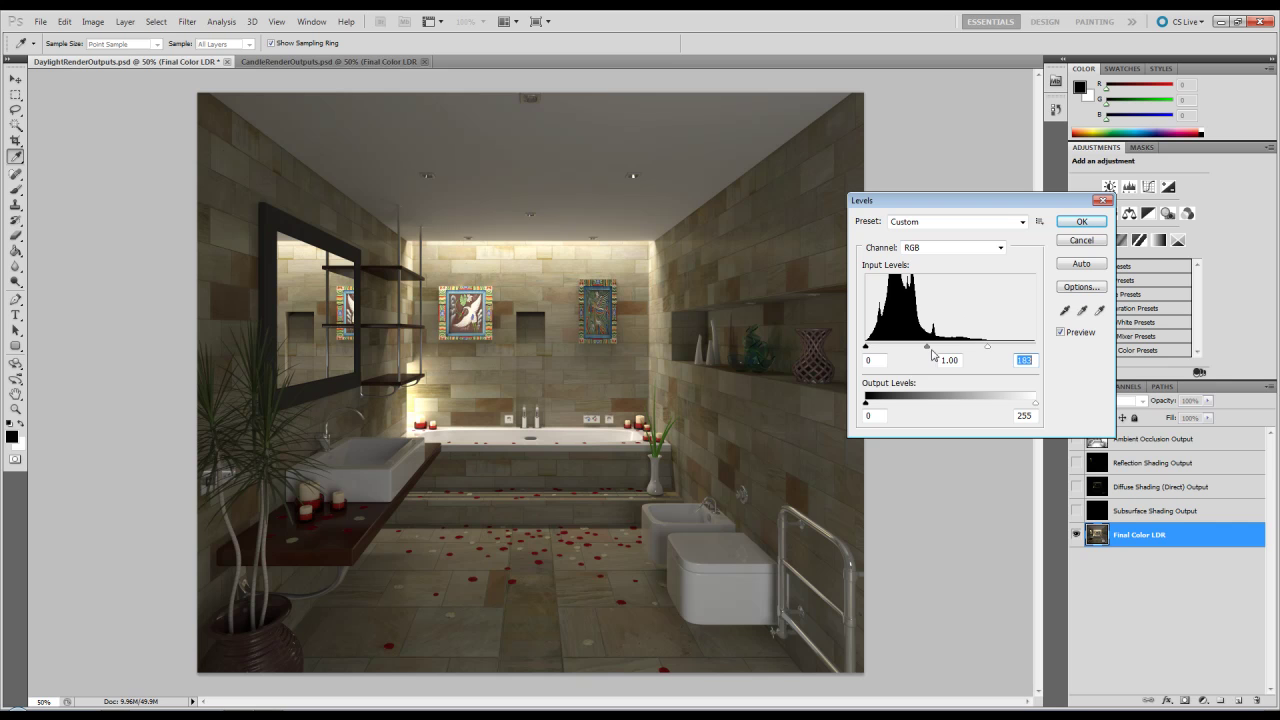
mouse_move(928, 350)
left_mouse_down()
mouse_move(908, 351)
mouse_move(982, 350)
mouse_move(903, 350)
mouse_move(927, 356)
left_mouse_up()
left_click(1080, 222)
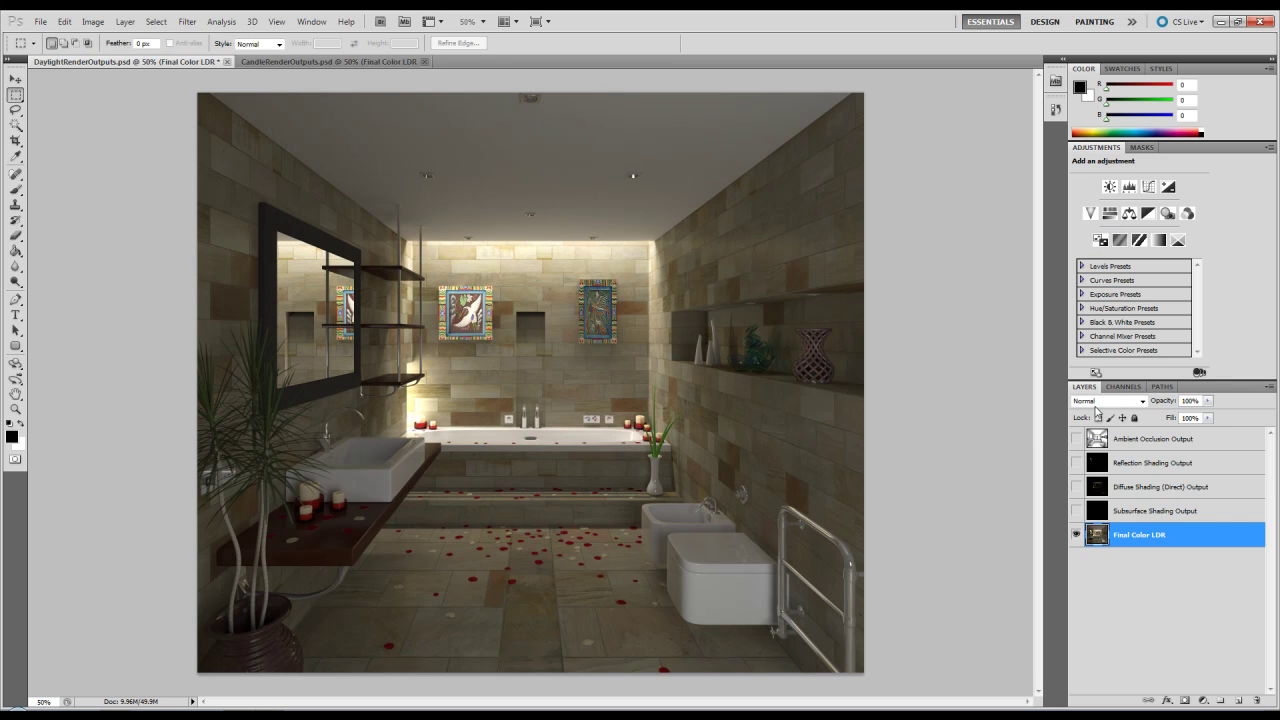
- Convert the Final Color LDR layer to a Smart Object
right_click(1149, 537)
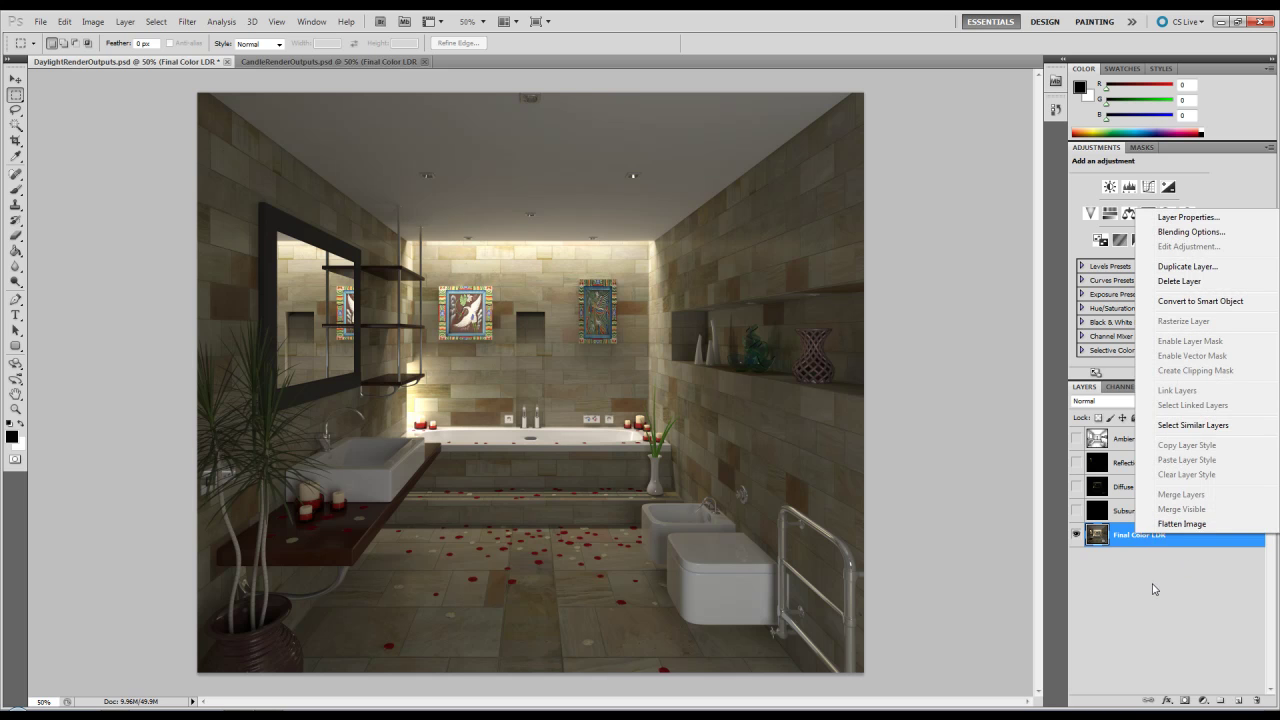
left_click(1149, 565)
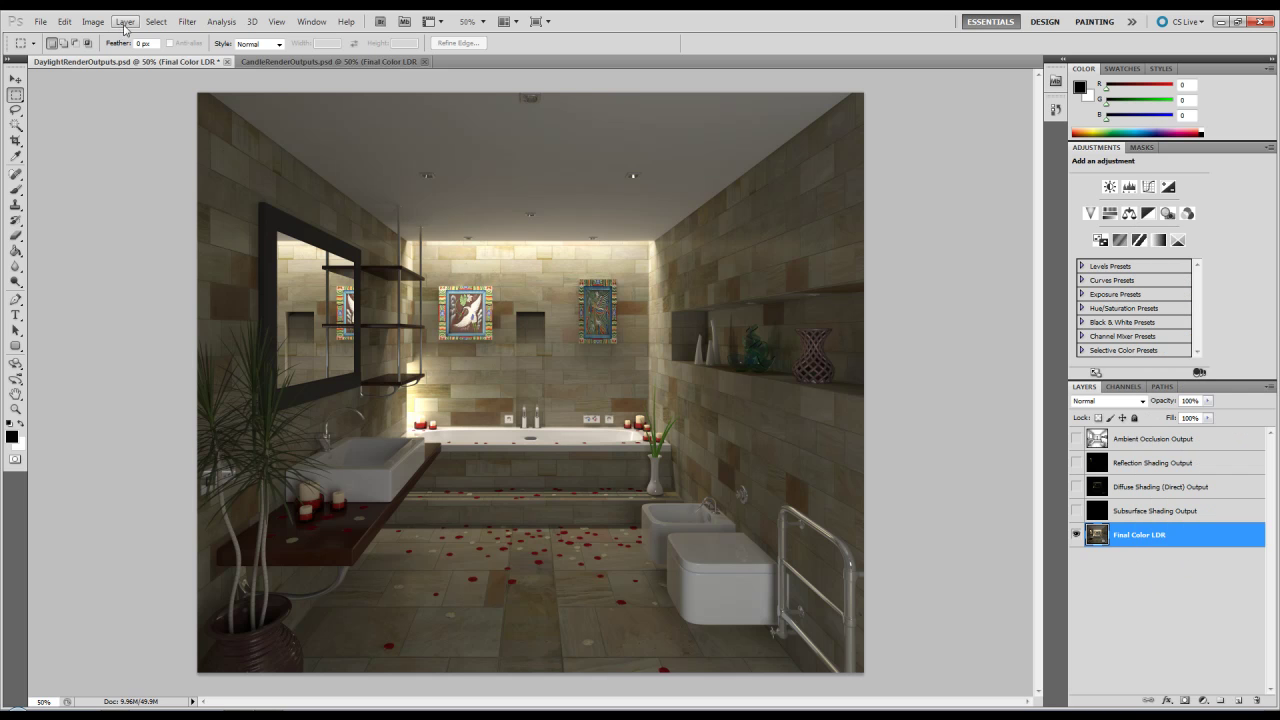
left_click(125, 22)
left_click(1158, 594)
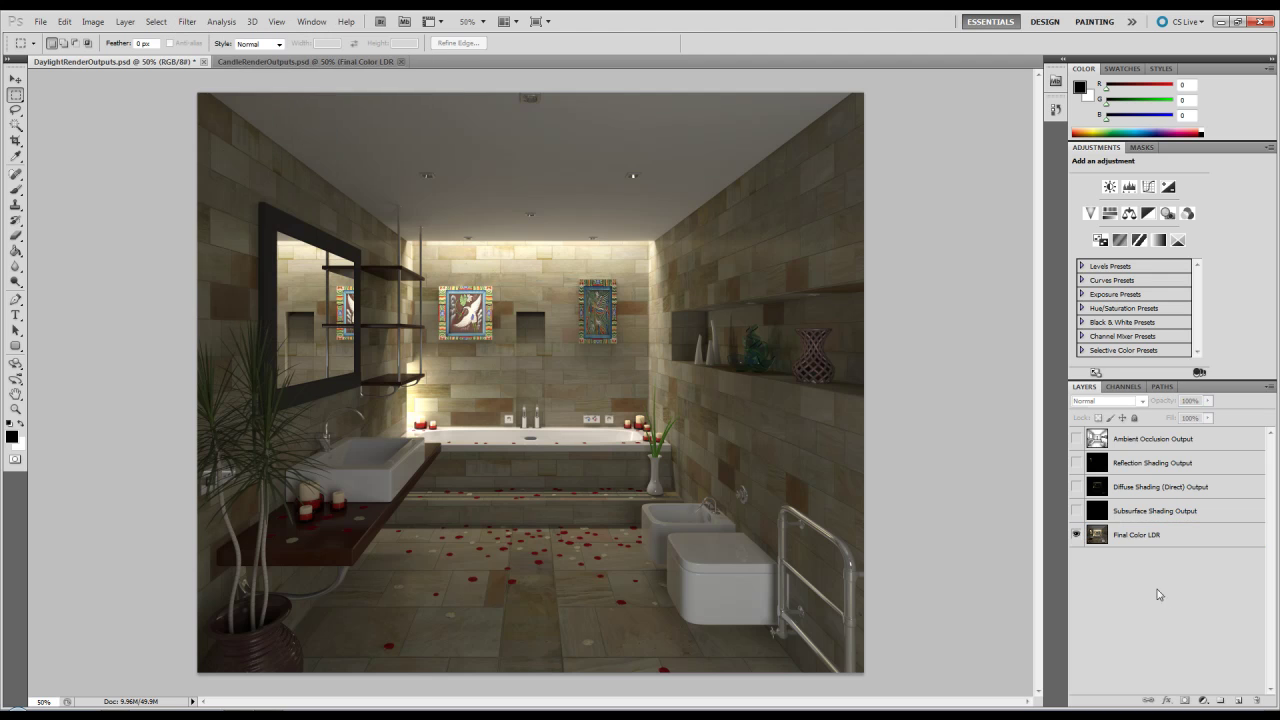
right_click(1142, 537)
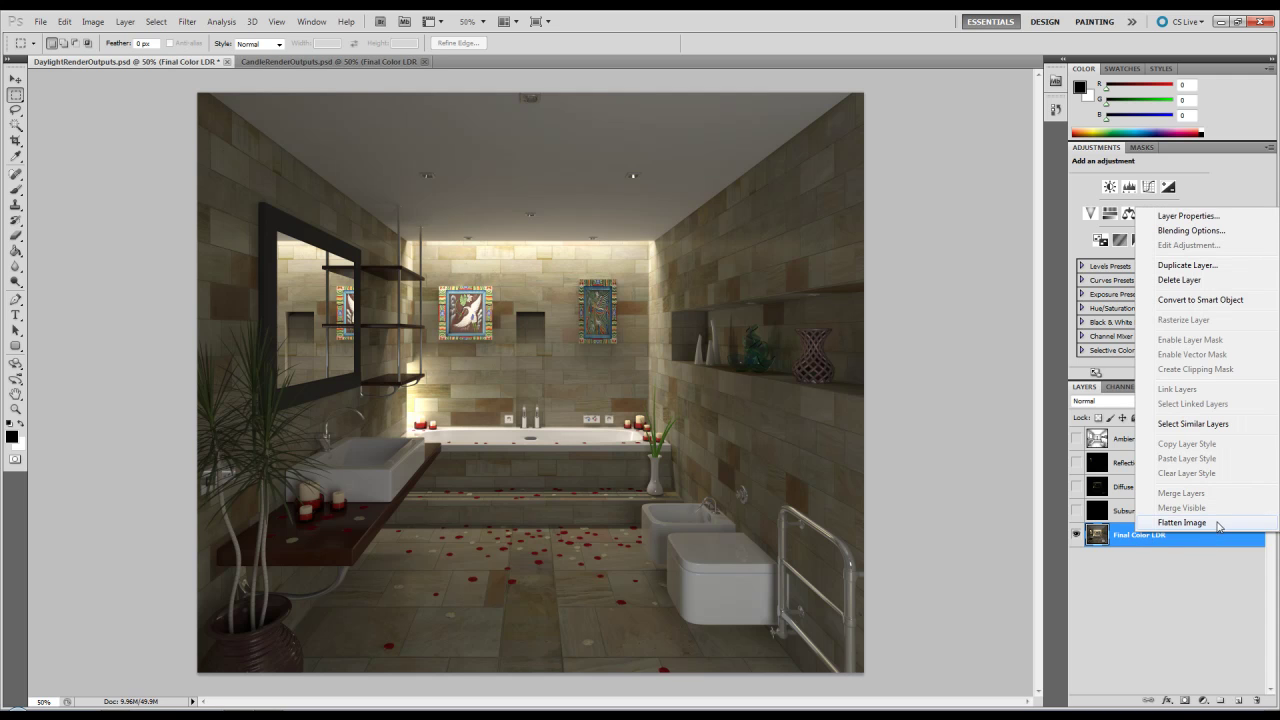
left_click(1234, 300)
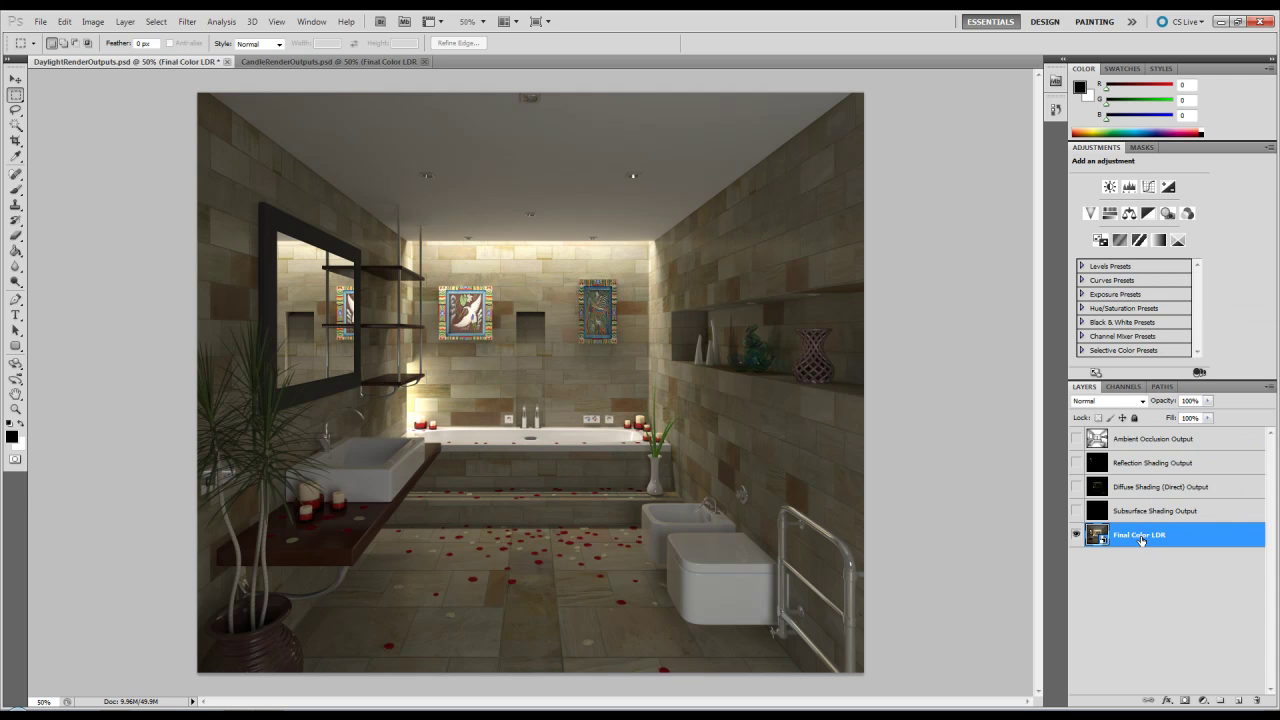
- Apply the Paint Daubs filter to the Final Color LDR layer with brush size 2, sharpness 2 and the Simple brush type
left_click(185, 22)
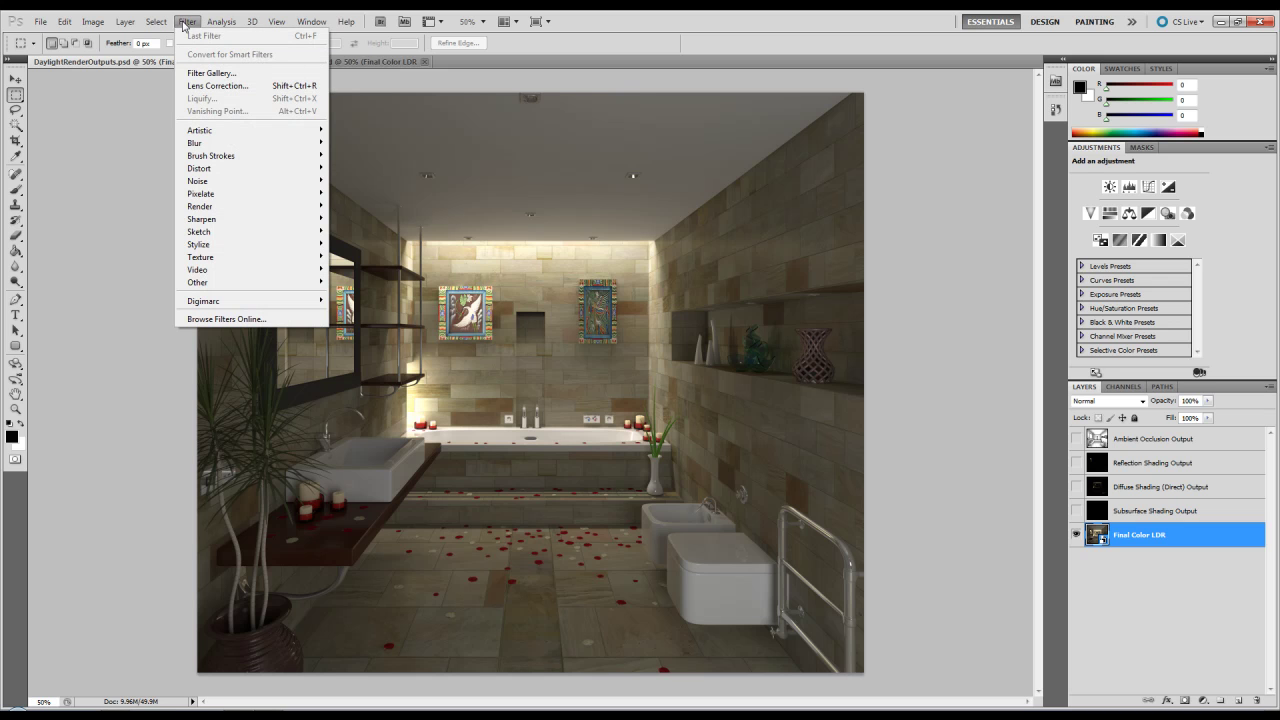
mouse_move(228, 136)
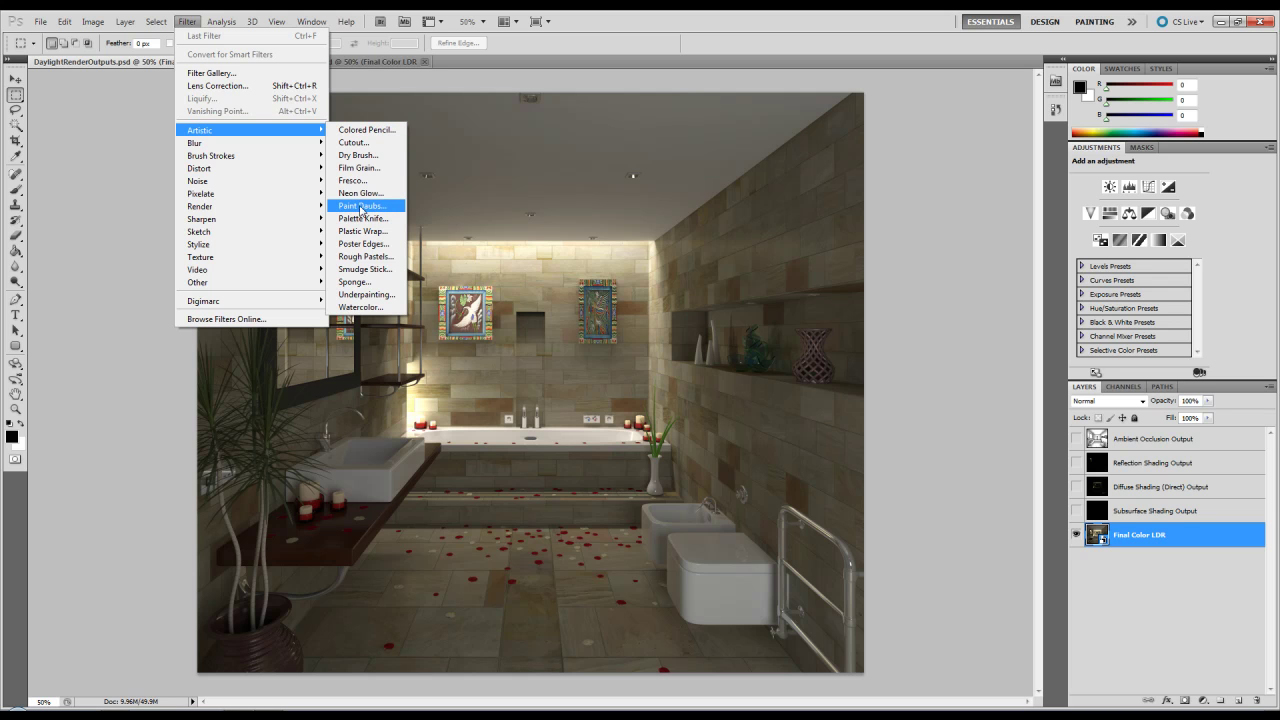
left_click(357, 209)
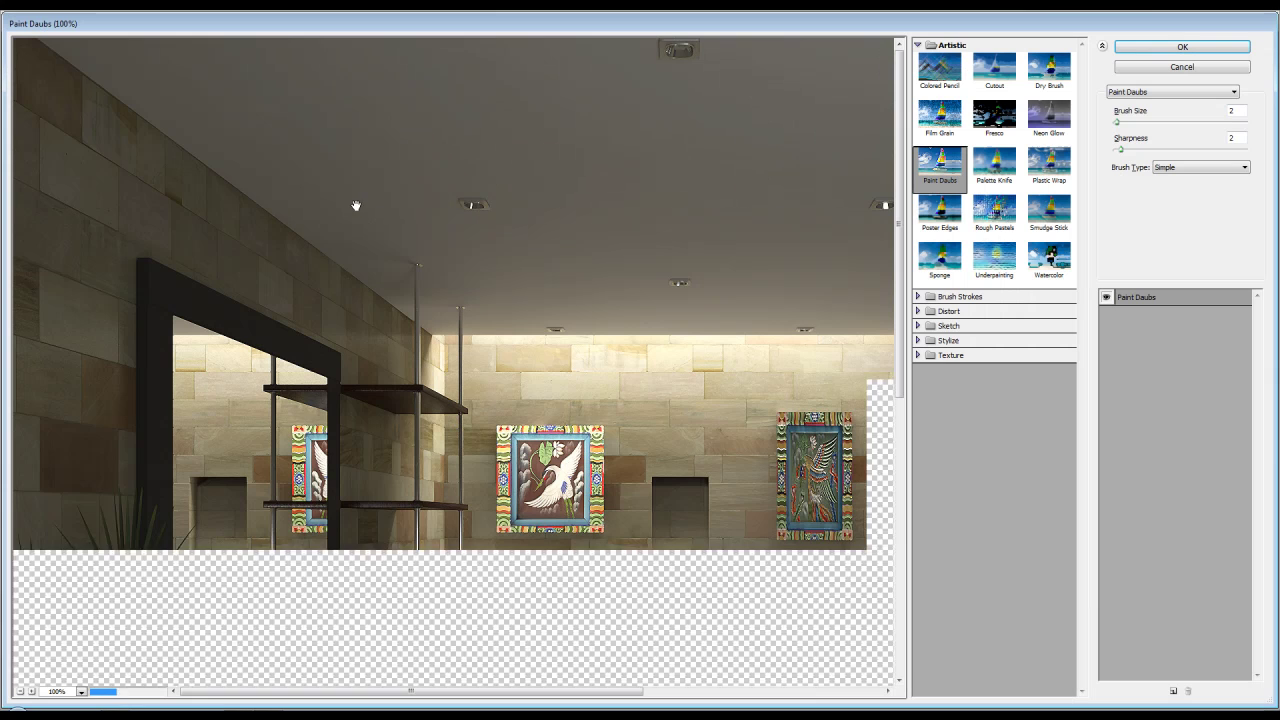
left_click_drag(905, 257, 905, 379)
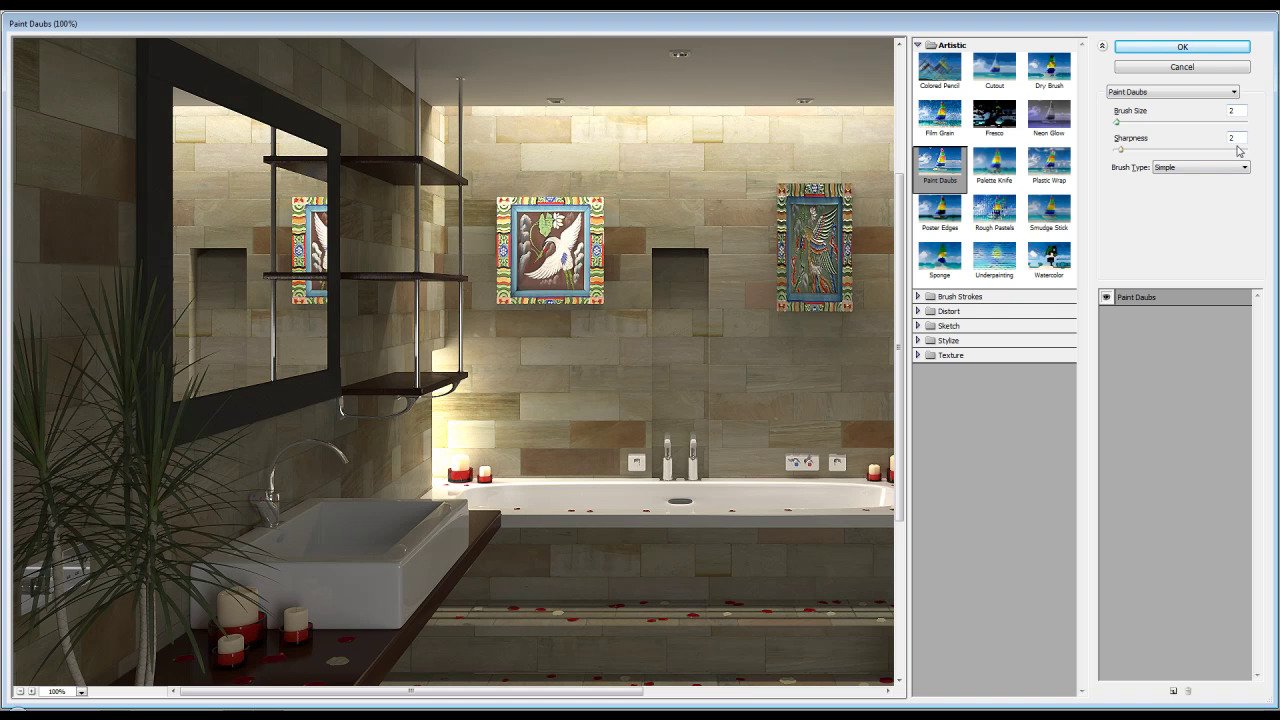
left_click(1229, 170)
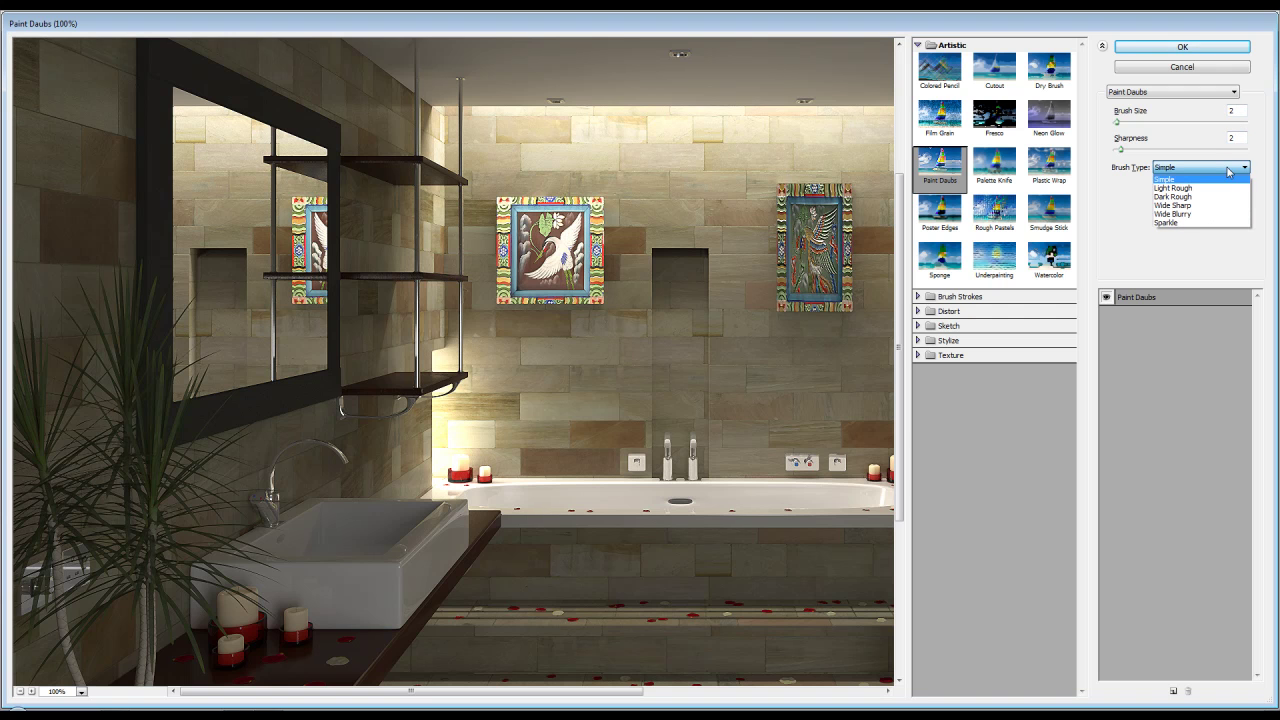
left_click(1200, 146)
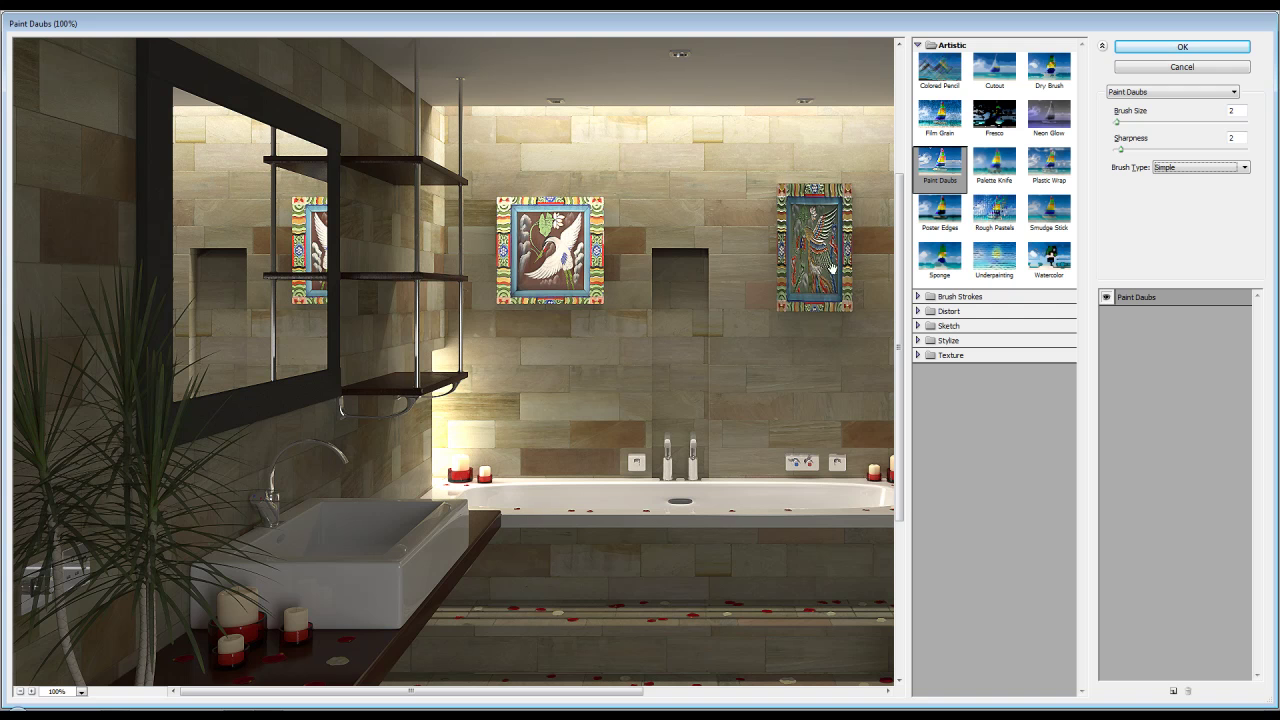
left_click(1147, 48)
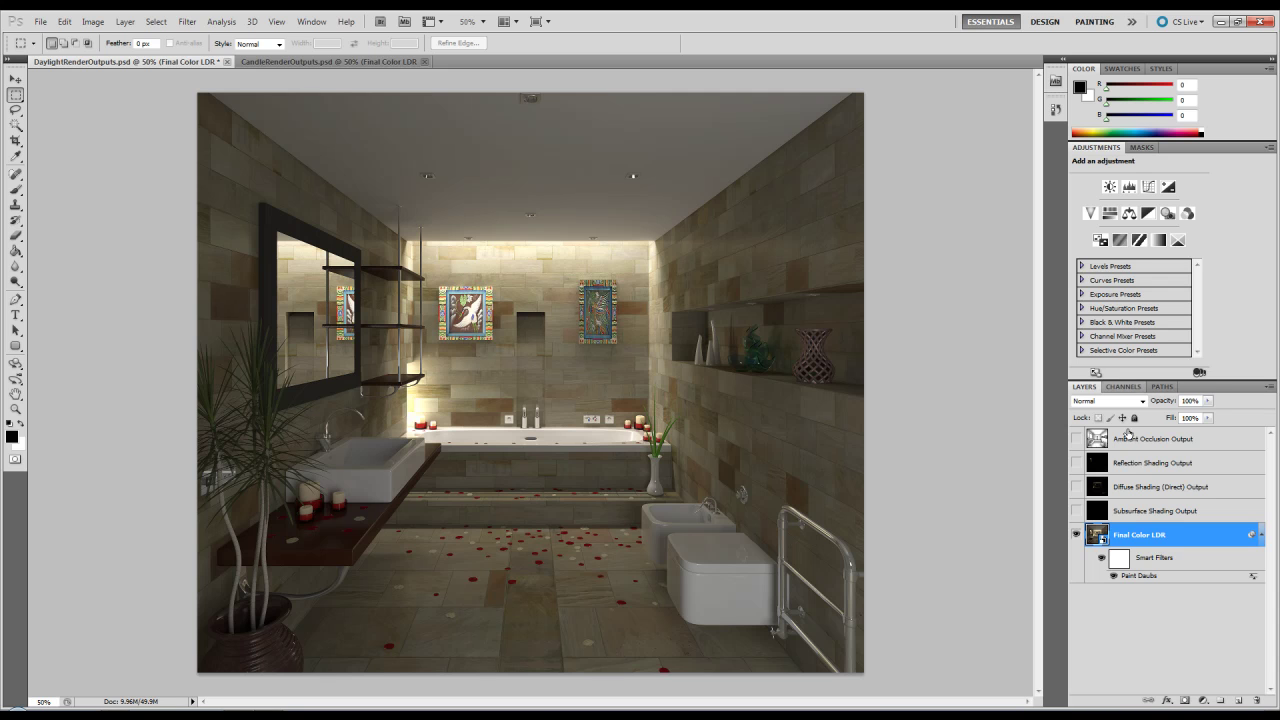
- Compare the Final Color LDR image with and without its smart filter, and collapse the layer's filter list
left_click(1102, 557)
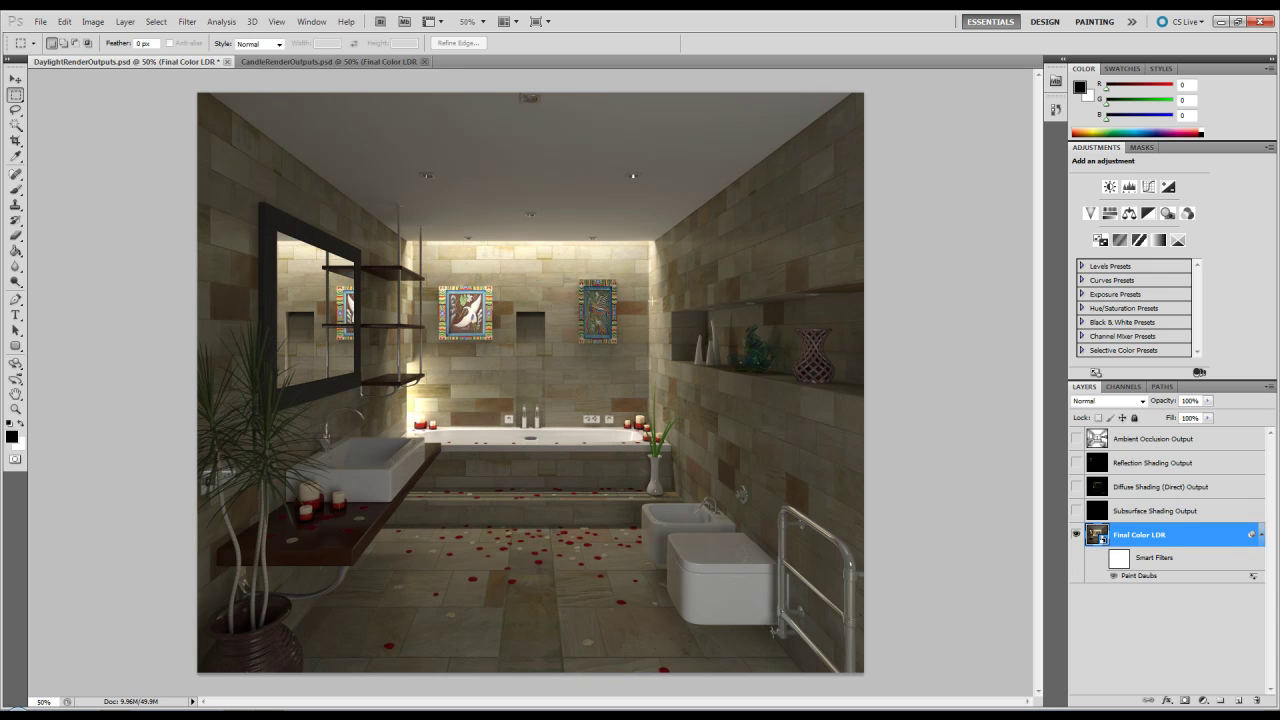
left_click(1102, 558)
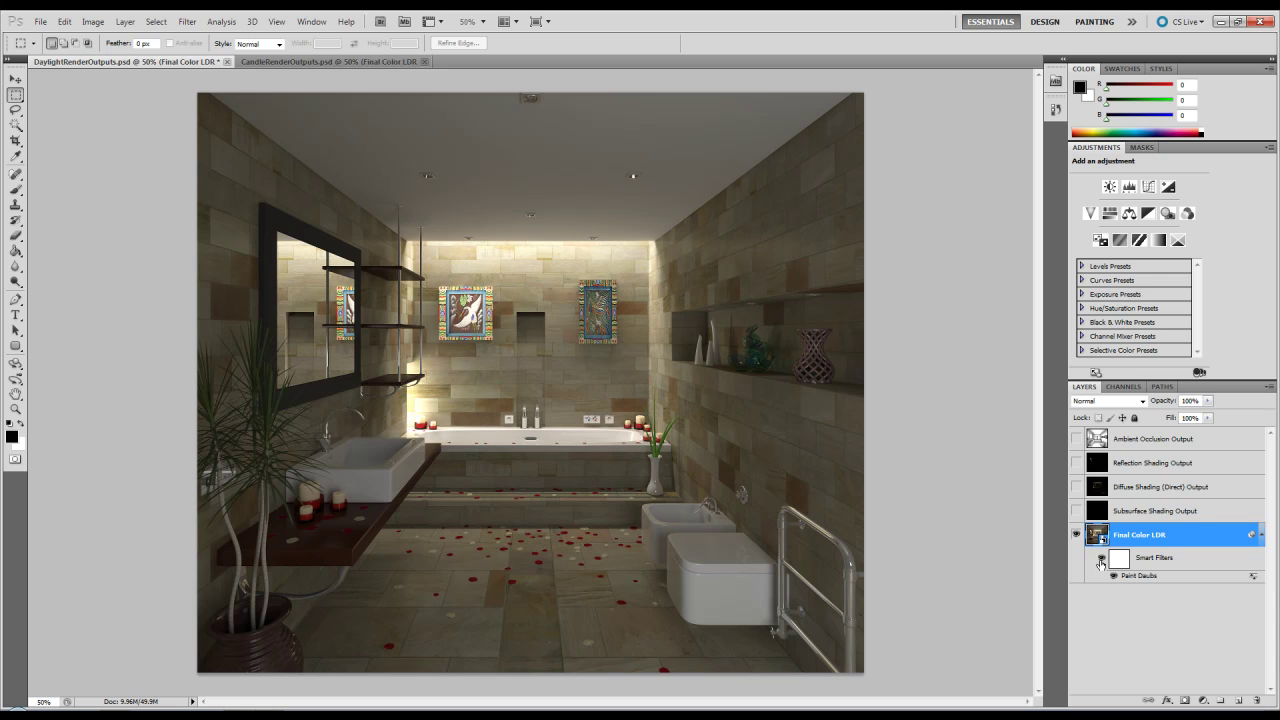
left_click(1101, 561)
left_click(1101, 561)
left_click(1101, 561)
left_click(1101, 561)
left_click(1101, 561)
left_click(1101, 561)
left_click(1101, 561)
left_click(1101, 561)
left_click(1261, 539)
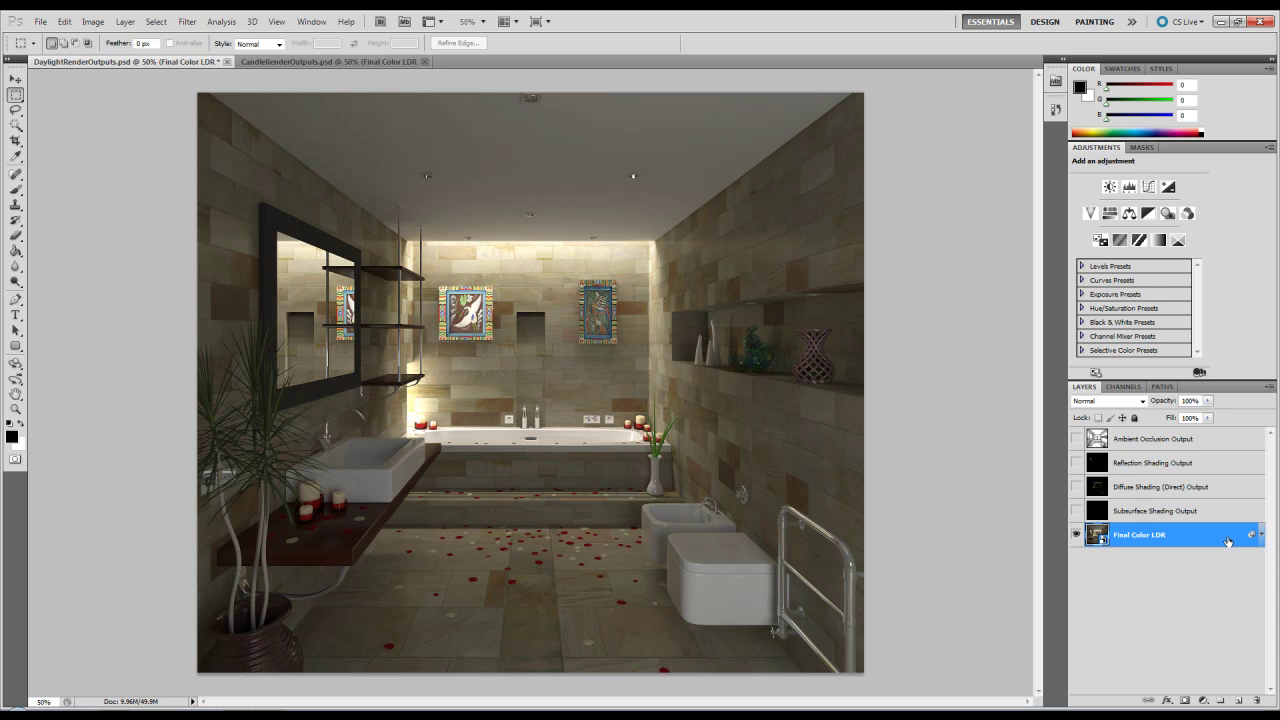
- Duplicate the Final Color LDR layer with its smart filter
left_click(1121, 512)
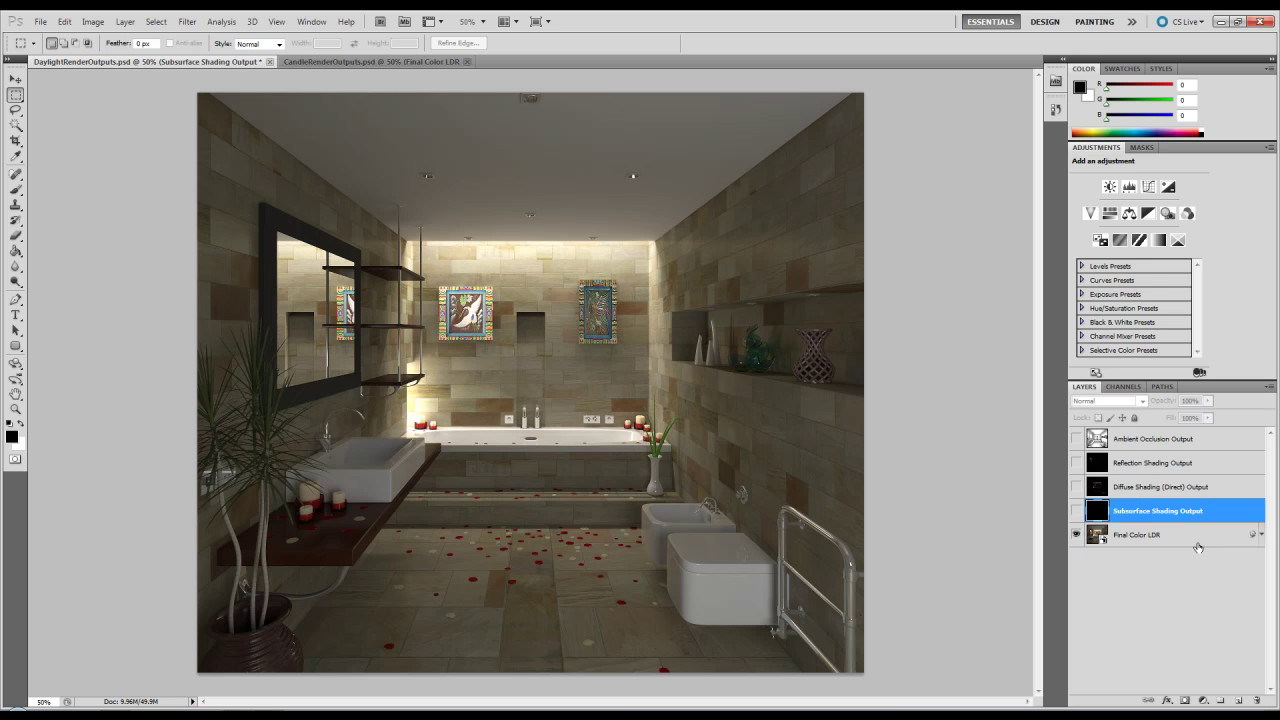
left_click(1143, 540)
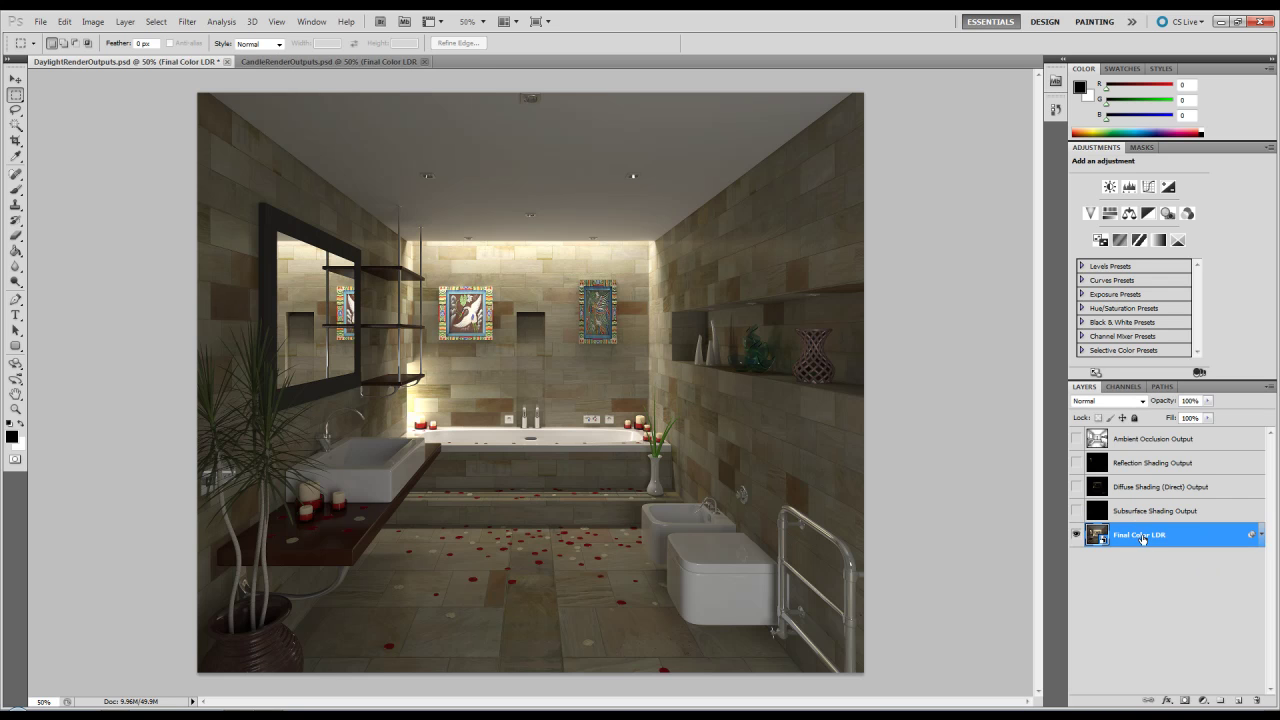
left_click_drag(1137, 541, 1241, 703)
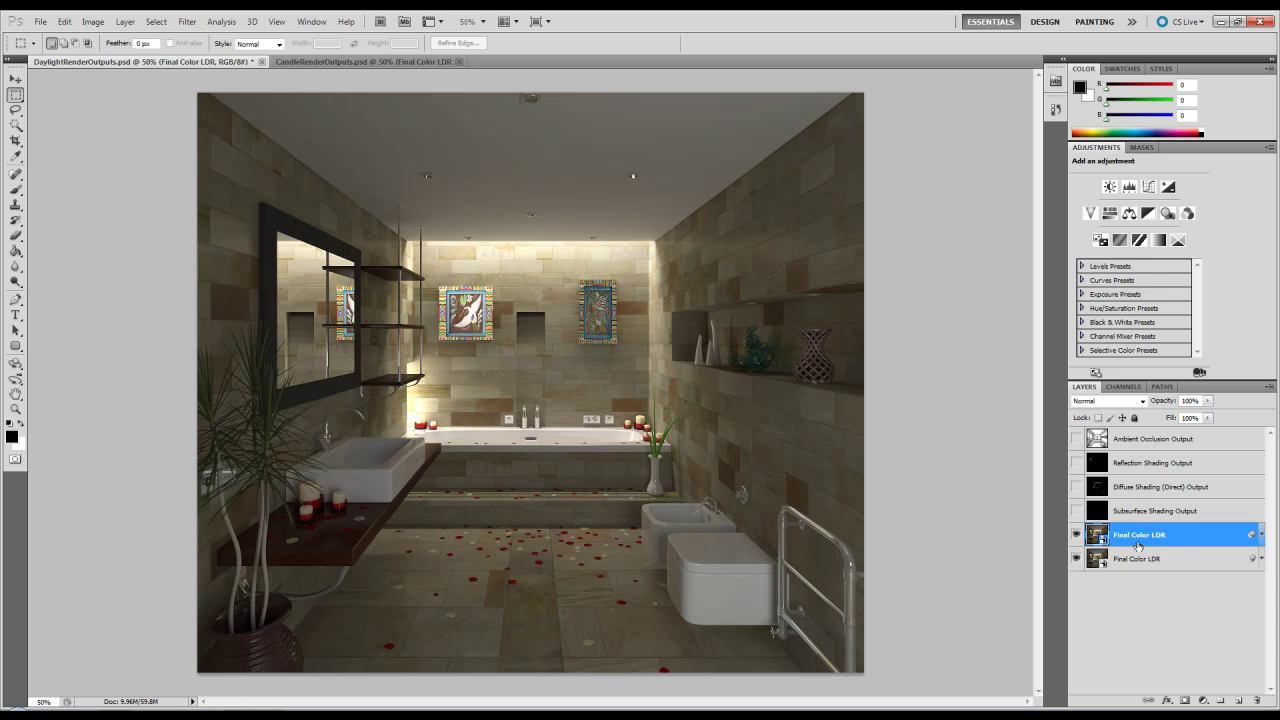
- Turn off the smart filters on the upper Final Color LDR layer and collapse its filter list
left_click(1262, 536)
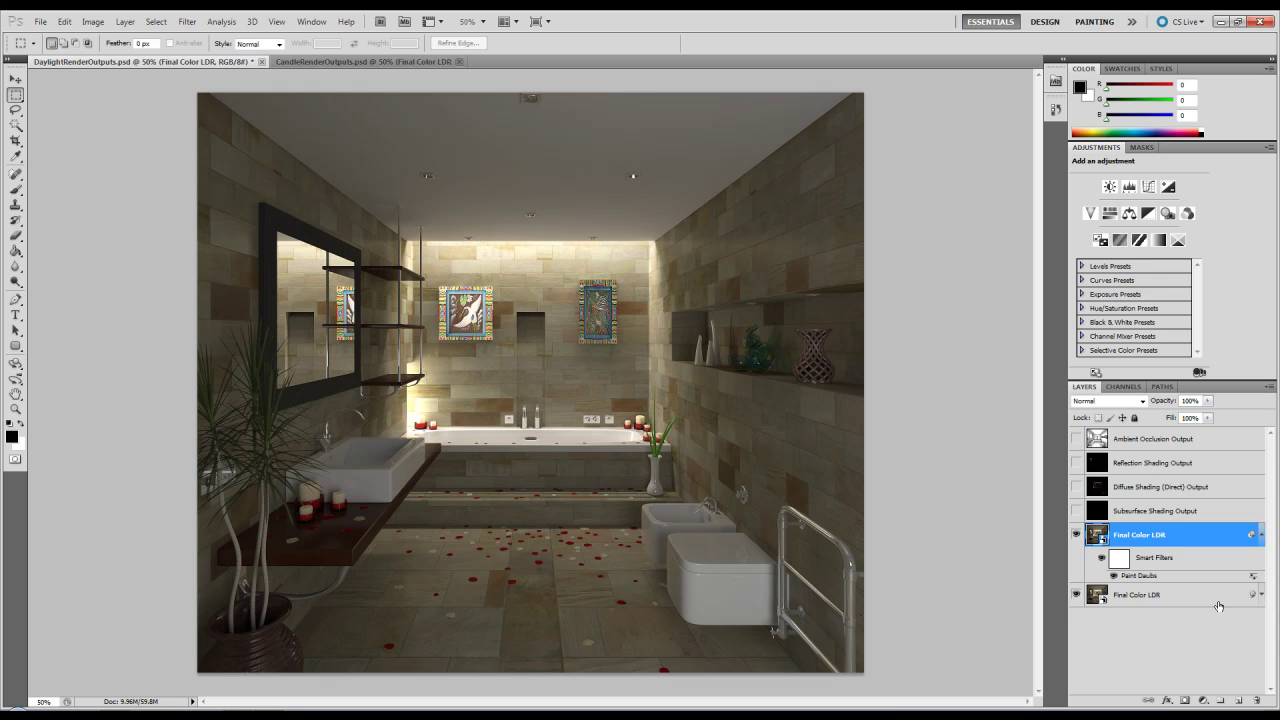
left_click(1102, 560)
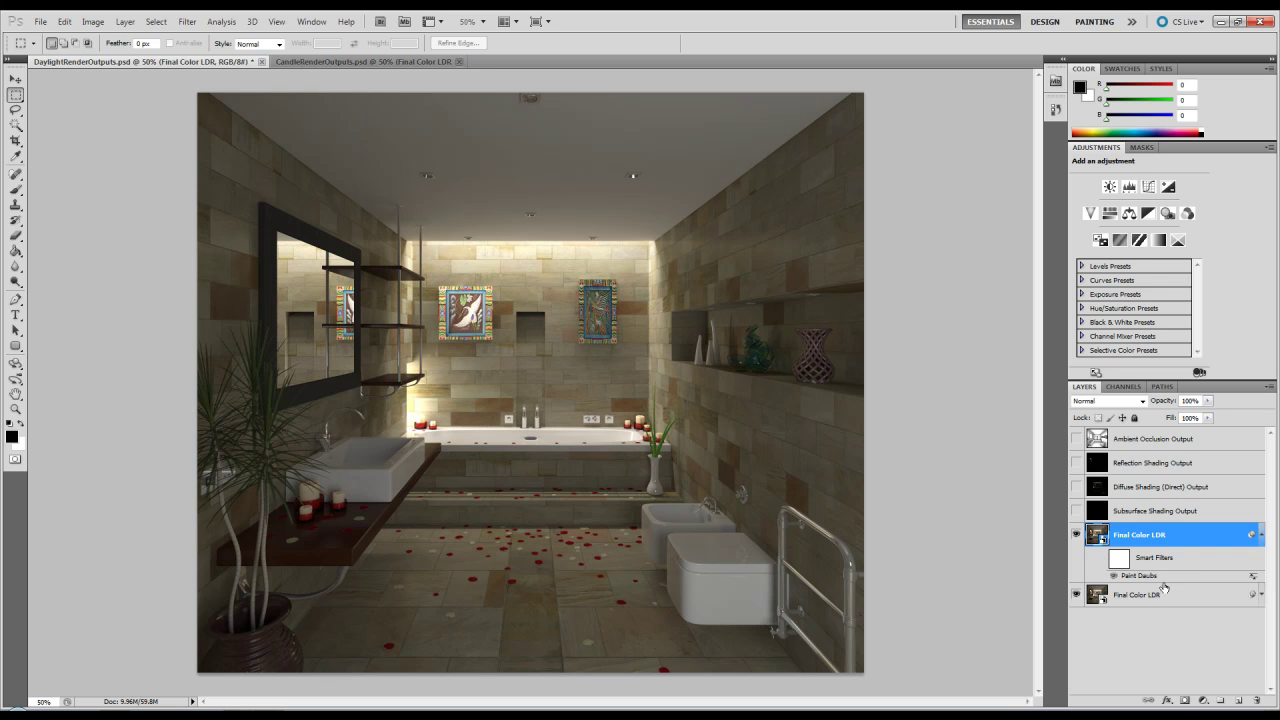
left_click(1262, 537)
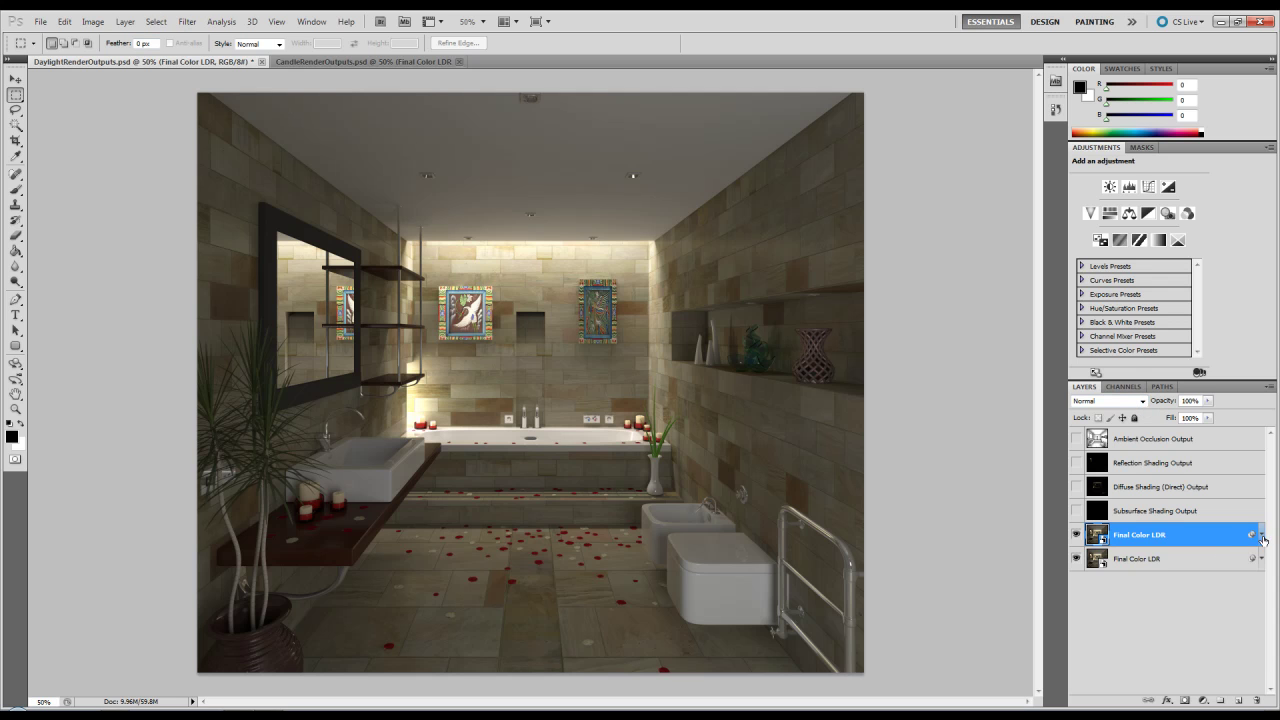
- Apply a Gaussian Blur with a radius of 3.3 pixels to the upper Final Color LDR layer
left_click(183, 24)
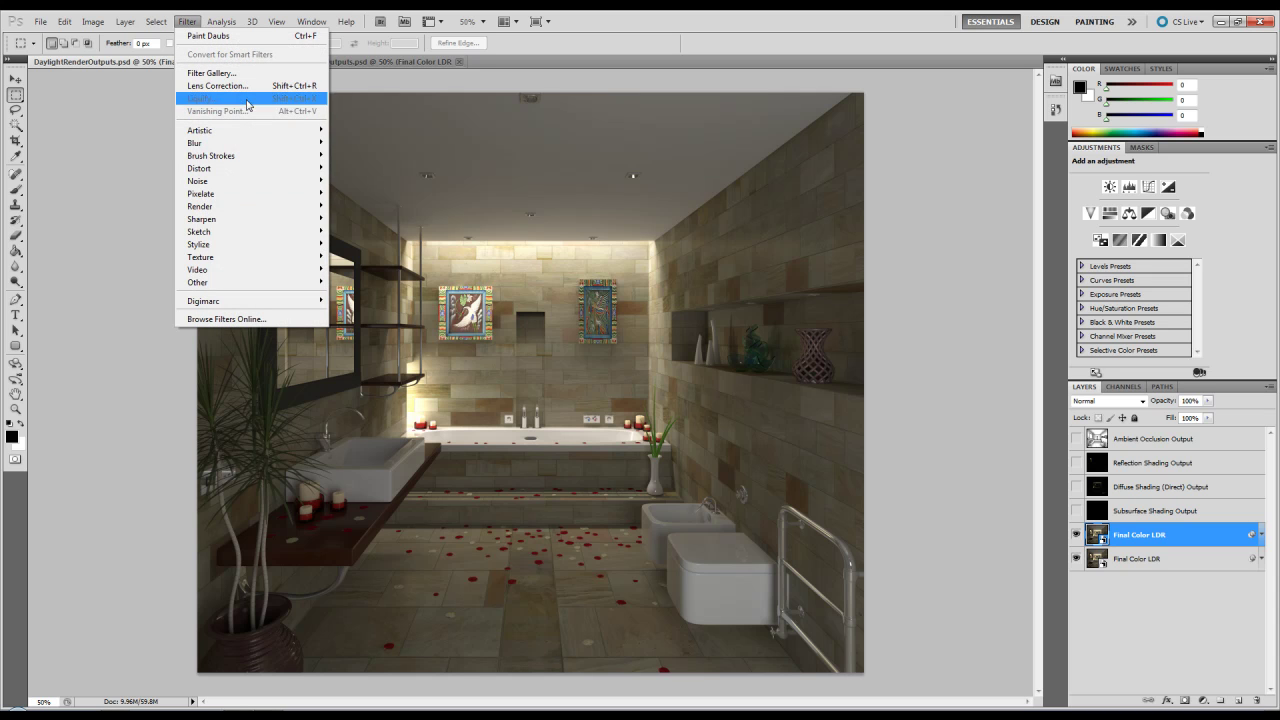
mouse_move(252, 145)
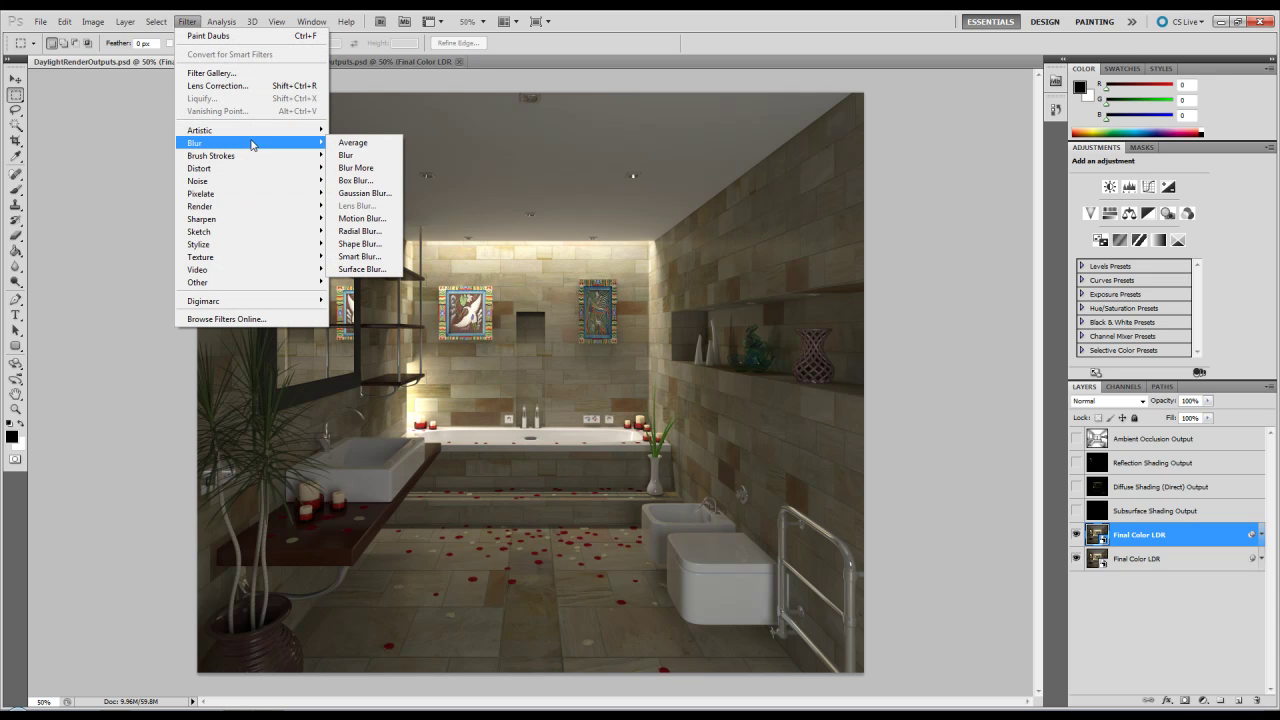
left_click(364, 193)
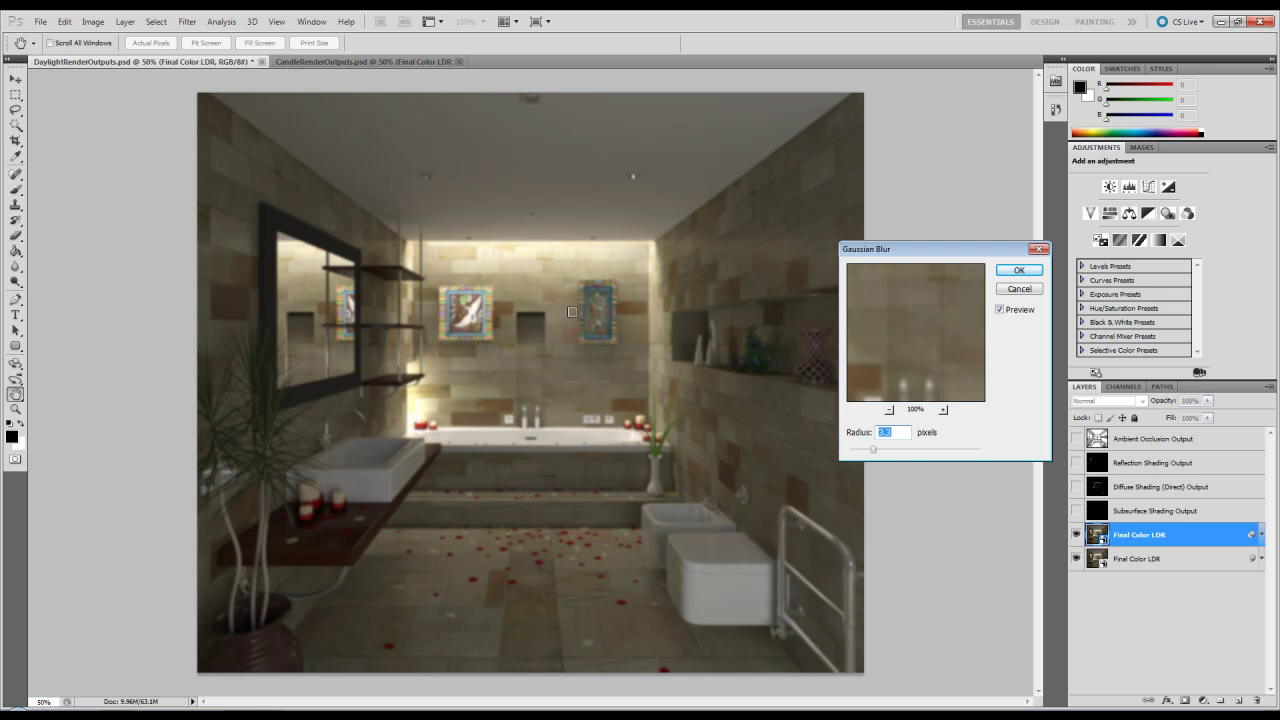
left_click(1018, 270)
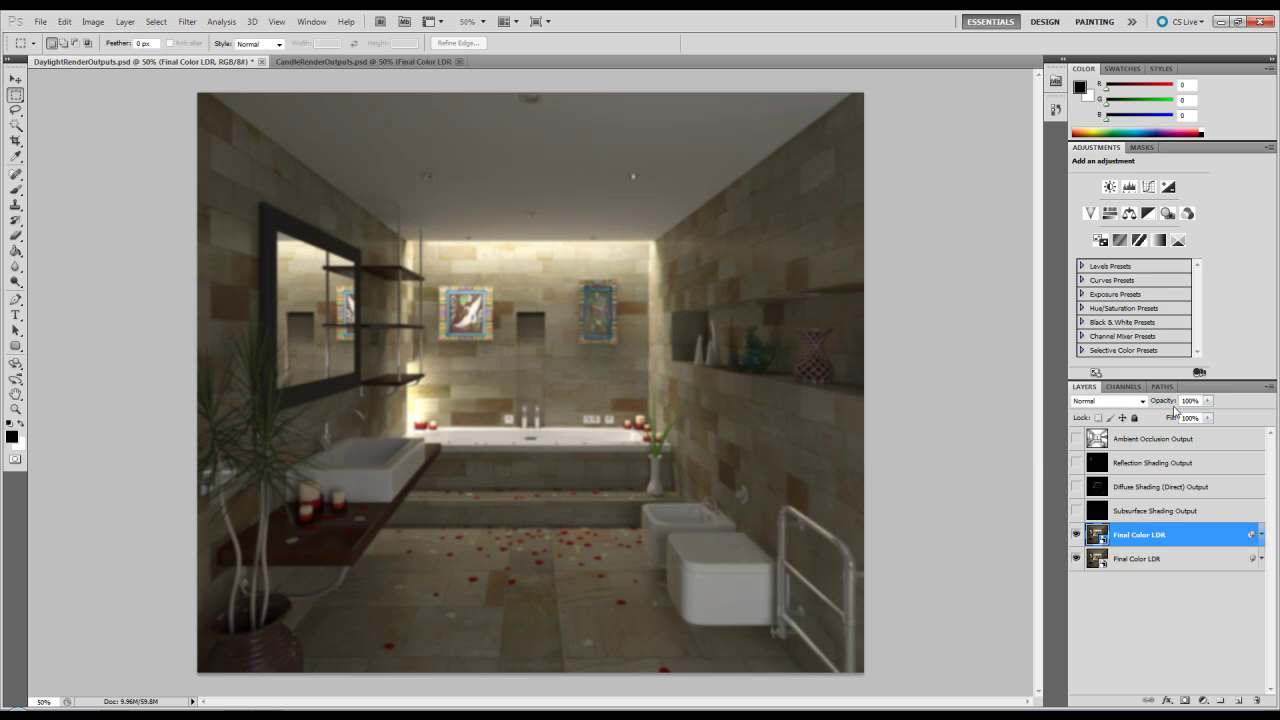
- Try Screen on the upper Final Color LDR layer, settle on the Lighten blend mode, and lower its opacity to 25%
left_click(1145, 402)
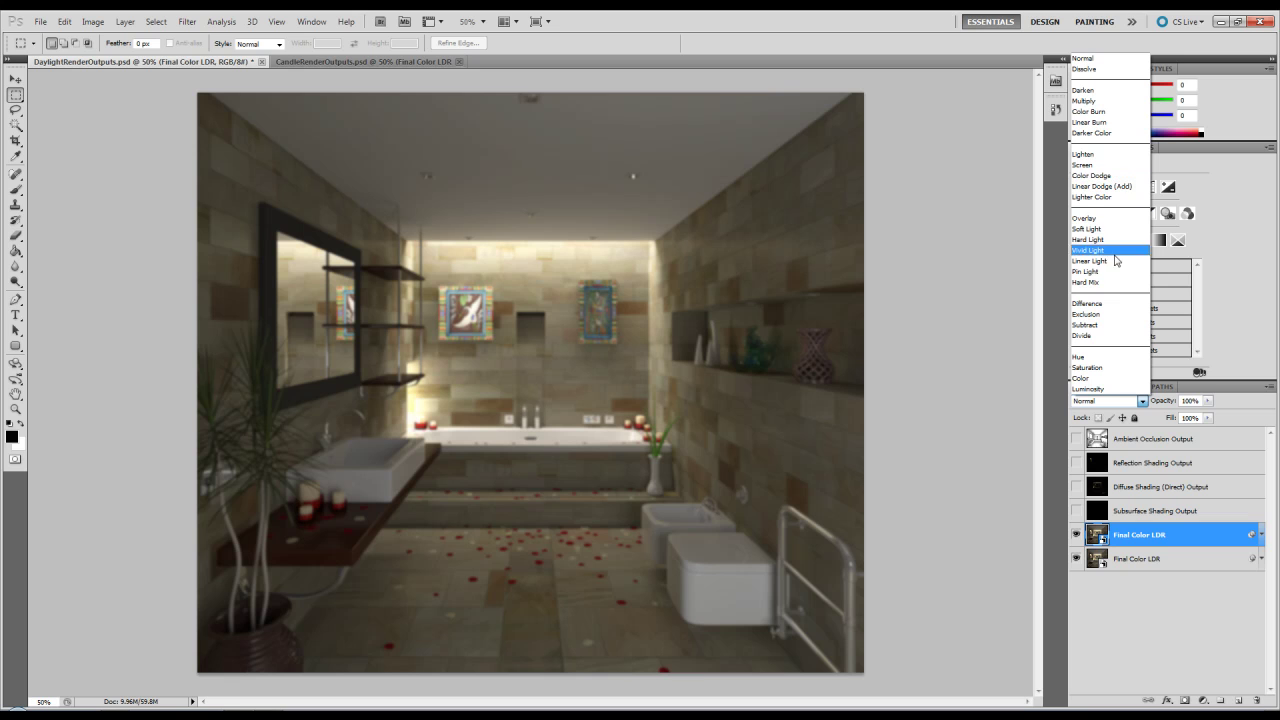
left_click(1092, 165)
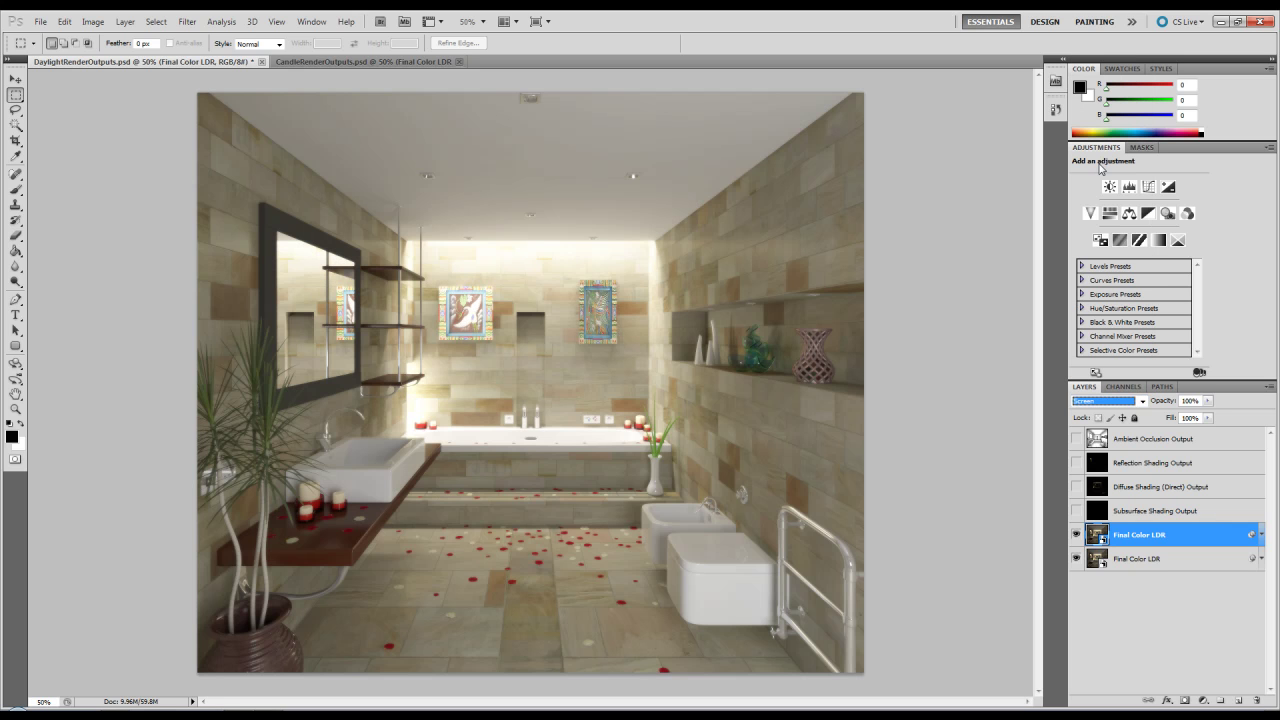
left_click(1140, 401)
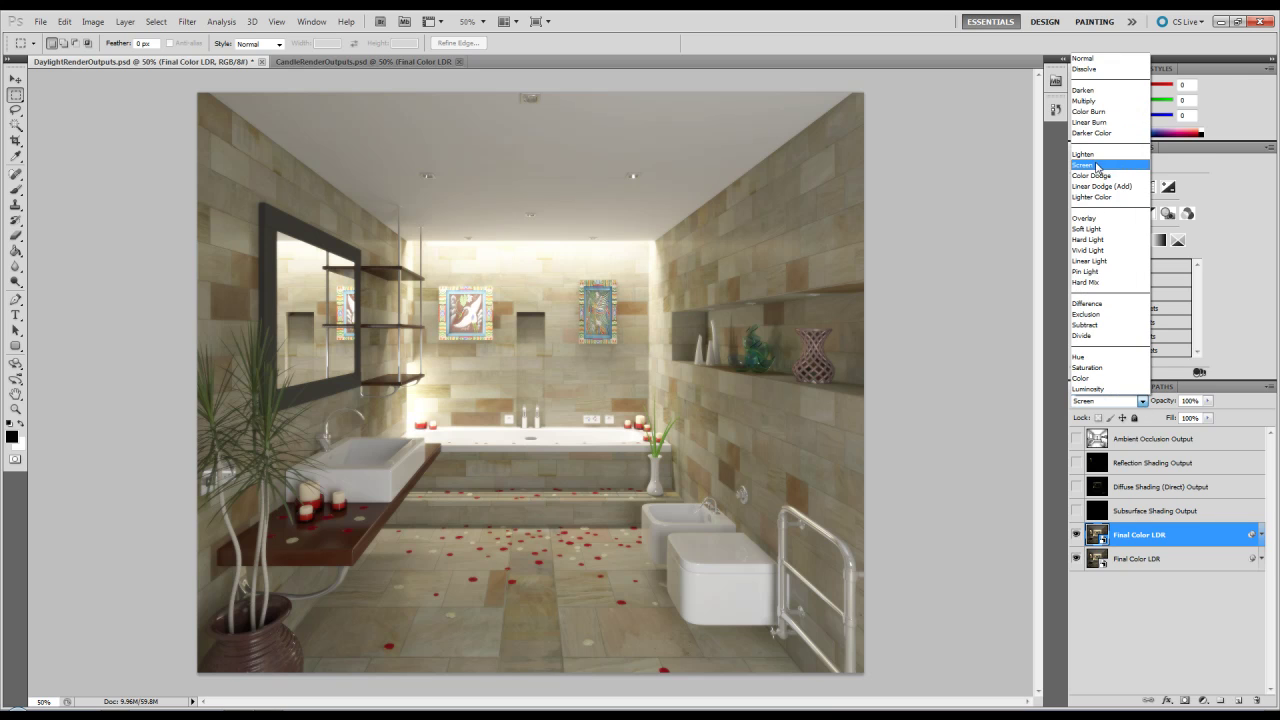
left_click(1097, 158)
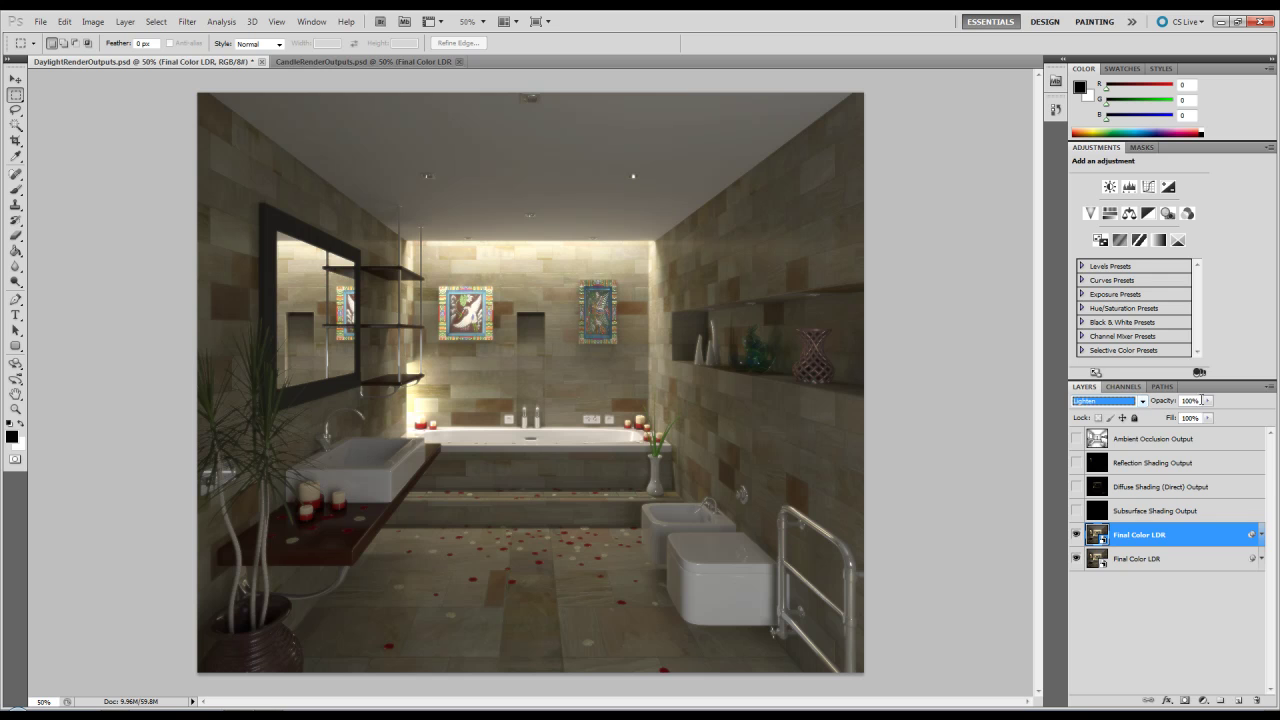
left_click(1207, 400)
left_click_drag(1213, 417, 1161, 420)
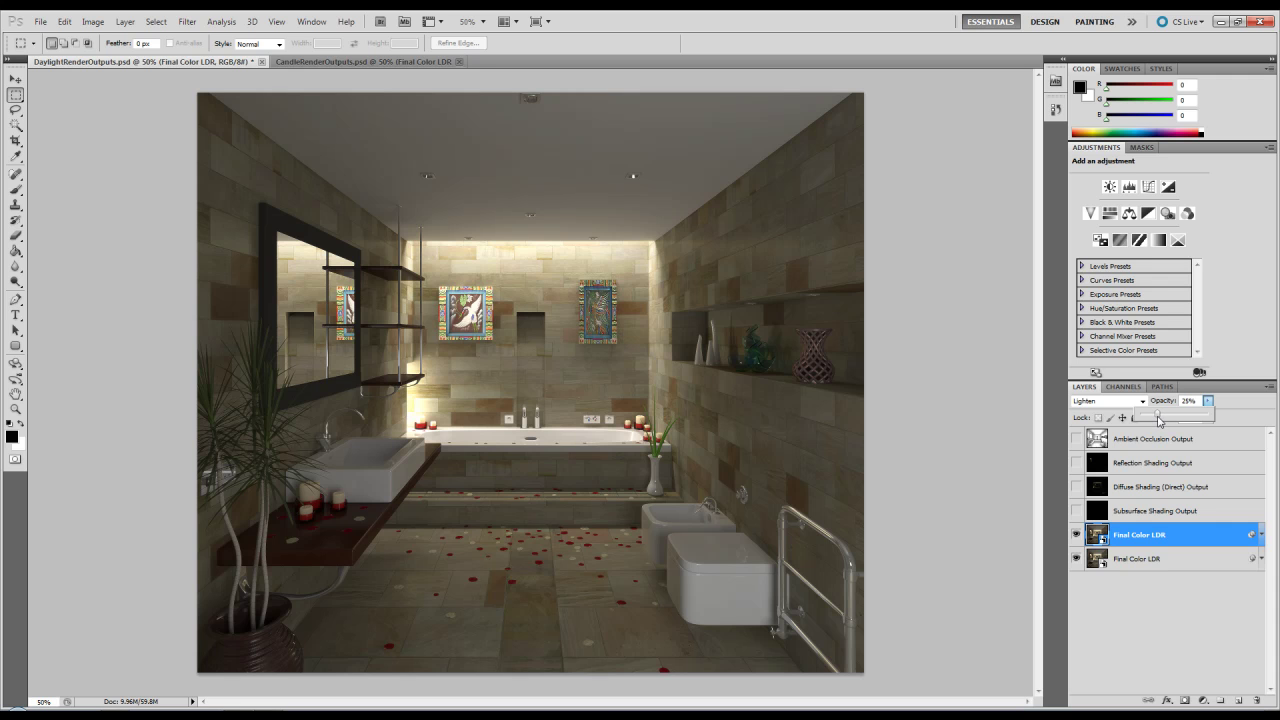
- Compare the image with and without the upper Final Color LDR layer at its reduced opacity
left_click(1076, 535)
left_click(1076, 536)
left_click(1076, 536)
left_click(1076, 536)
left_click(1076, 536)
left_click(1076, 536)
left_click(1076, 536)
left_click(1076, 536)
left_click(1076, 536)
left_click(1076, 536)
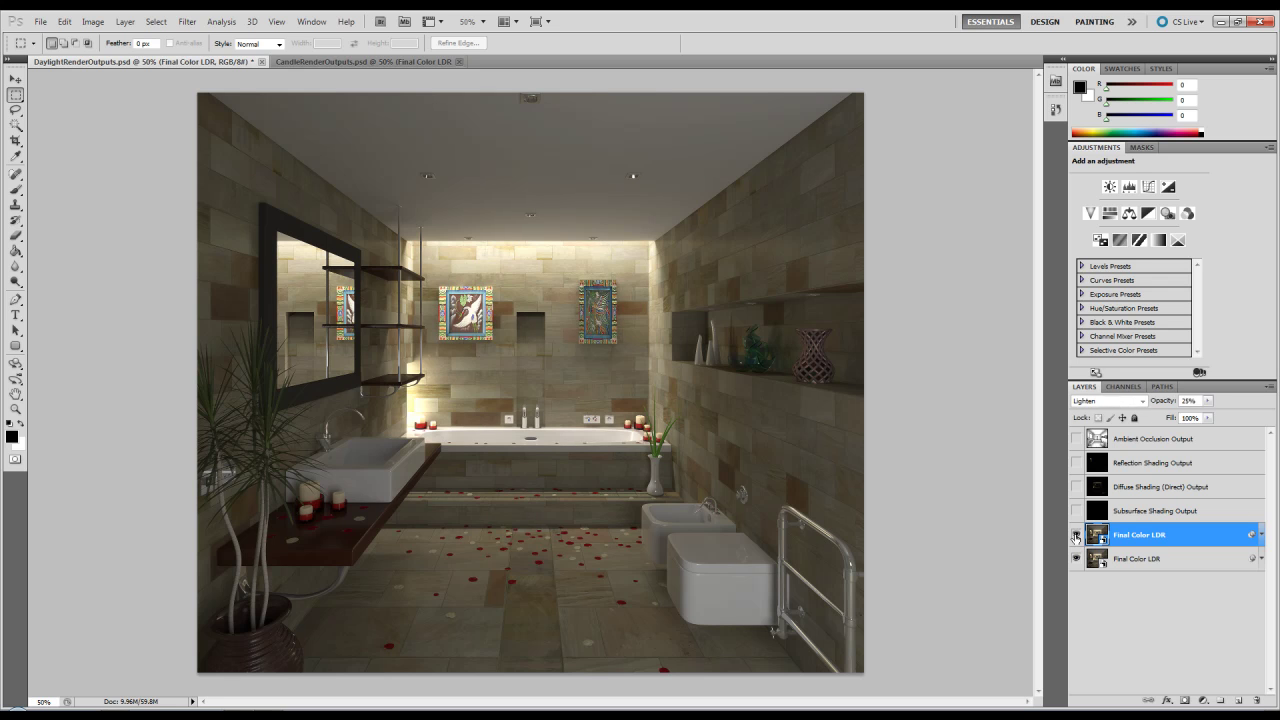
- Raise the upper Final Color LDR layer's opacity to 51%
left_click(1208, 400)
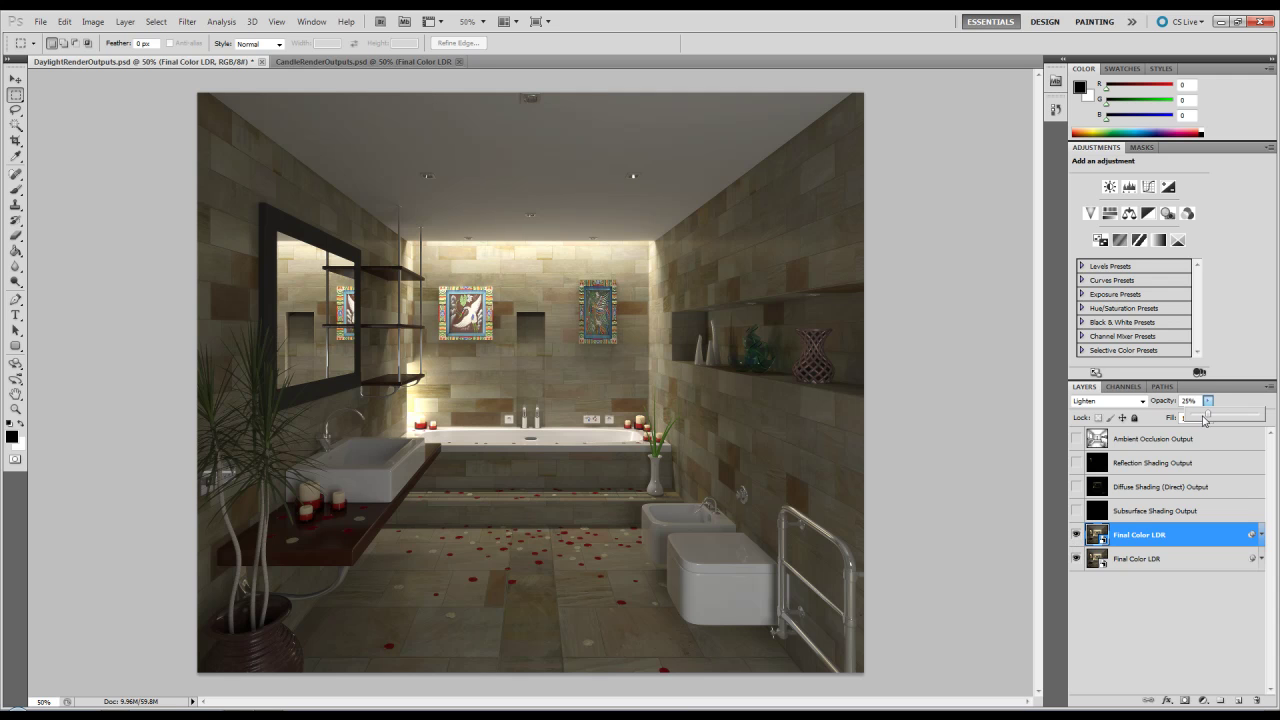
left_click_drag(1211, 421, 1224, 421)
double_click(1082, 538)
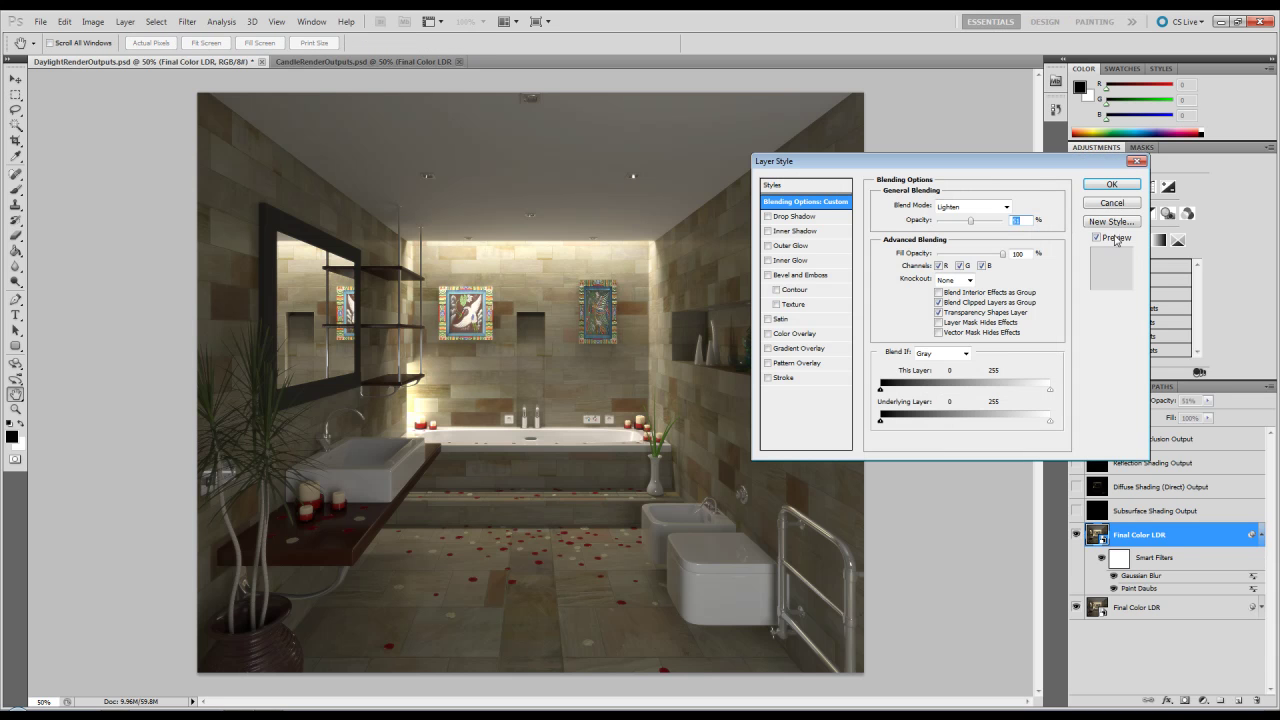
key("Return")
- Compare the image with and without the upper Final Color LDR layer, and set its opacity to 35%
left_click(1076, 534)
left_click(1076, 534)
left_click(1076, 534)
left_click(1076, 535)
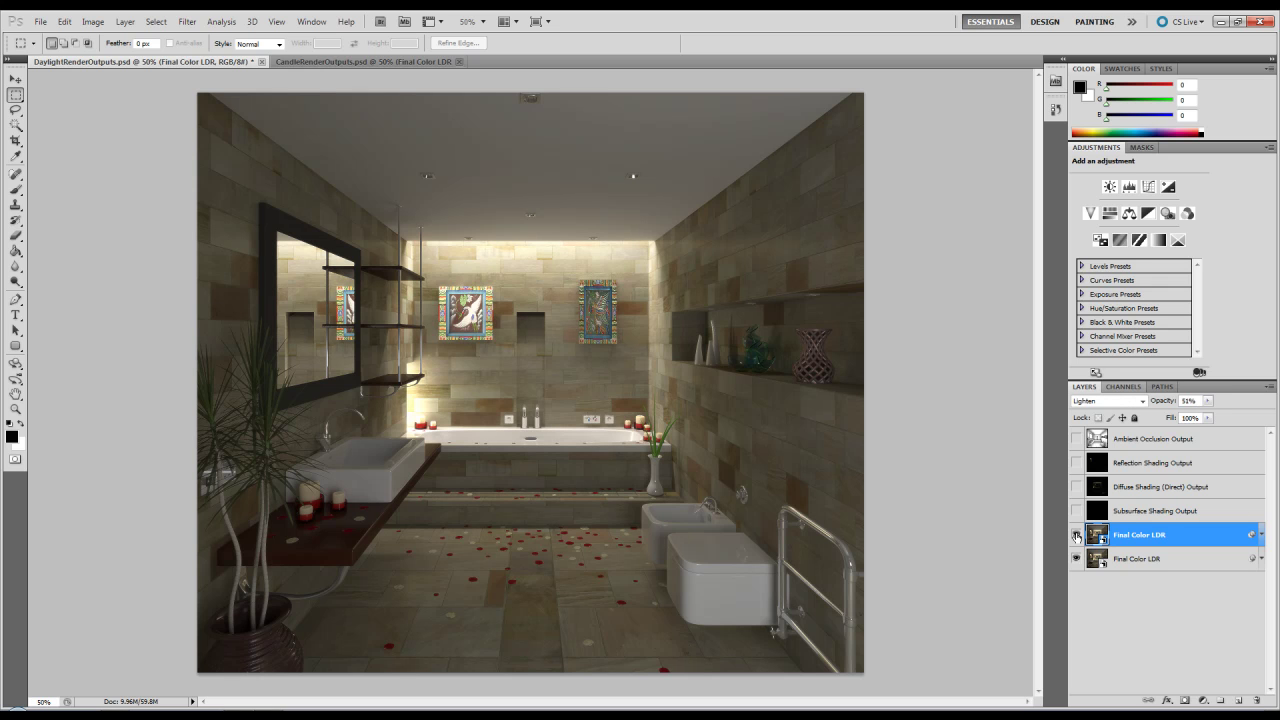
left_click(1208, 400)
left_click_drag(1207, 418, 1196, 422)
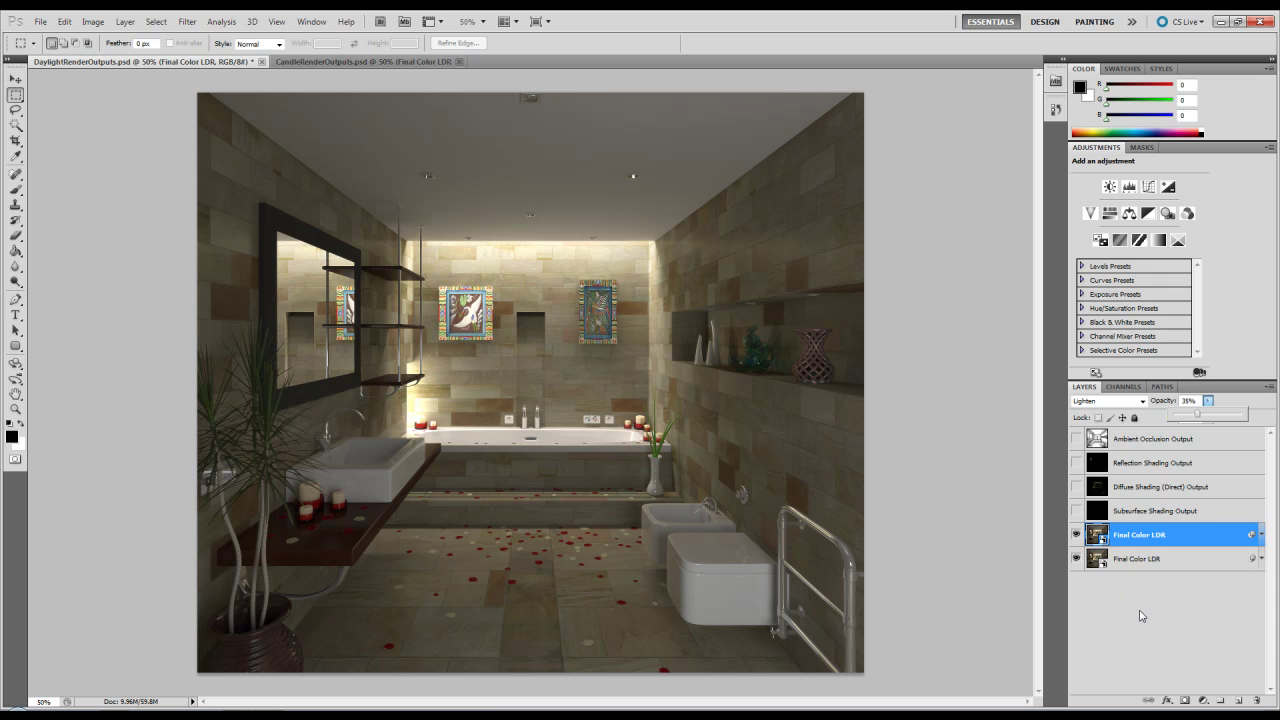
- Show the Subsurface Shading Output layer and set its blend mode to Screen
left_click(1152, 512)
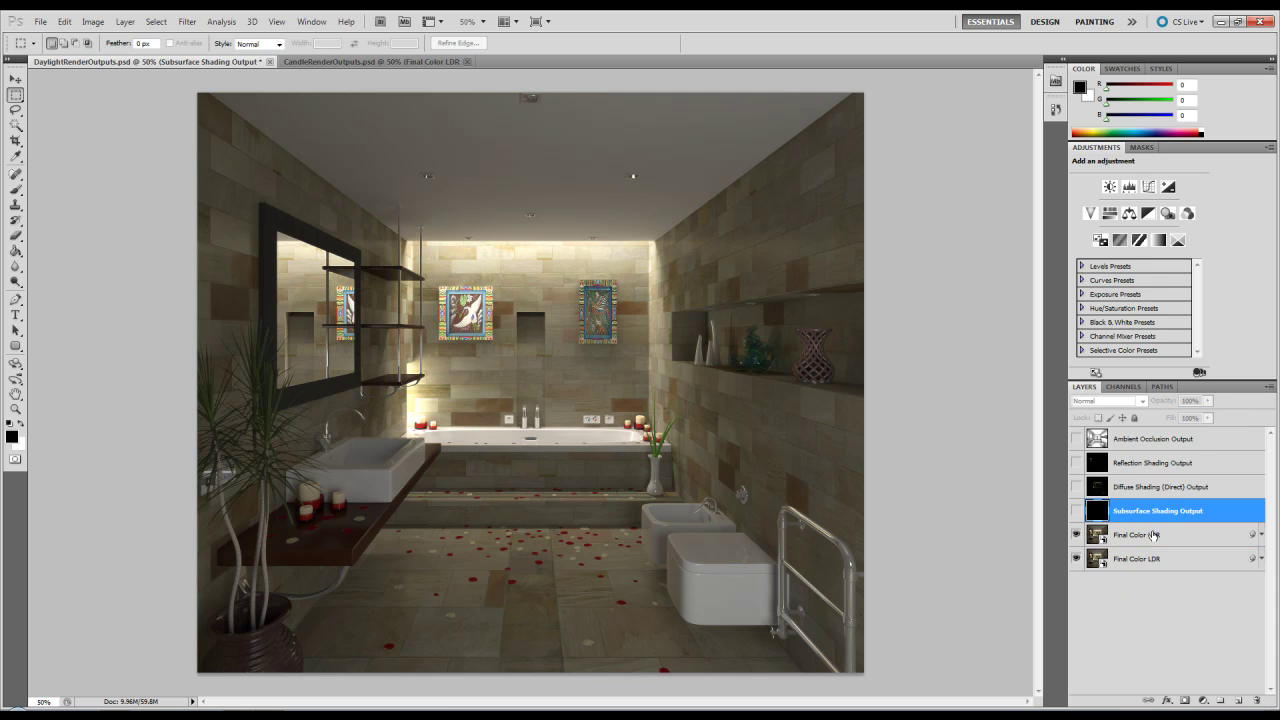
left_click(1077, 512)
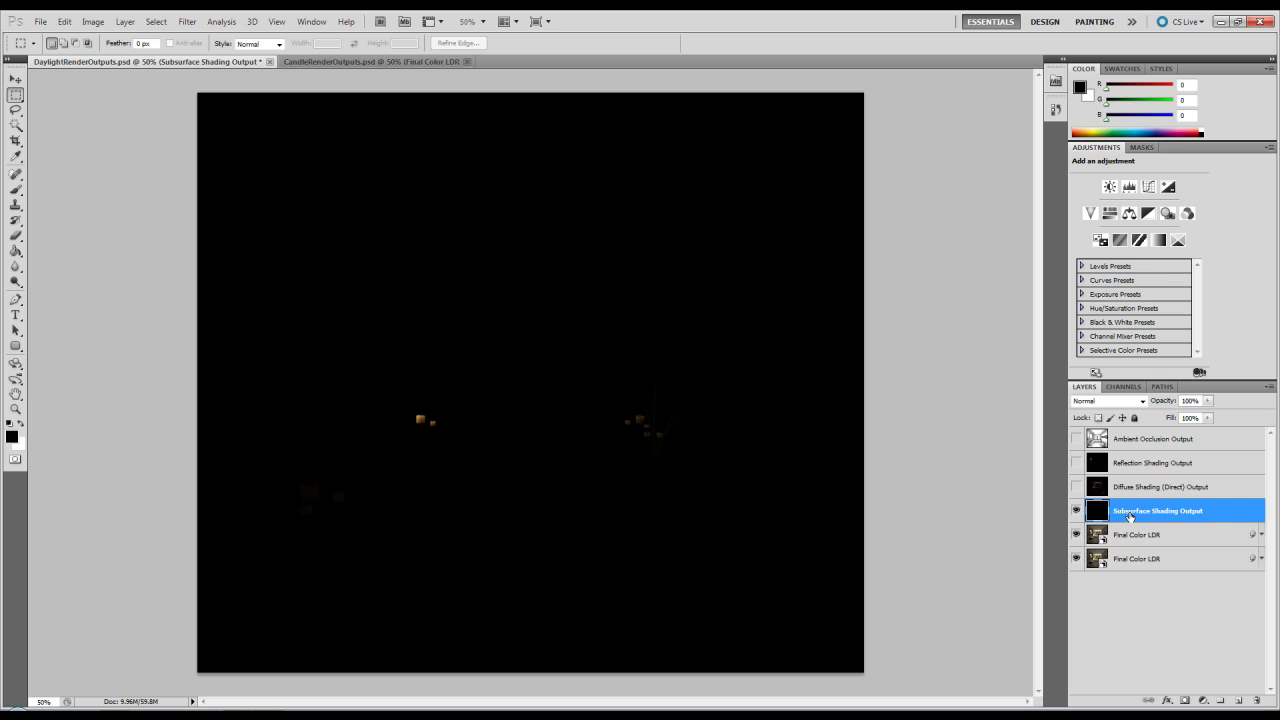
left_click(1142, 401)
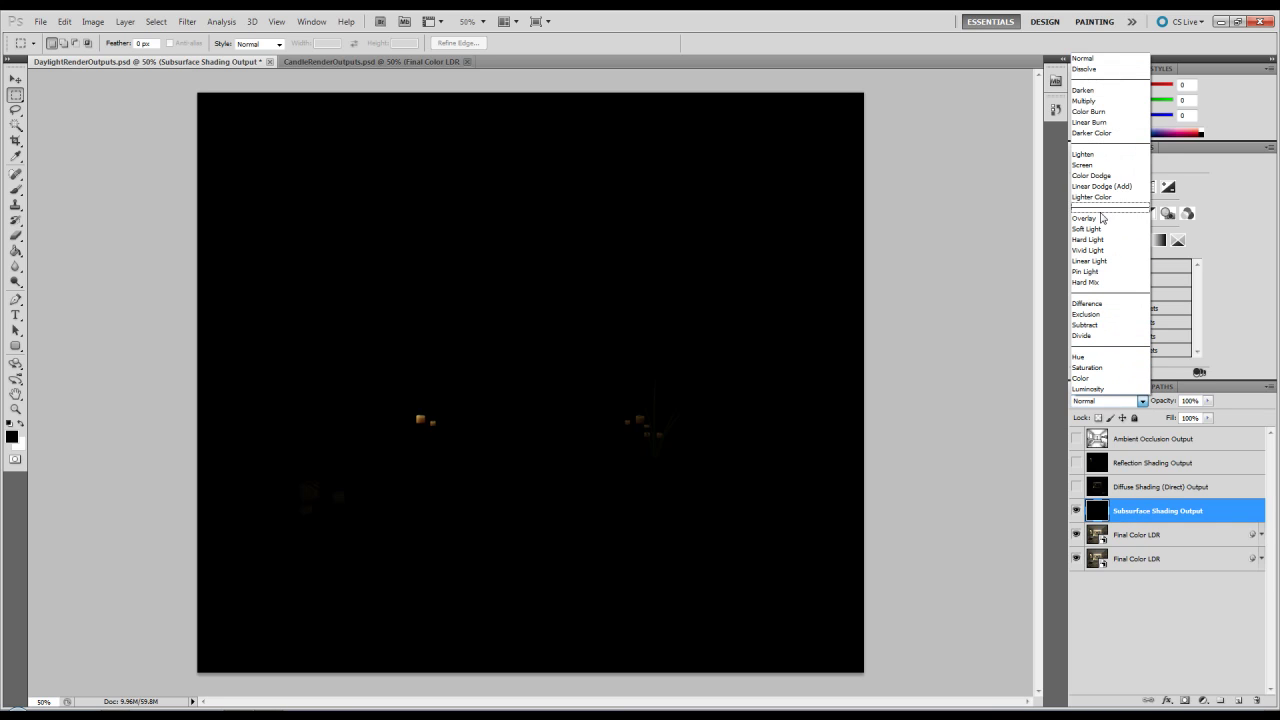
left_click(1084, 165)
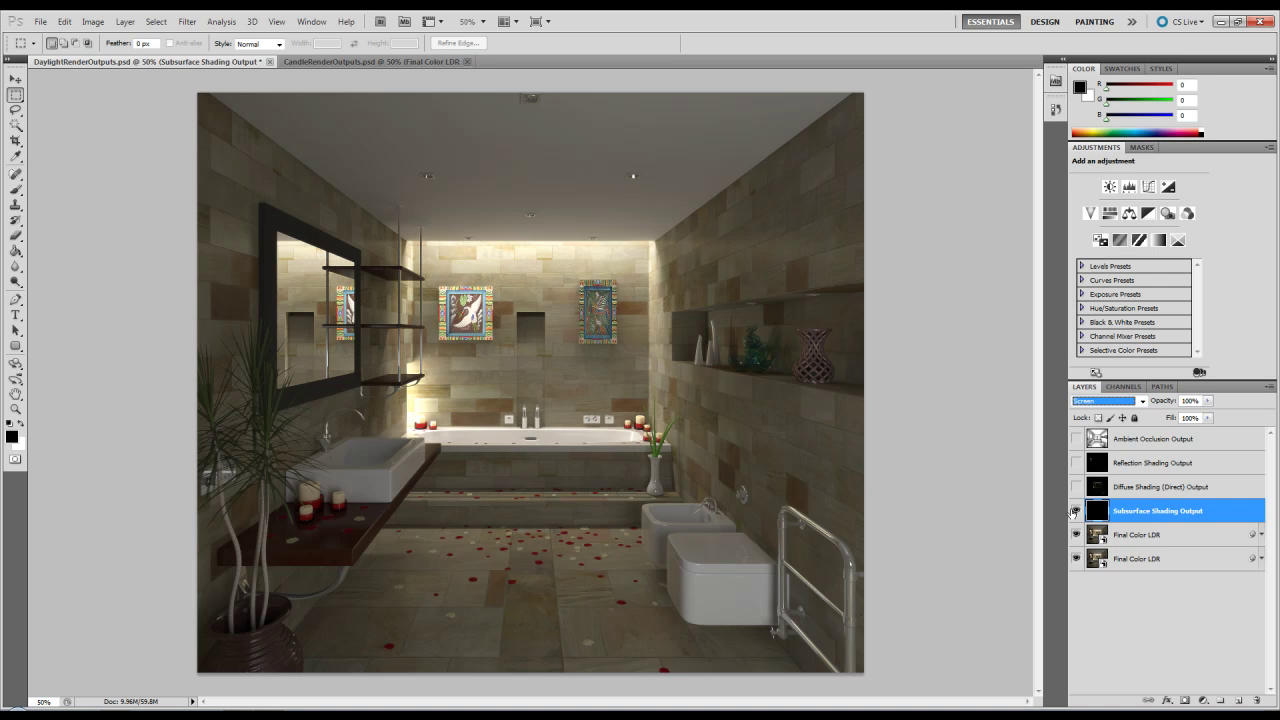
- Compare the candles with and without the Subsurface Shading Output layer, leaving the layer visible
left_click(1076, 511)
left_click(1076, 511)
left_click(1076, 511)
left_click(1076, 511)
left_click(1076, 511)
left_click(1076, 511)
left_click(1077, 511)
left_click(1077, 511)
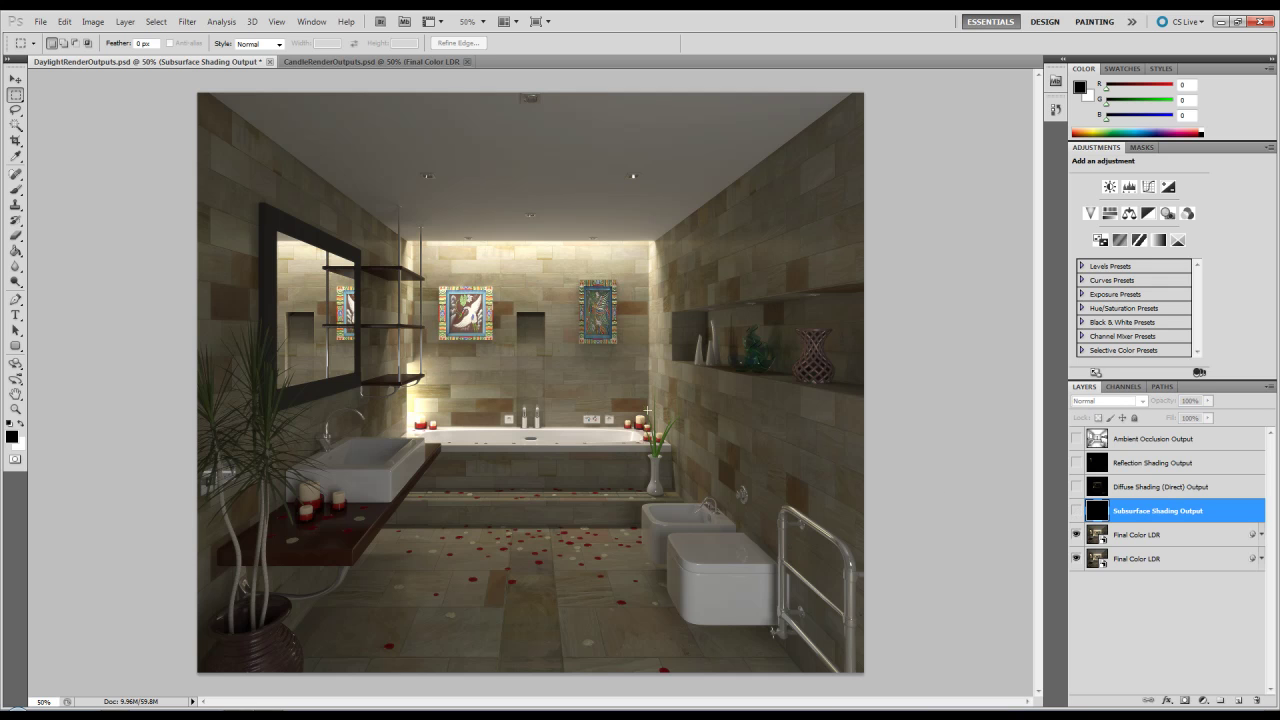
left_click(1076, 509)
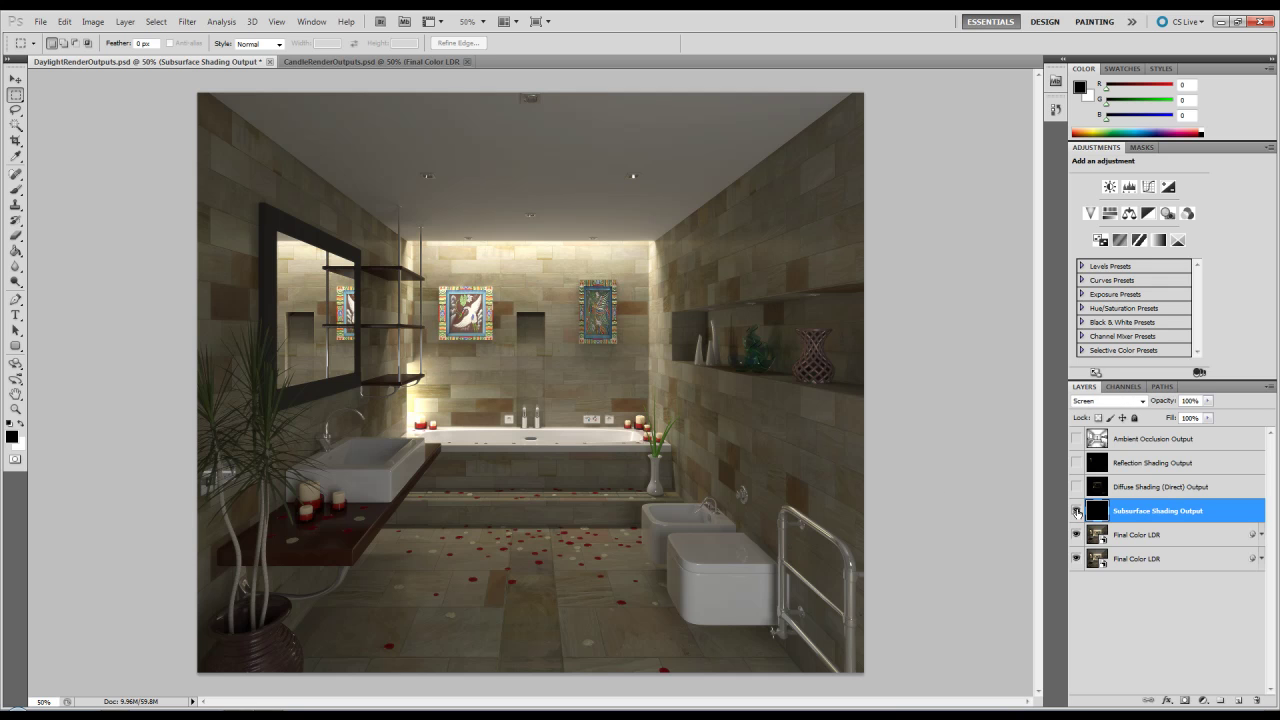
- Show the Diffuse Shading (Direct) Output layer and set its blend mode to Screen
left_click(1170, 487)
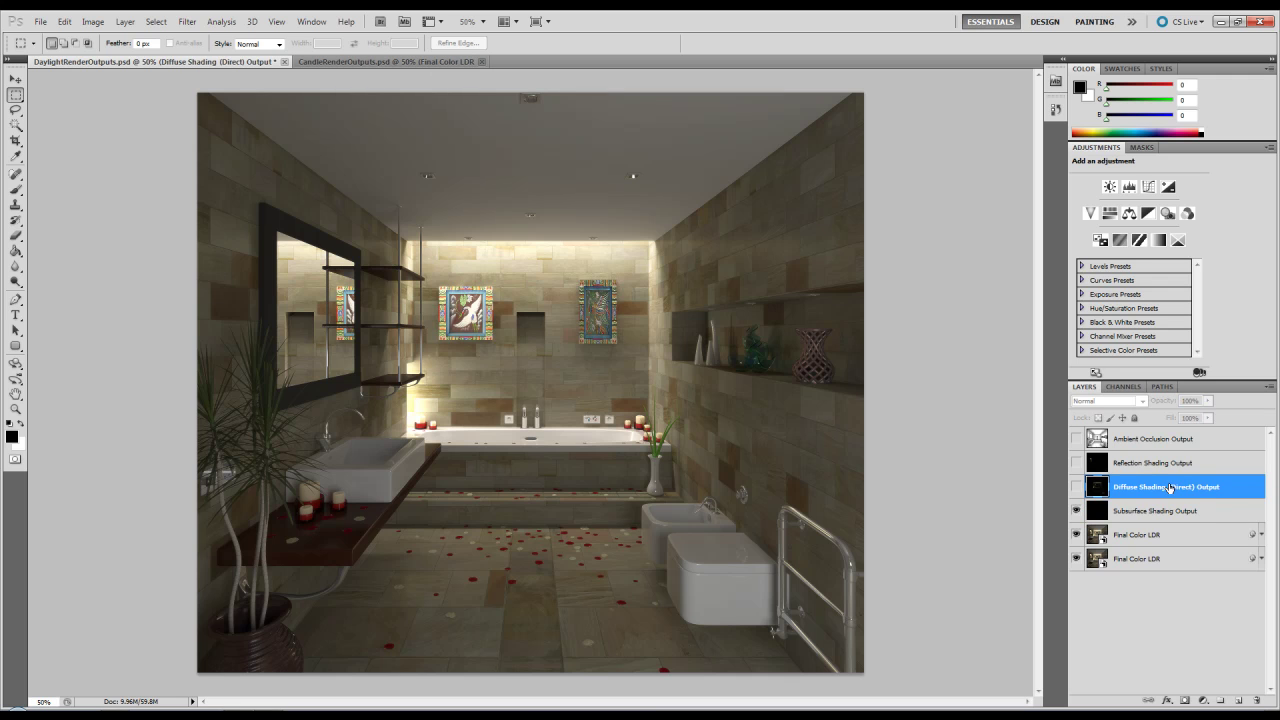
left_click(1077, 487)
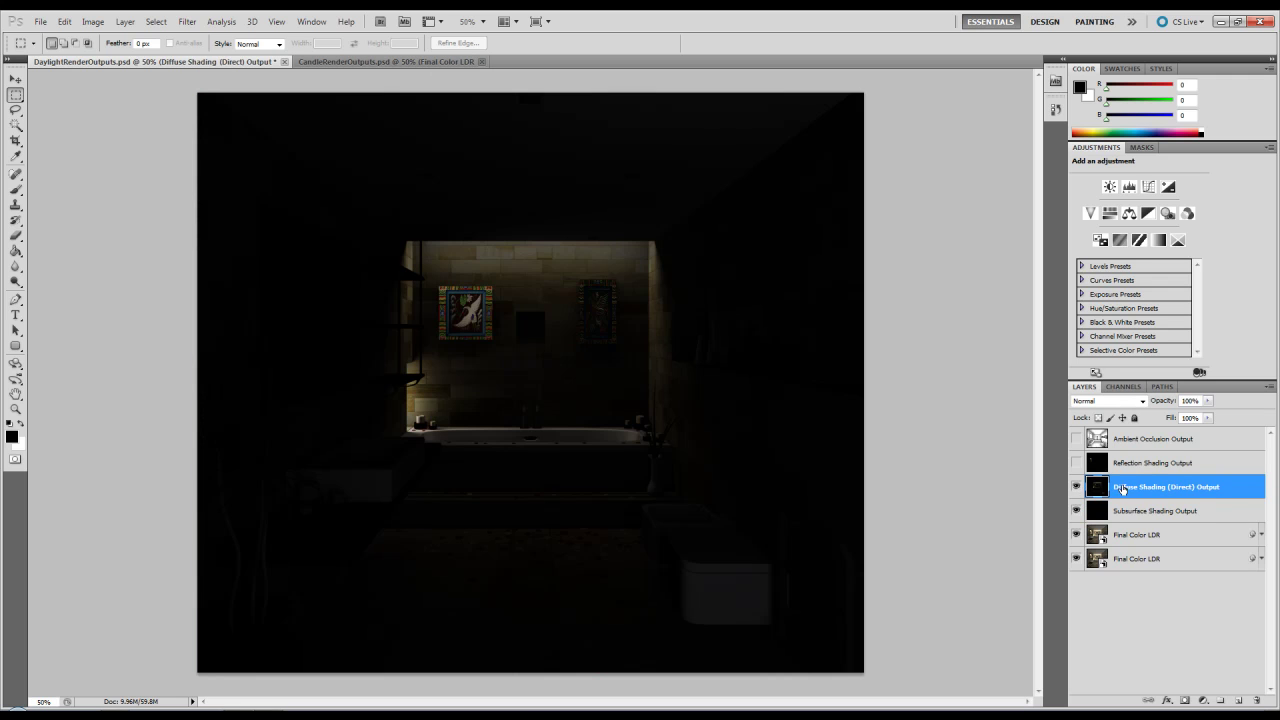
left_click(1110, 400)
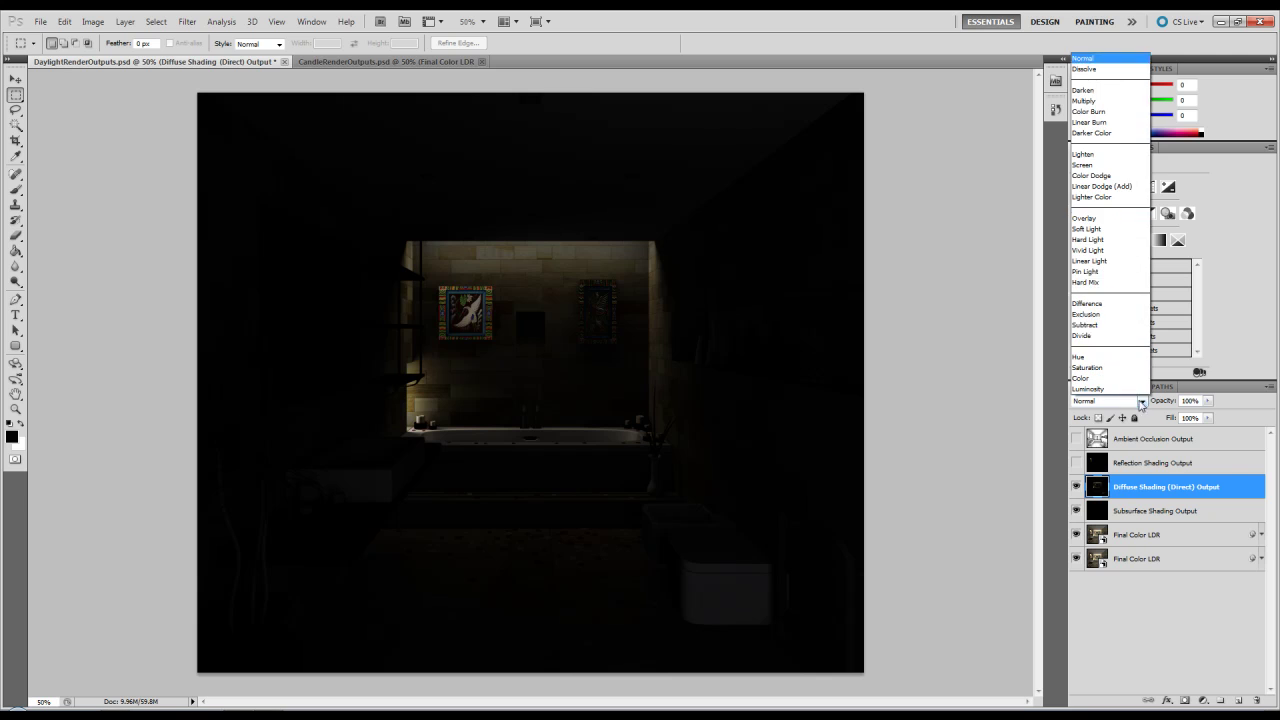
left_click(1090, 166)
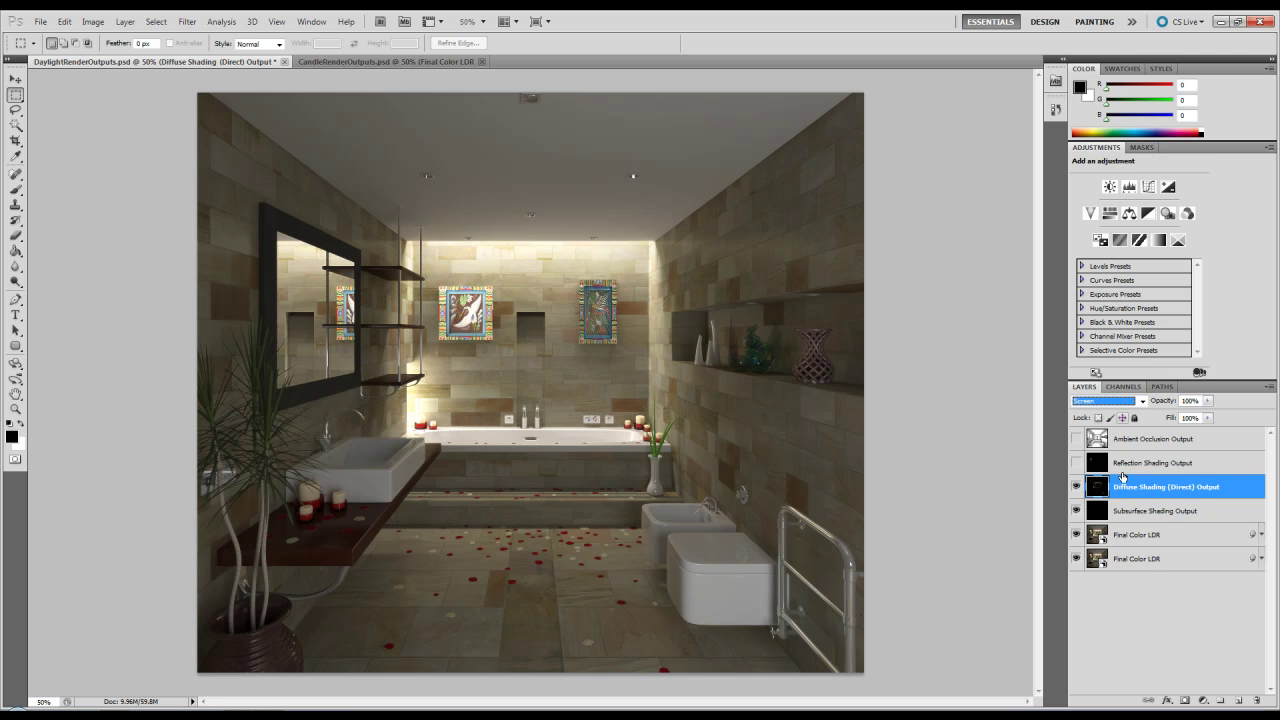
- Compare the image with and without the Diffuse Shading (Direct) Output layer, leaving the layer visible
left_click(1077, 487)
left_click(1077, 487)
left_click(1077, 487)
left_click(1077, 487)
left_click(1077, 487)
left_click(1077, 487)
left_click(1077, 487)
left_click(1077, 487)
left_click(1077, 487)
left_click(1077, 487)
left_click(1077, 487)
left_click(1077, 487)
left_click(1077, 487)
left_click(1077, 487)
- Show the Reflection Shading Output layer and set its blend mode to Screen
left_click(1148, 463)
left_click(1077, 463)
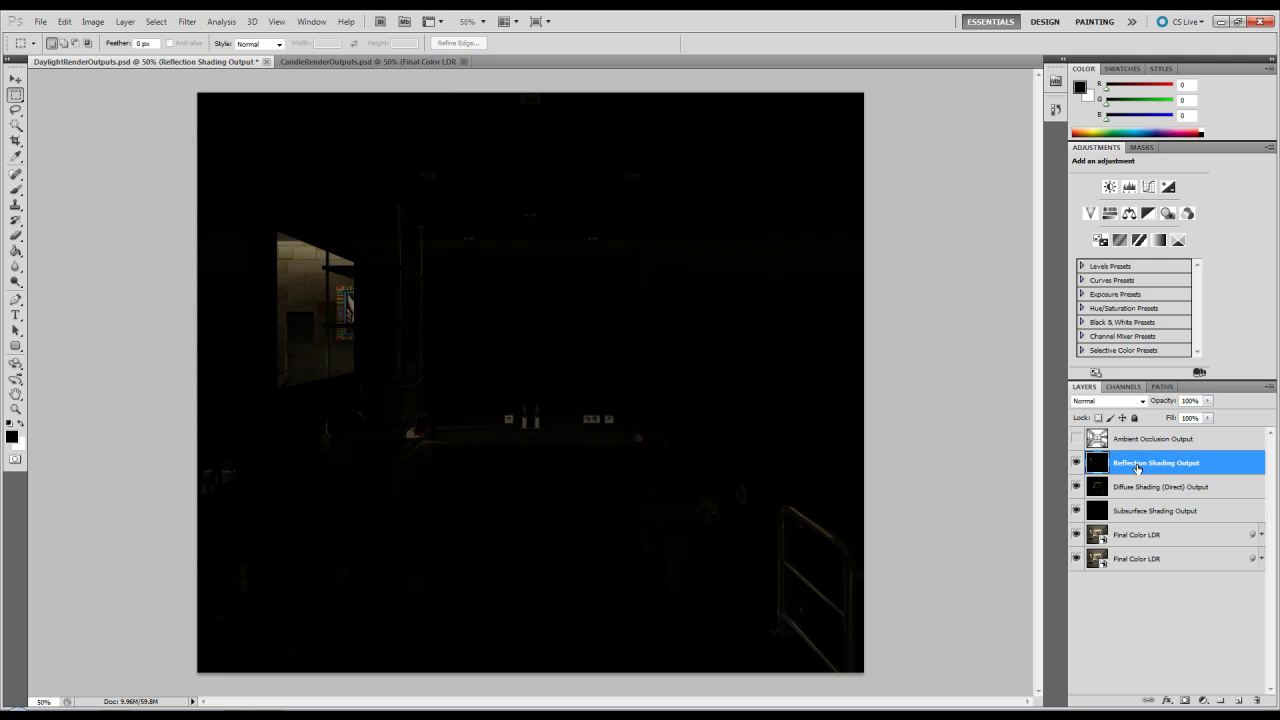
left_click(1145, 402)
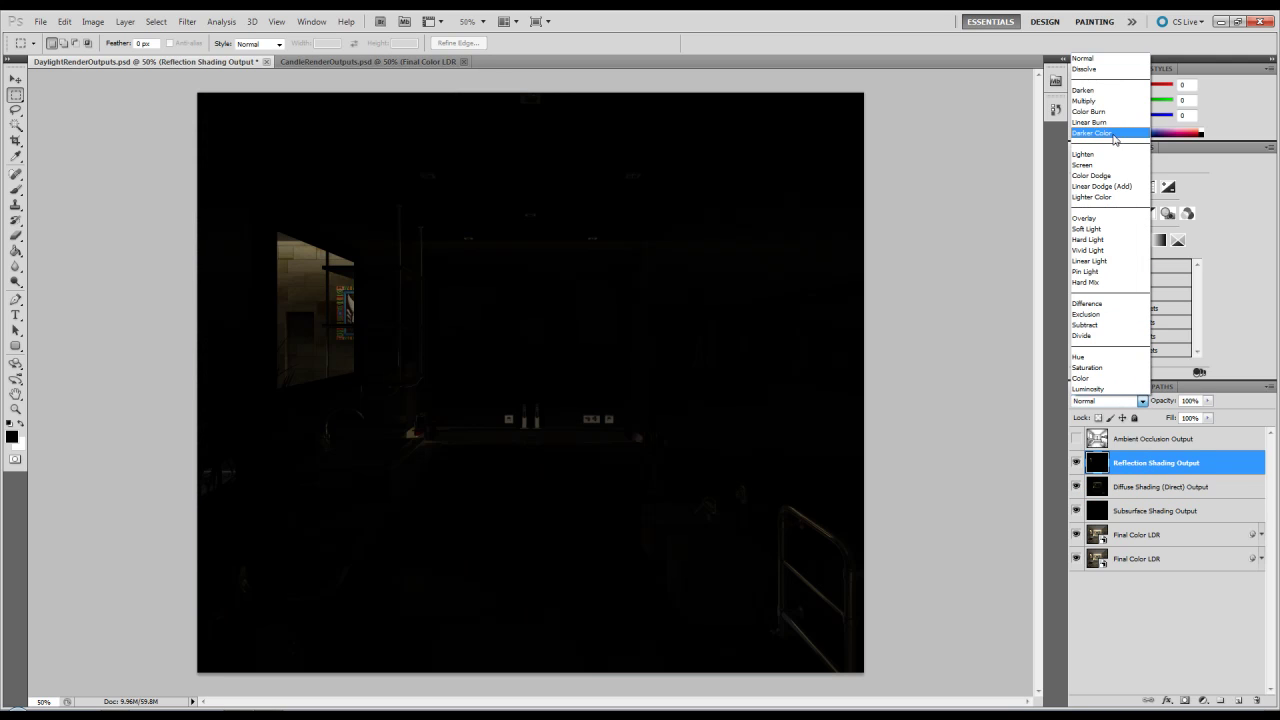
left_click(1098, 166)
- Compare the image with and without the Reflection Shading Output layer, leaving the layer visible
left_click(1077, 463)
left_click(1077, 463)
left_click(1077, 463)
left_click(1077, 463)
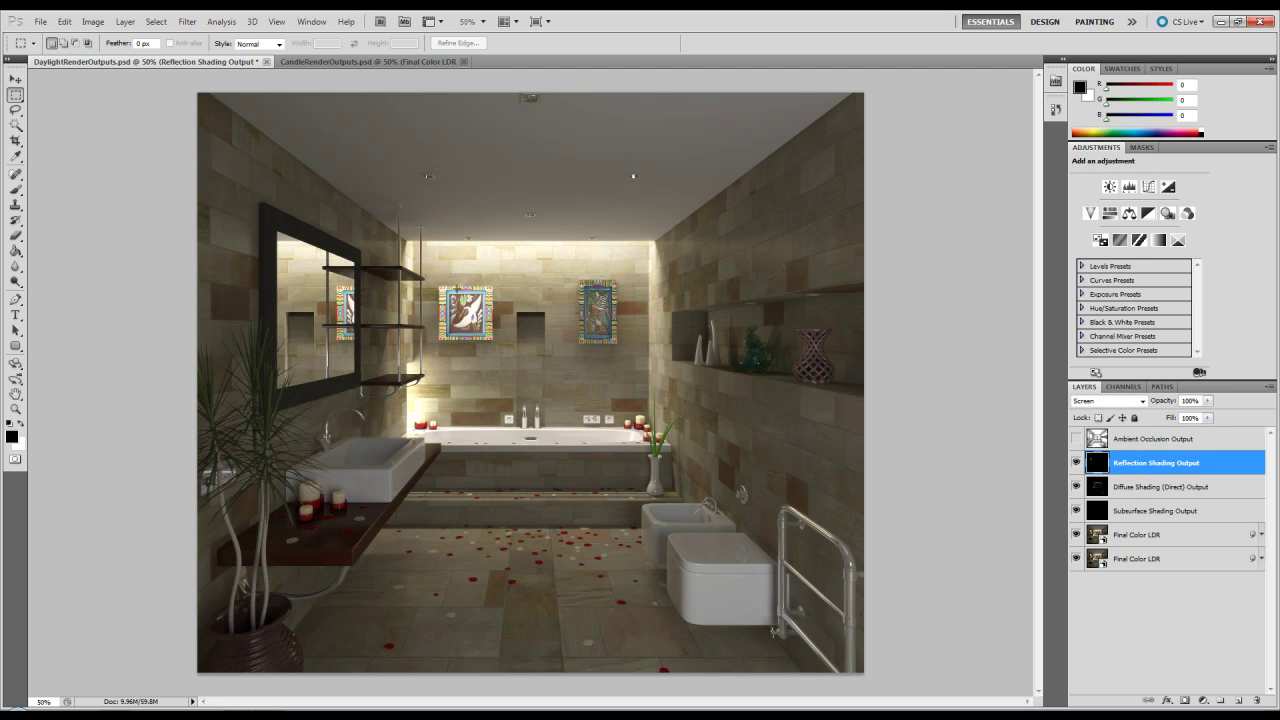
left_click(1077, 463)
left_click(1077, 463)
left_click(1077, 463)
left_click(1077, 463)
- Show the Ambient Occlusion Output layer and apply a Gaussian Blur with a radius of 2 pixels to it
left_click(1150, 442)
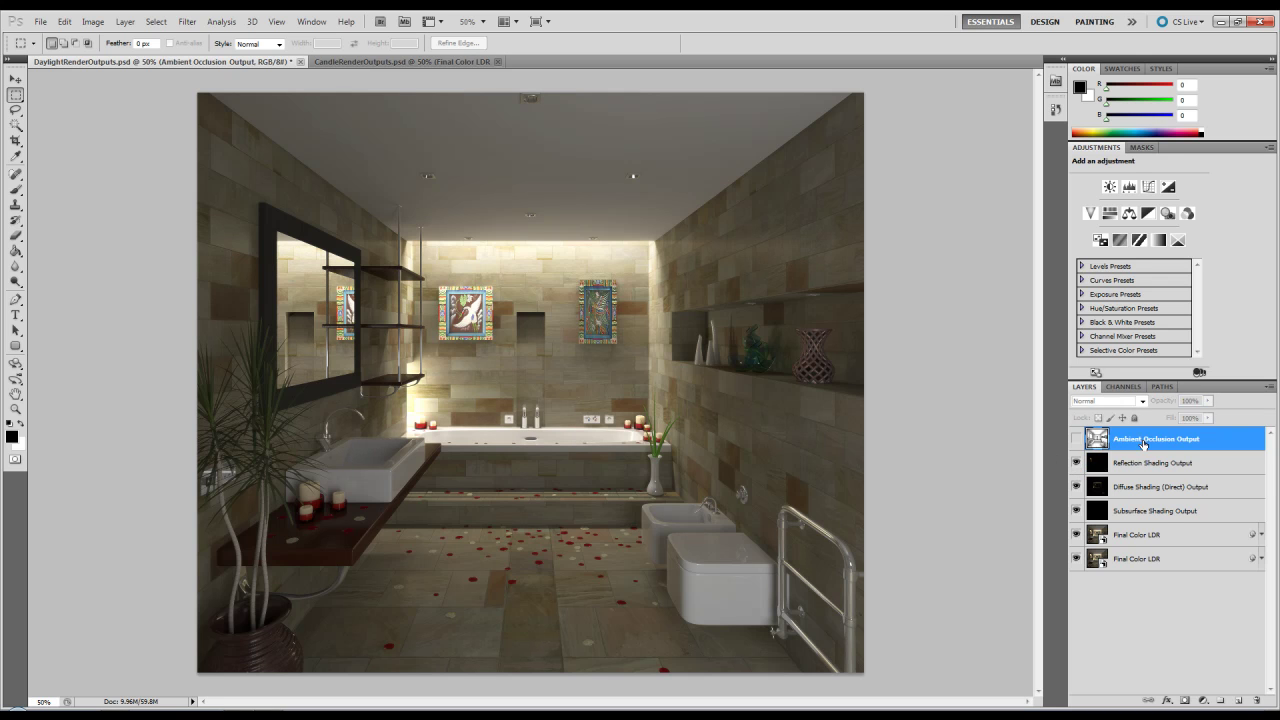
left_click(1076, 442)
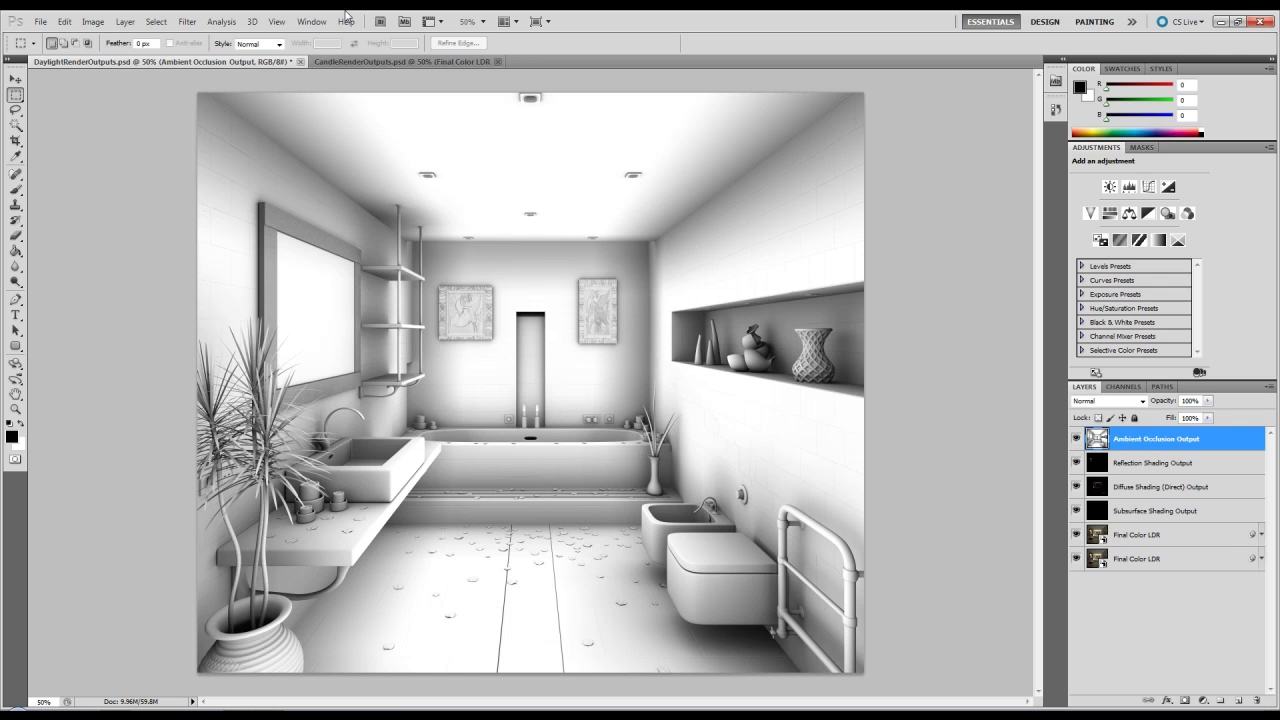
left_click(187, 21)
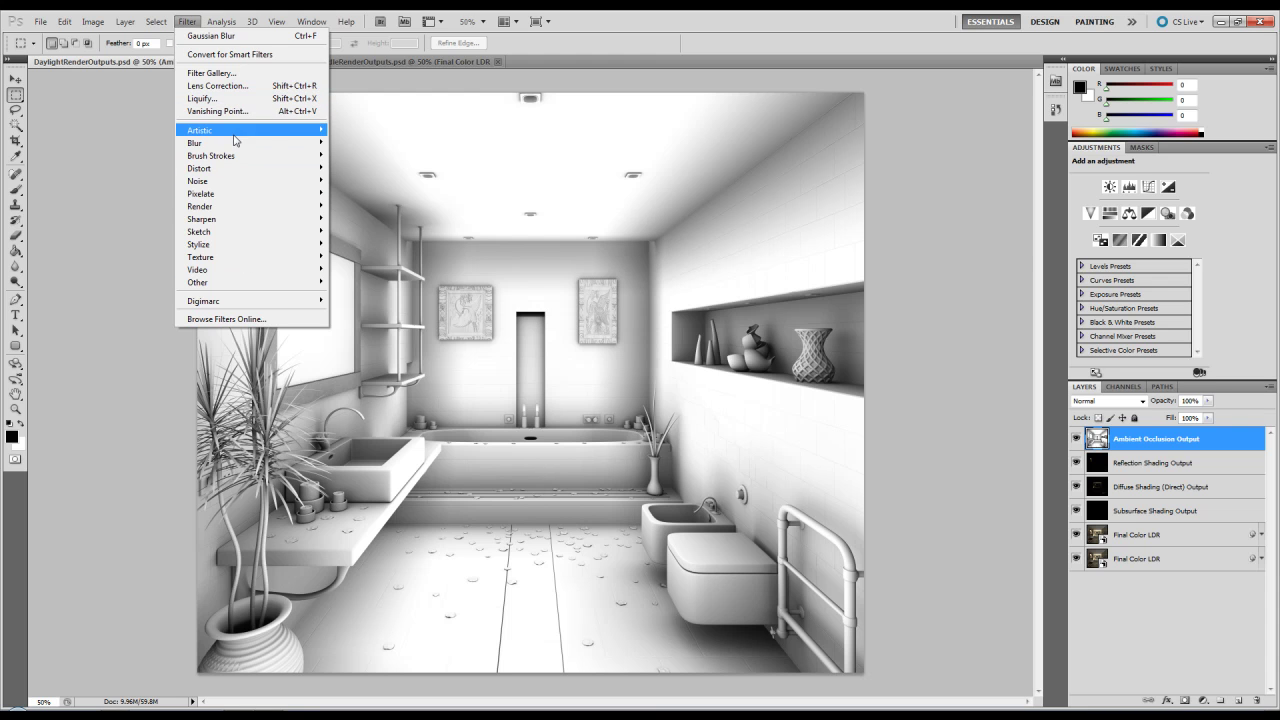
mouse_move(300, 143)
left_click(364, 193)
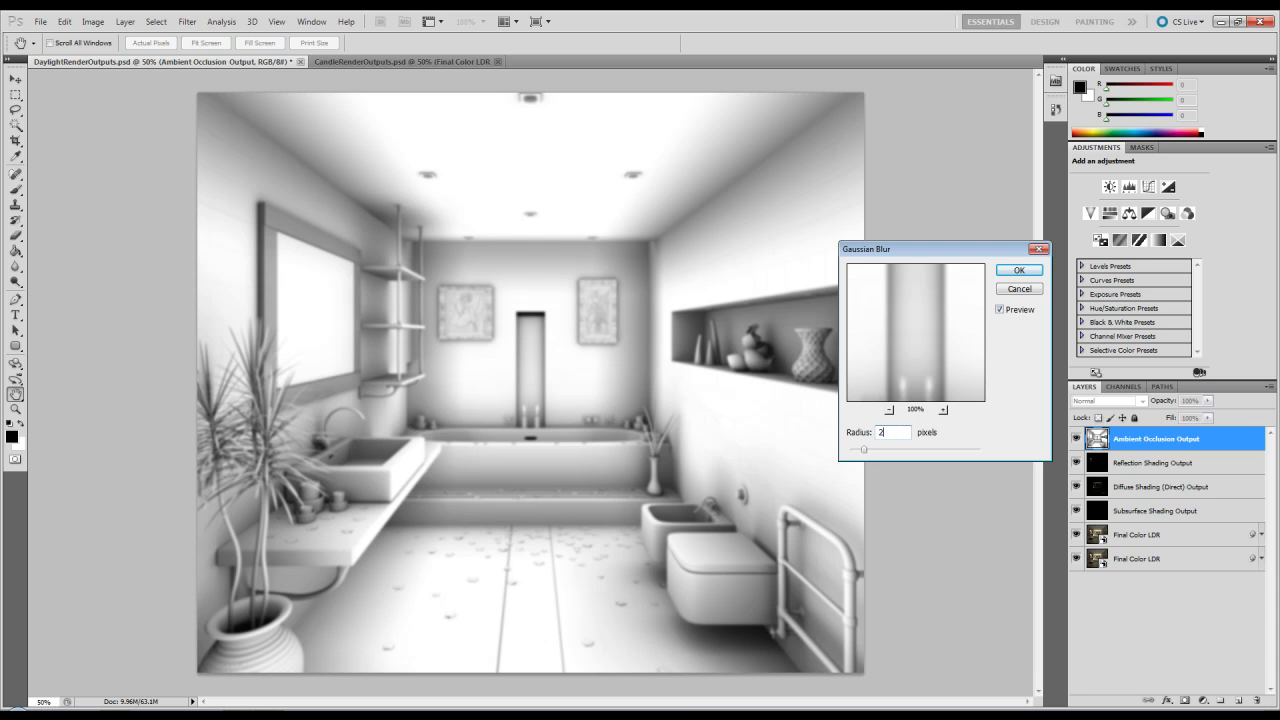
left_click(1028, 272)
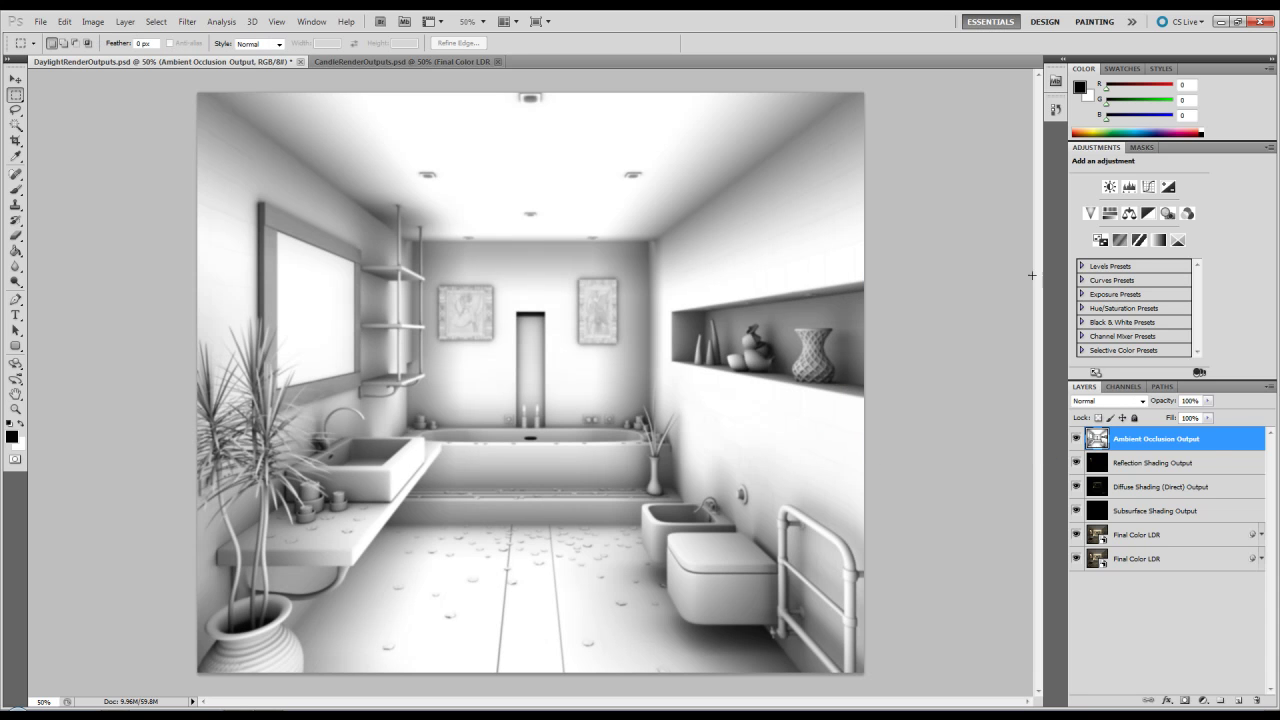
- Set the Ambient Occlusion Output layer's blend mode to Overlay and check the image with and without it
left_click(1142, 400)
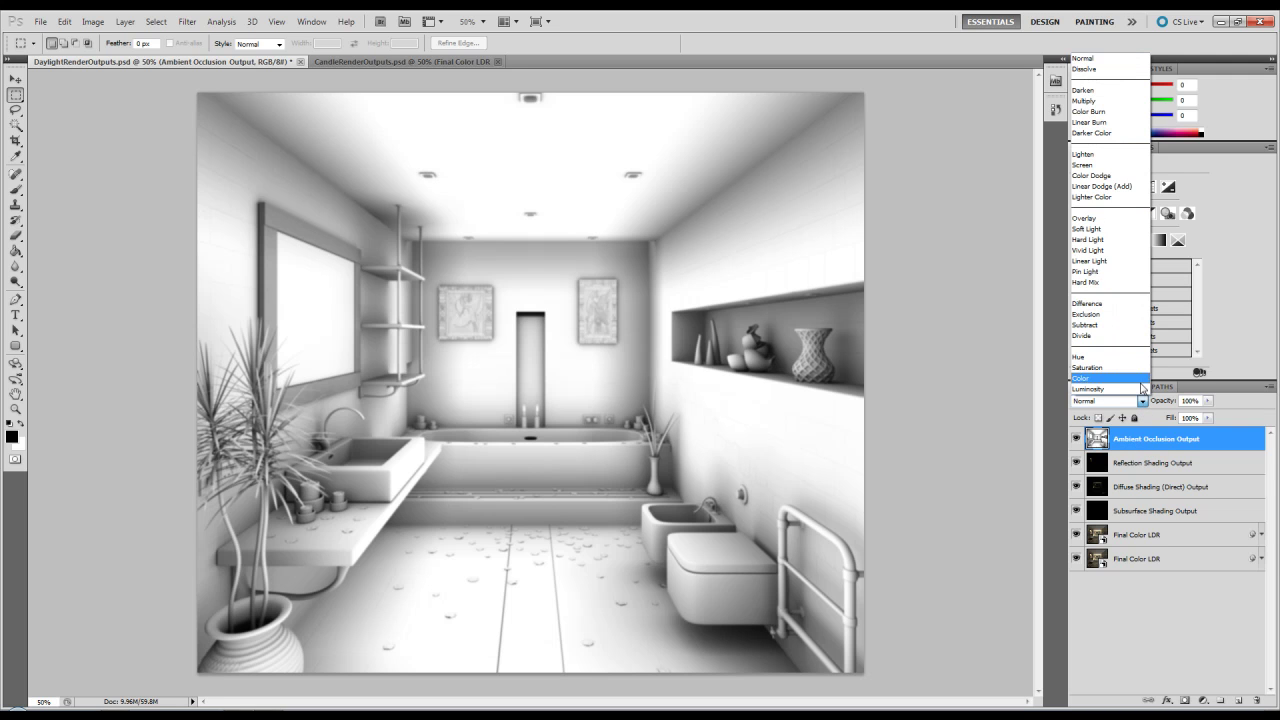
left_click(1099, 219)
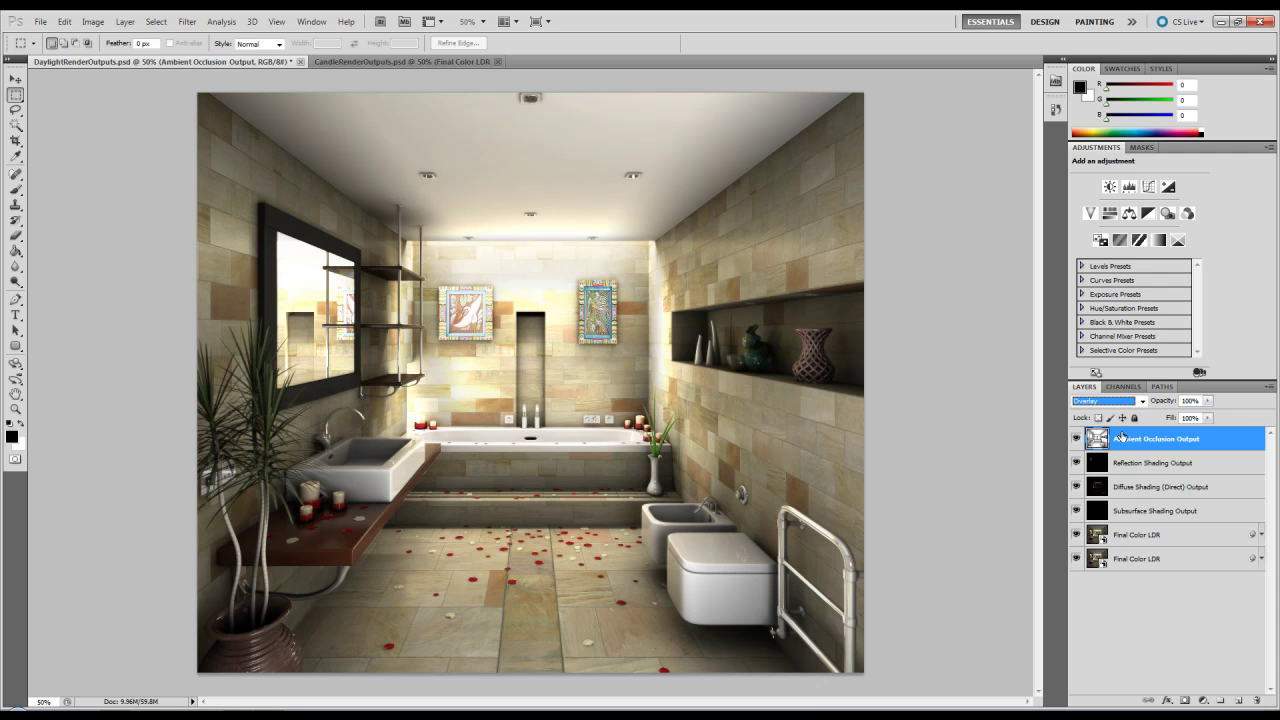
left_click(1077, 440)
left_click(1077, 440)
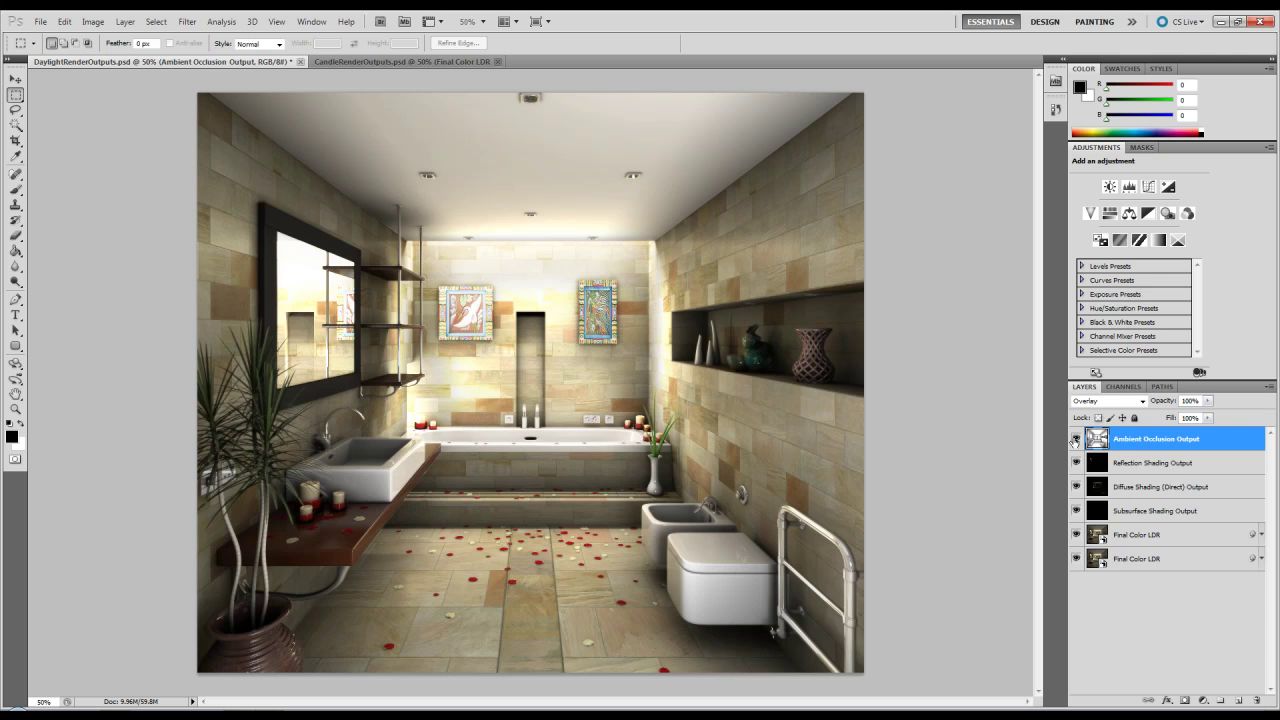
- Examine the room's brightness and contact shadows with and without the Ambient Occlusion Output layer, leaving the layer visible
left_click(1076, 440)
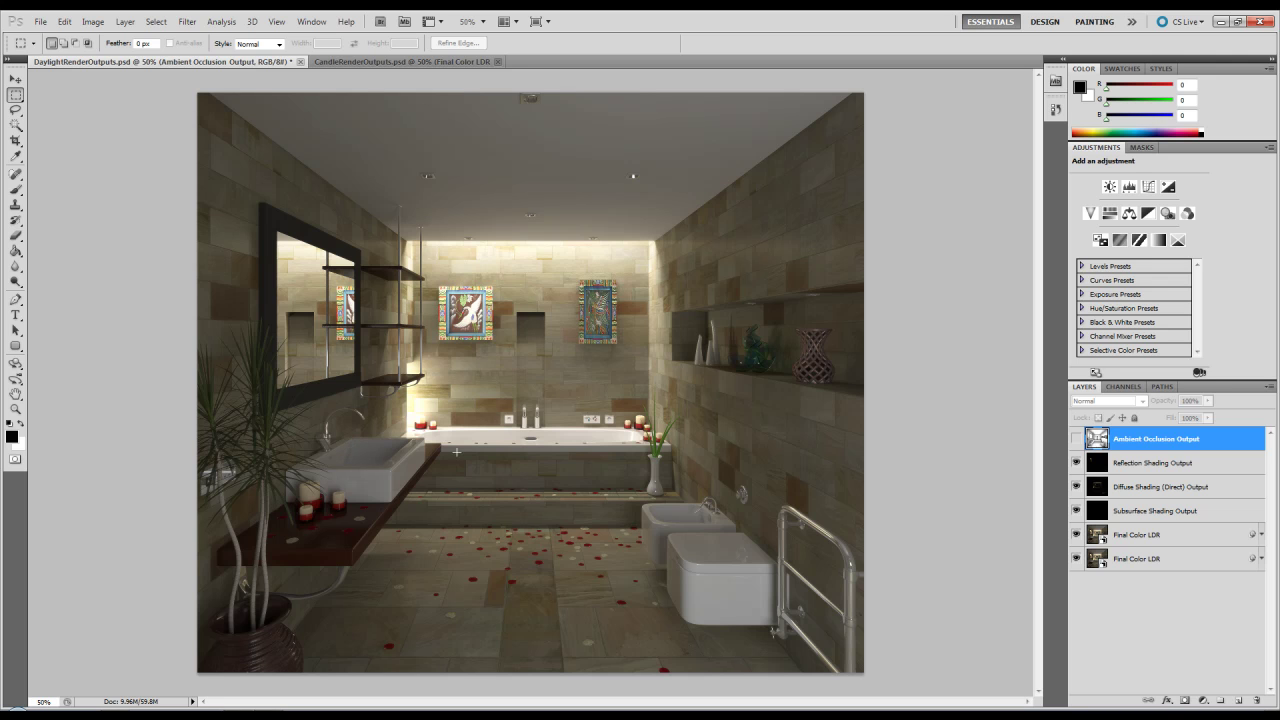
left_click(1076, 440)
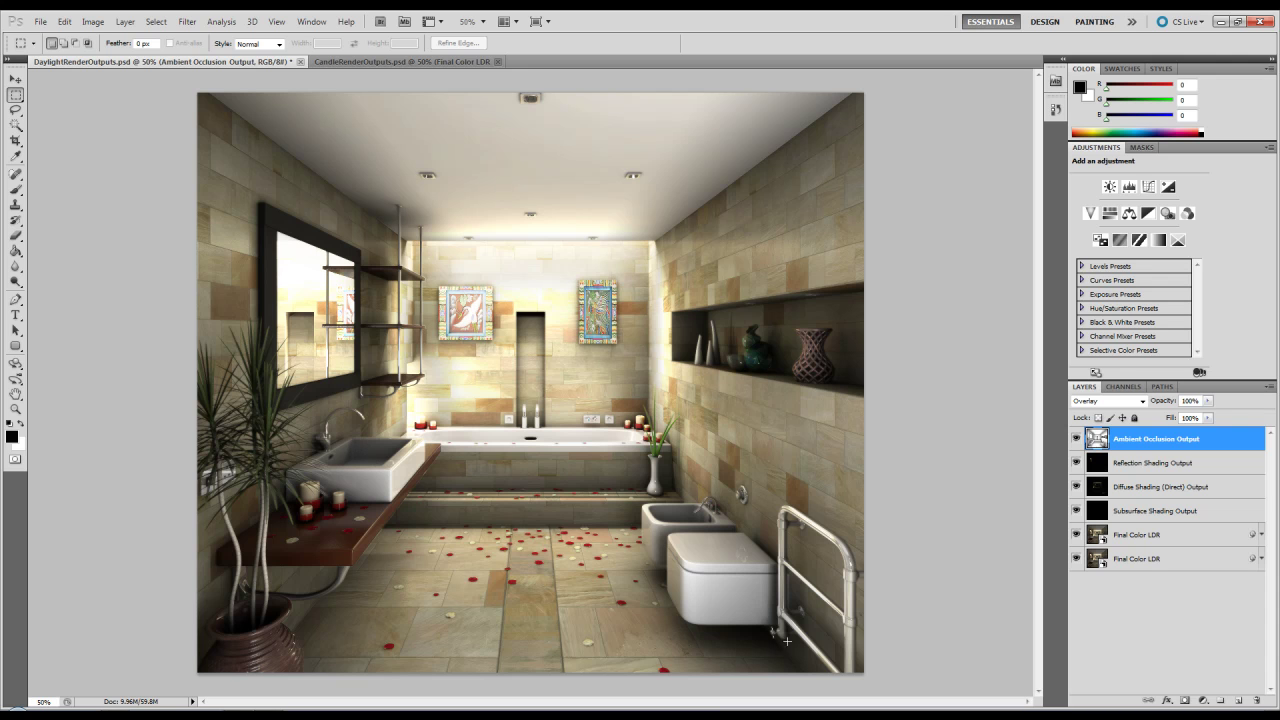
left_click(1076, 440)
left_click(1076, 440)
left_click(1076, 440)
left_click(1076, 440)
left_click(1076, 440)
left_click(1076, 440)
left_click(1076, 440)
left_click(1076, 440)
left_click(1076, 440)
left_click(1076, 440)
left_click(1076, 440)
left_click(1076, 440)
- Lower the Ambient Occlusion Output layer's opacity to 50%
left_click(1208, 401)
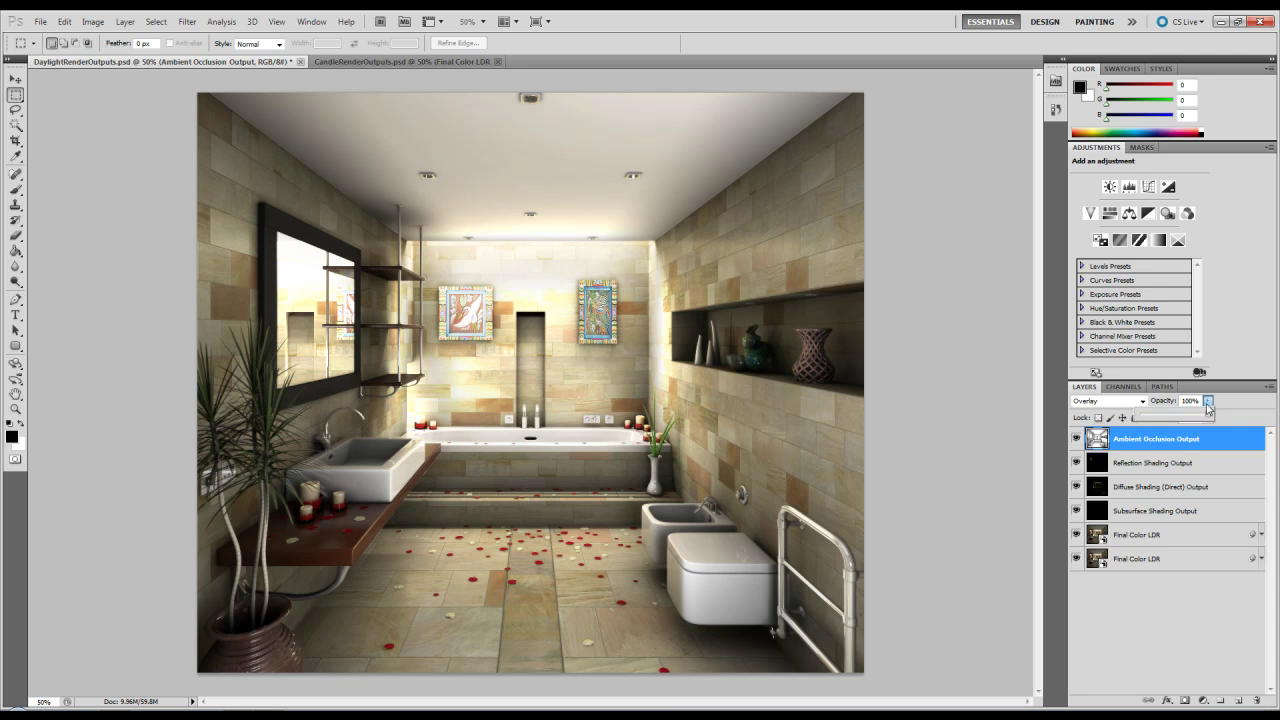
left_click_drag(1210, 418, 1174, 418)
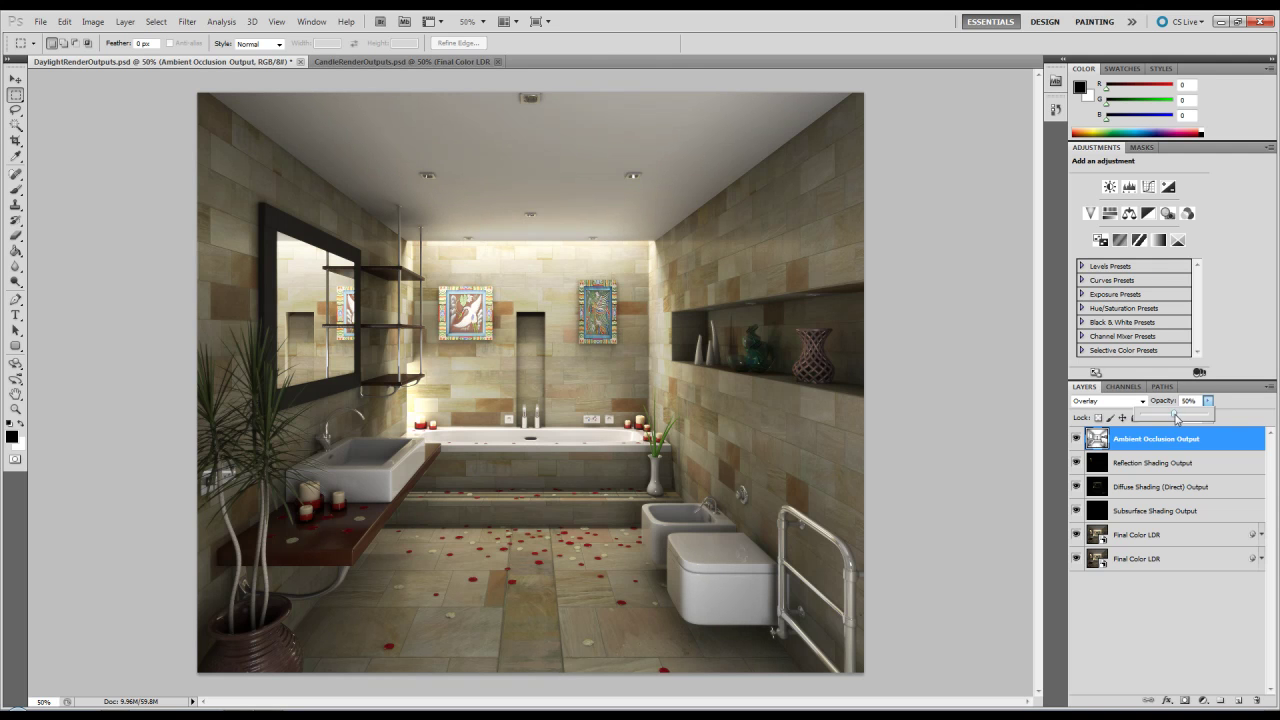
- Compare the bathroom image repeatedly with and without the Ambient Occlusion Output layer, leaving the layer visible
left_click(1121, 648)
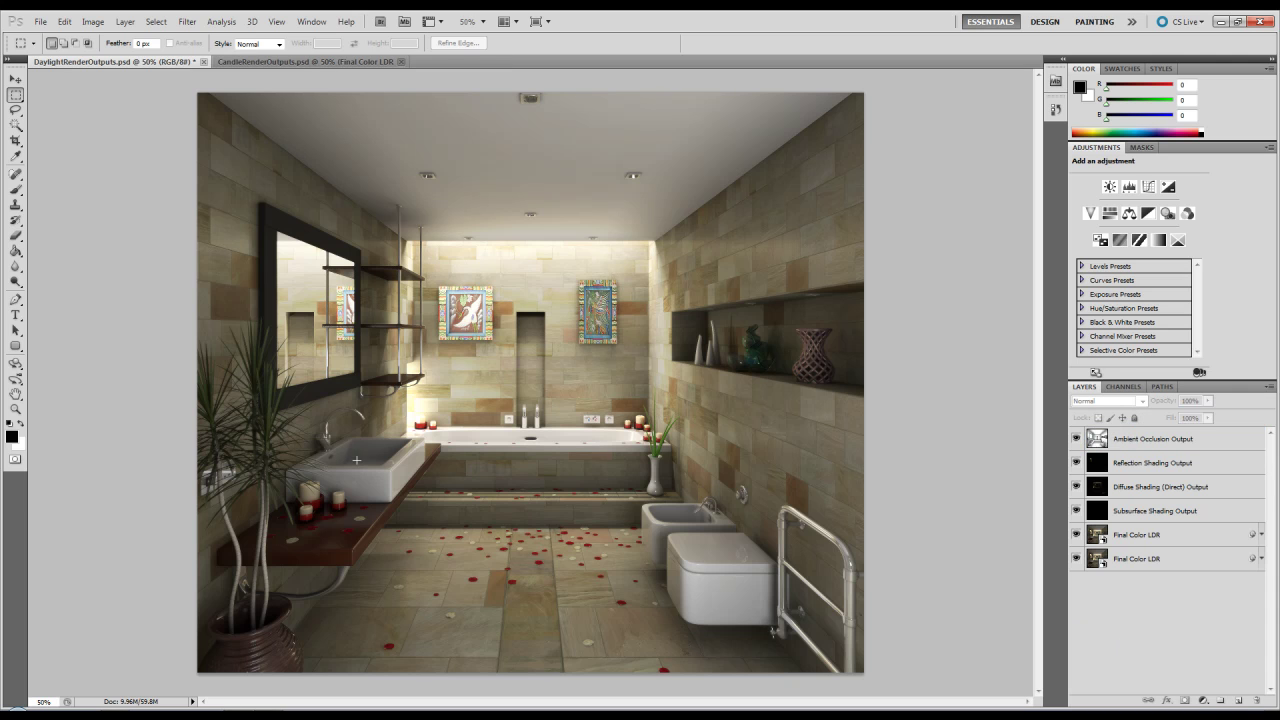
left_click(1076, 438)
left_click(1076, 438)
left_click(1076, 438)
left_click(1076, 438)
left_click(1076, 438)
left_click(1076, 438)
left_click(1076, 438)
left_click(1076, 438)
left_click(1076, 438)
left_click(1076, 438)
left_click(1076, 438)
left_click(1076, 438)
left_click(1076, 438)
left_click(1076, 438)
left_click(1076, 438)
left_click(1076, 438)
left_click(1076, 438)
left_click(1076, 438)
left_click(1076, 438)
left_click(1076, 438)
left_click(1076, 438)
left_click(1076, 438)
left_click(1076, 438)
left_click(1076, 438)
left_click(1076, 438)
left_click(1076, 438)
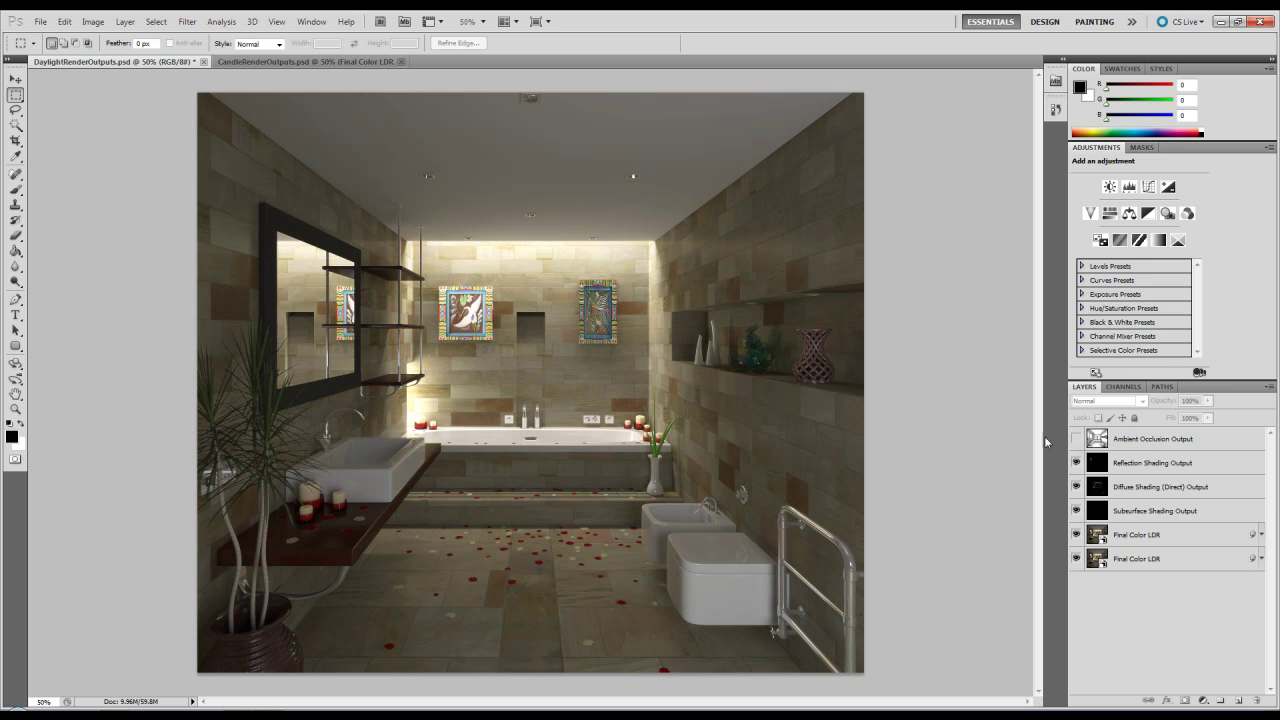
left_click(1076, 438)
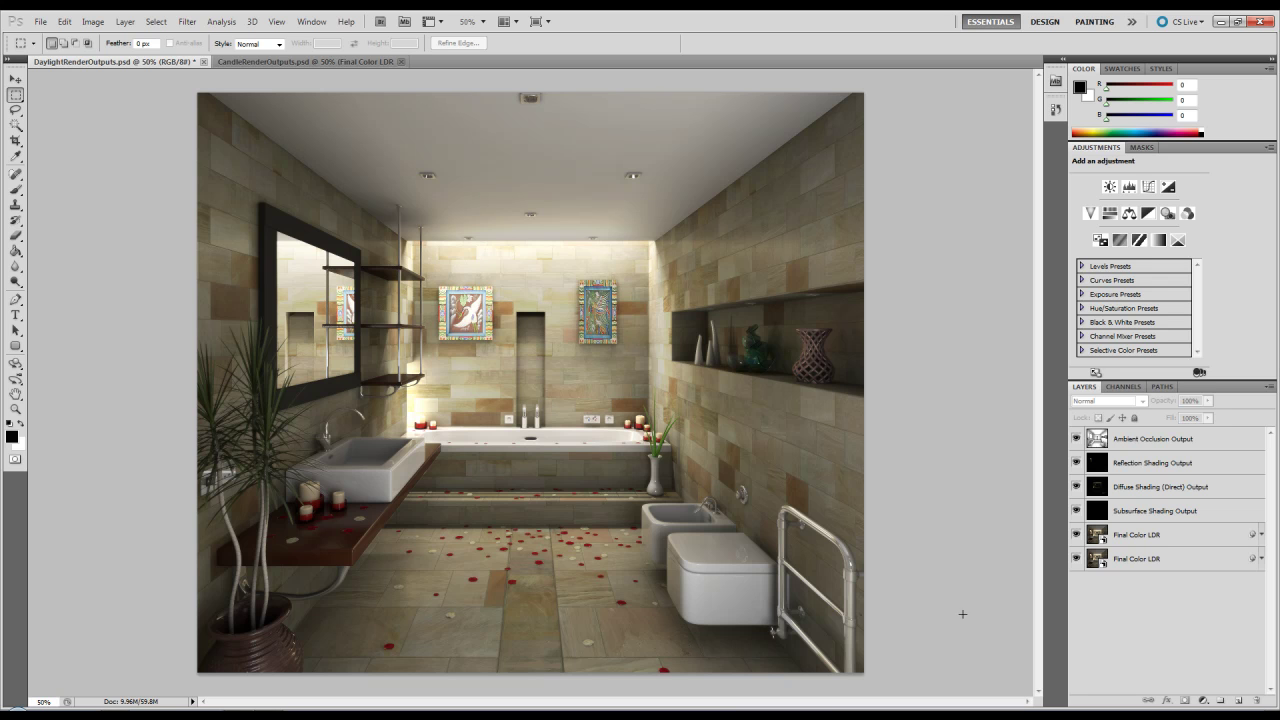
- Rasterize the bottom Final Color LDR smart object layer
left_click(1148, 561)
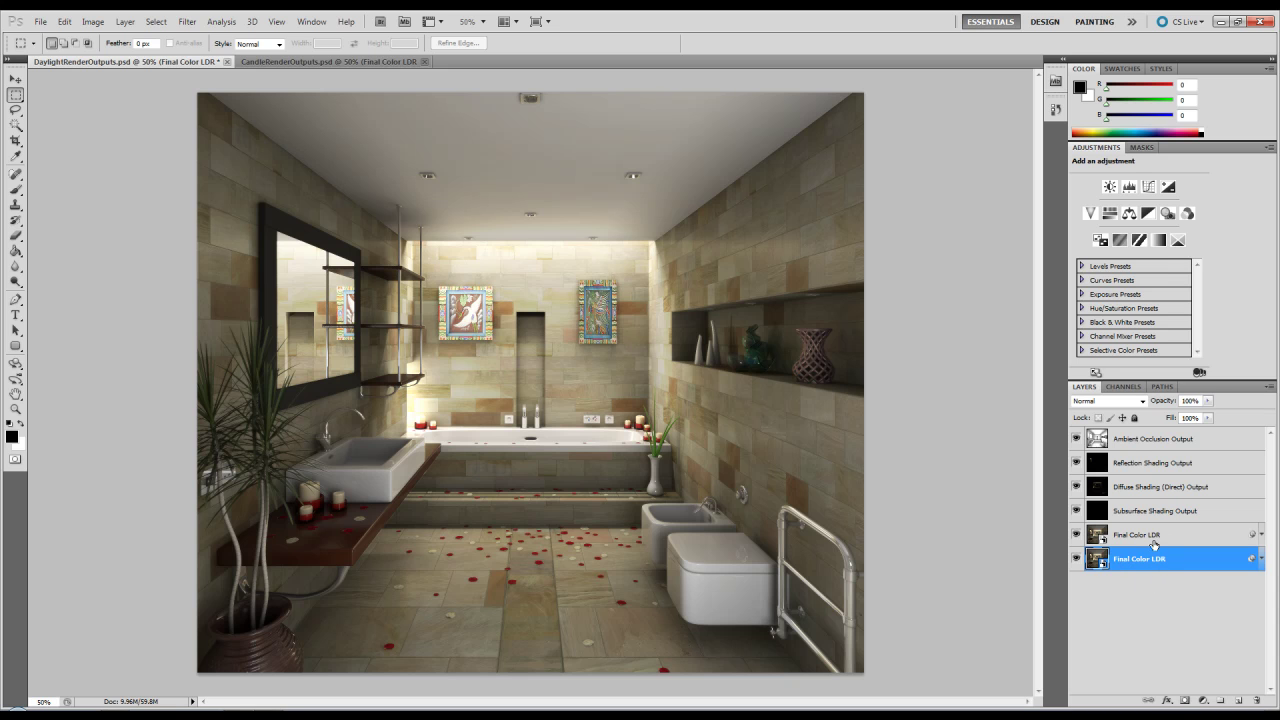
right_click(1150, 558)
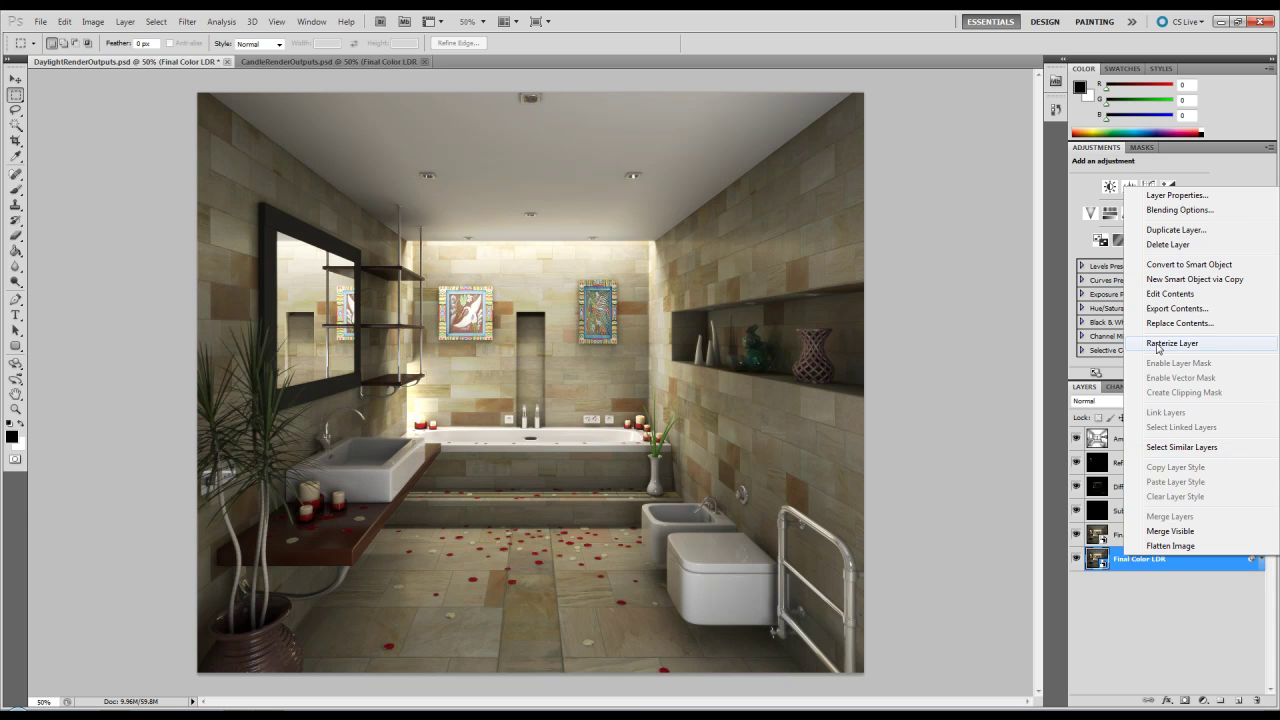
left_click(1170, 343)
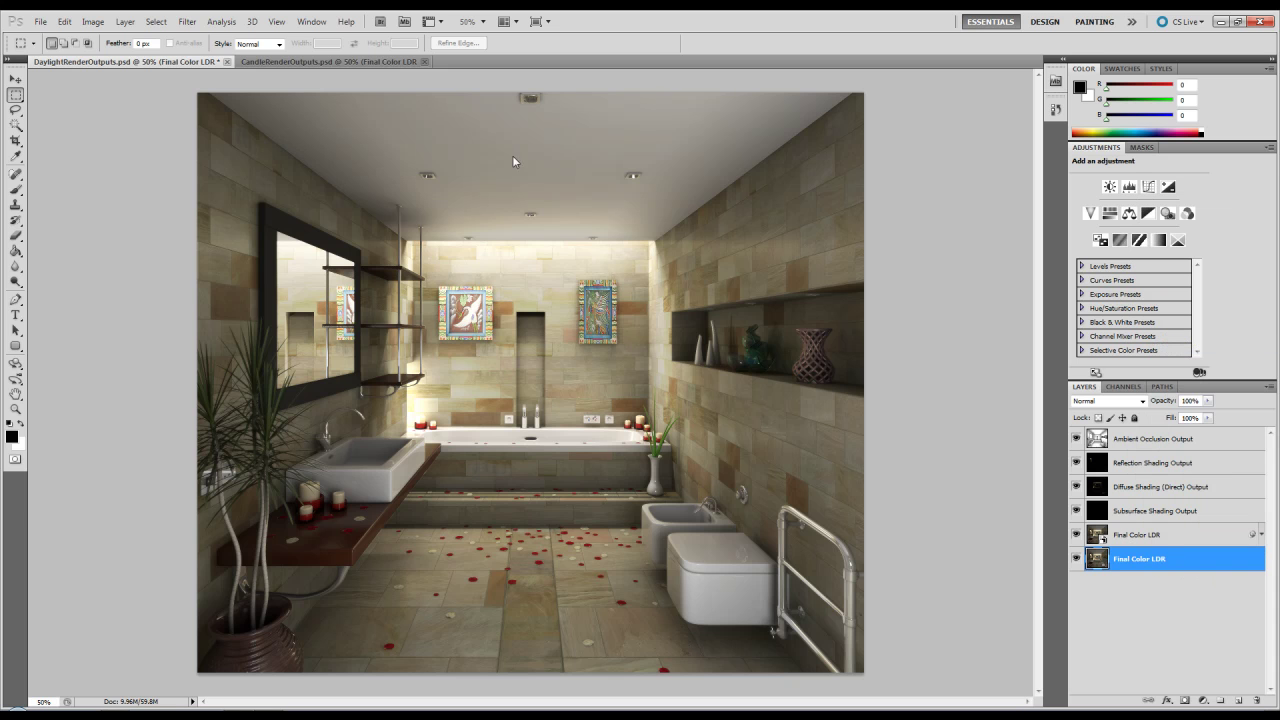
- Start a Lens Blur on the bottom Final Color LDR layer with Depth as the depth map source and focus on the bathtub faucet
left_click(187, 21)
mouse_move(207, 146)
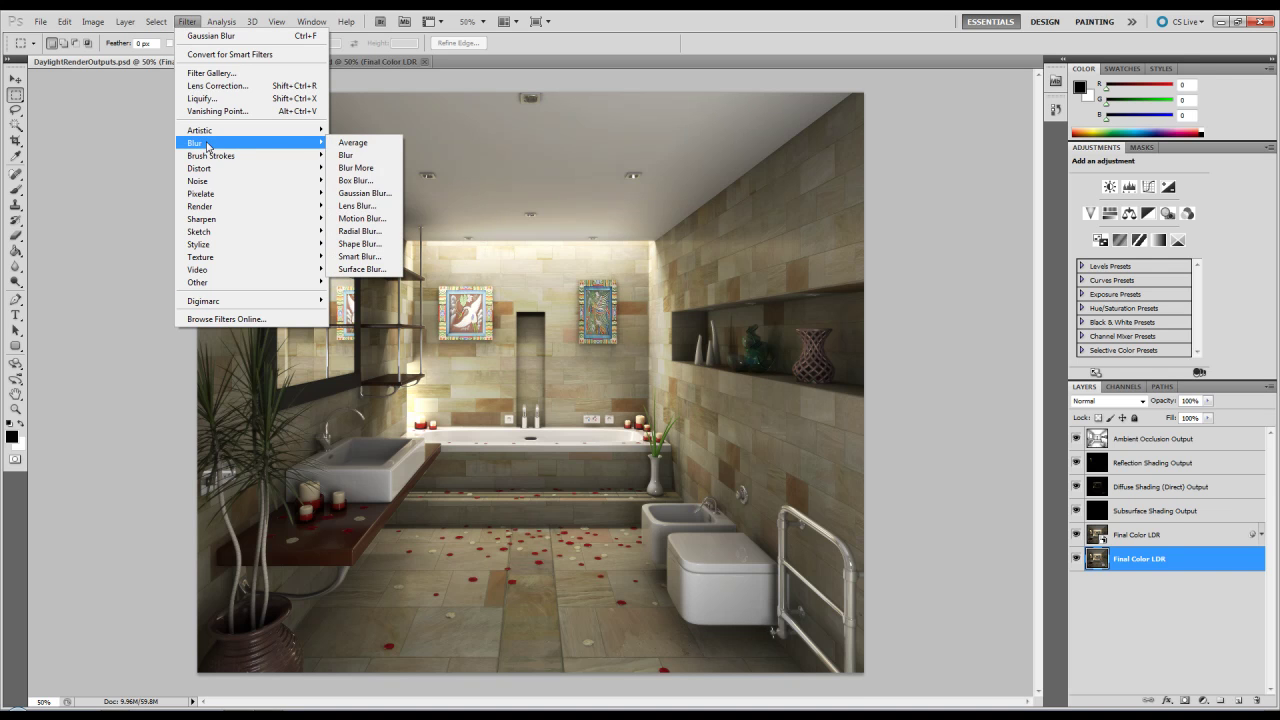
left_click(376, 210)
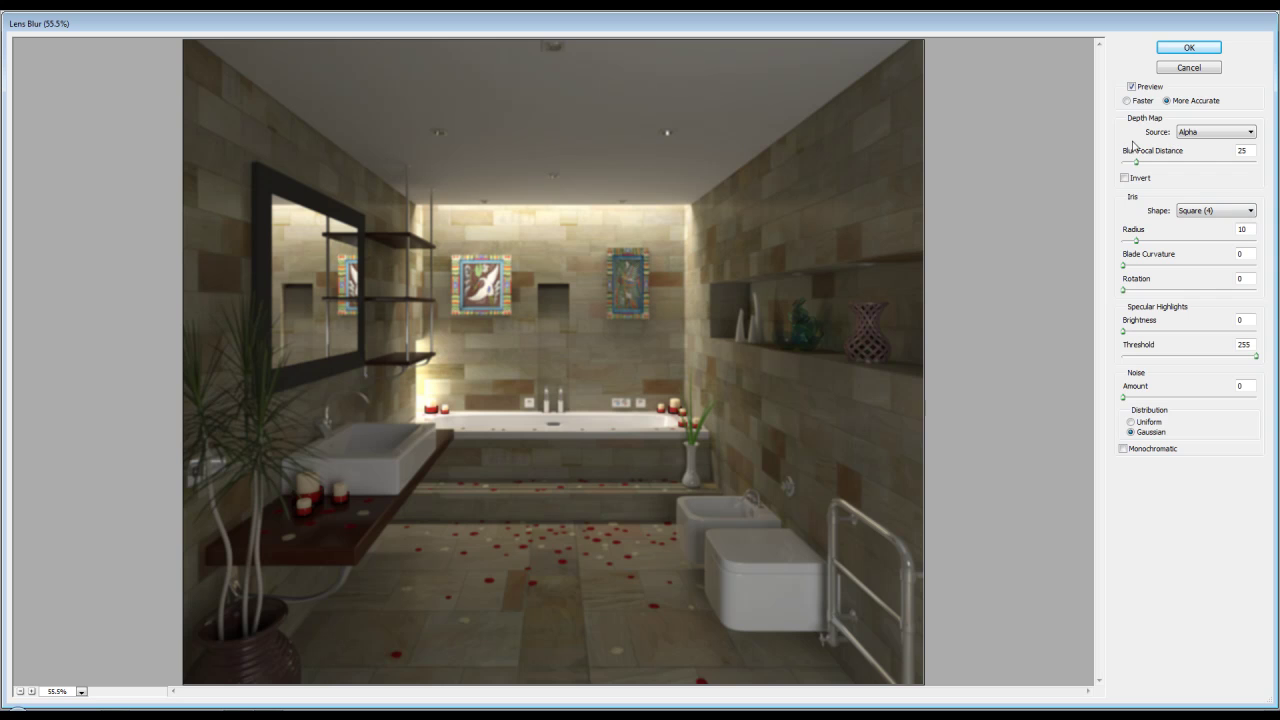
left_click(1193, 133)
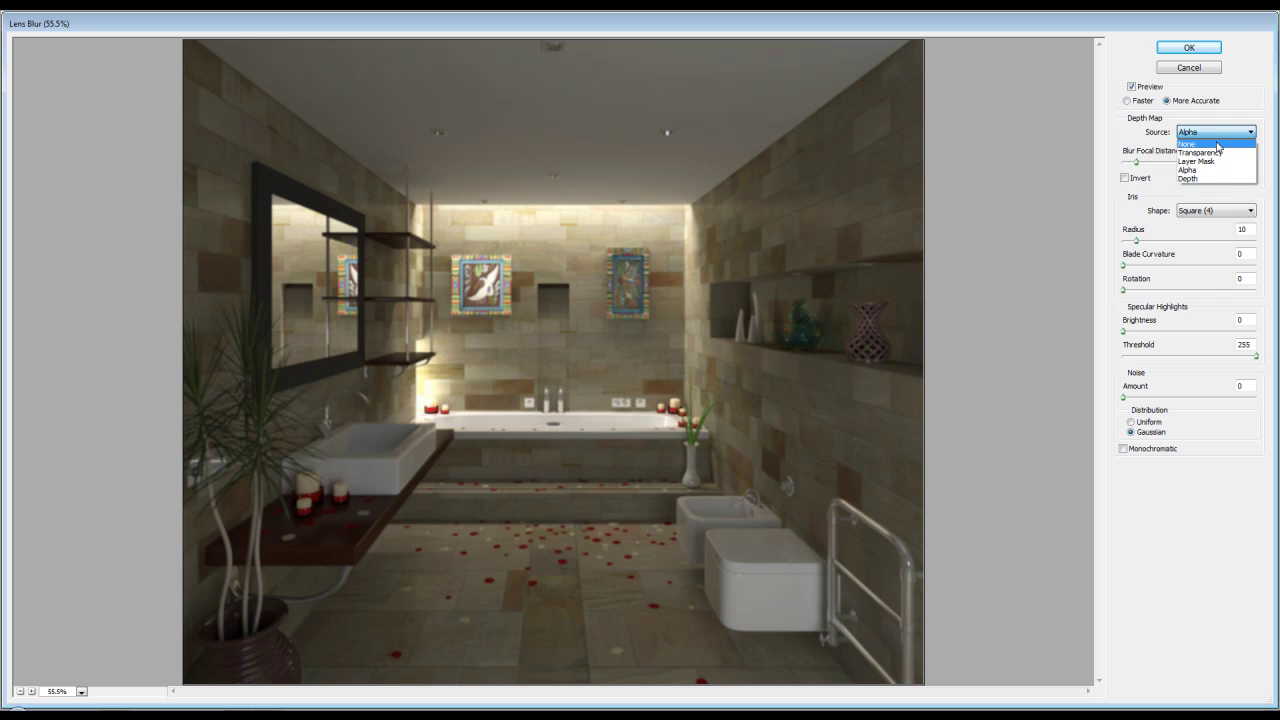
left_click(1191, 179)
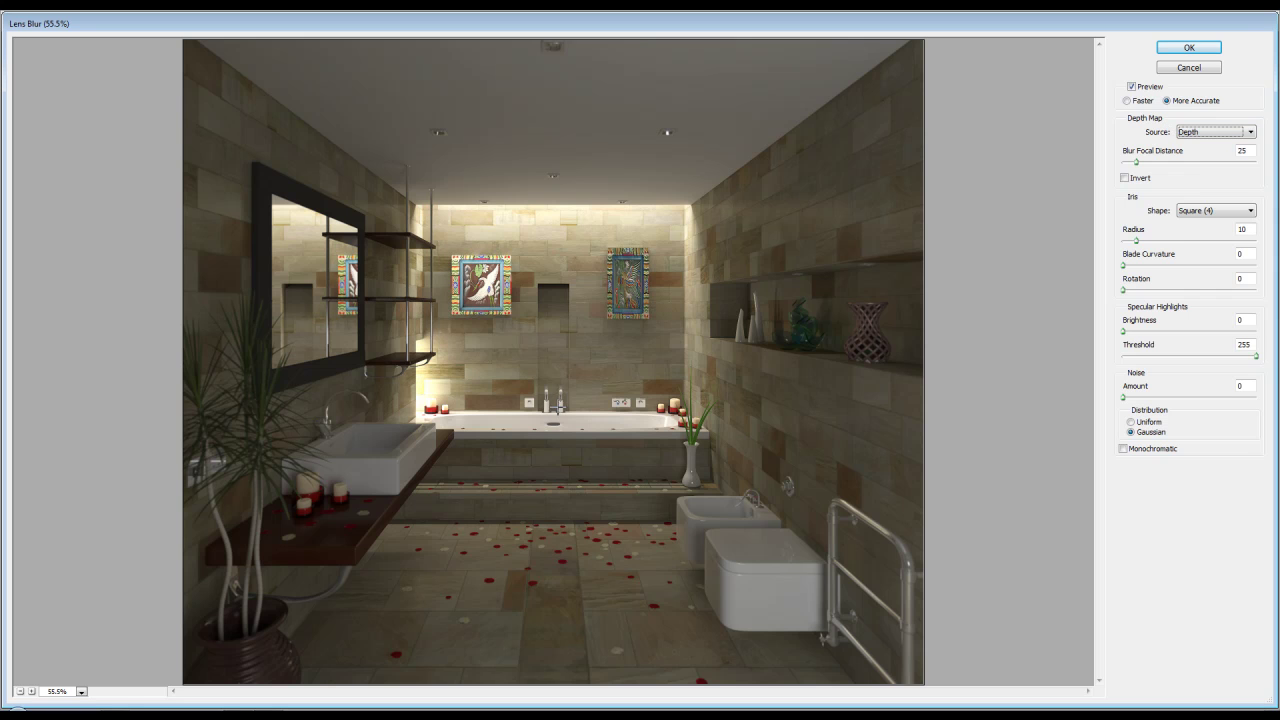
left_click(560, 407)
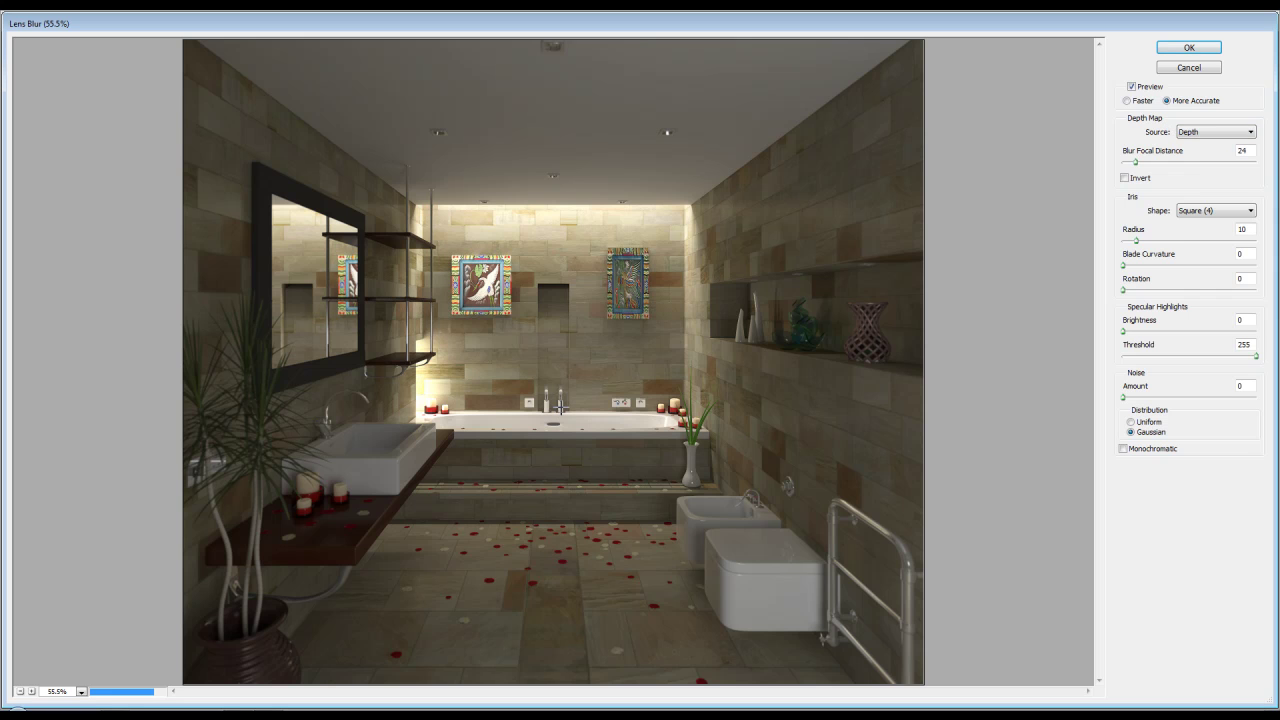
- Try a Lens Blur radius of 29 with the focus on the toilet, and refocus on the bathtub faucet
left_click_drag(1136, 162, 1163, 163)
left_click_drag(1137, 241, 1163, 241)
left_click(757, 575)
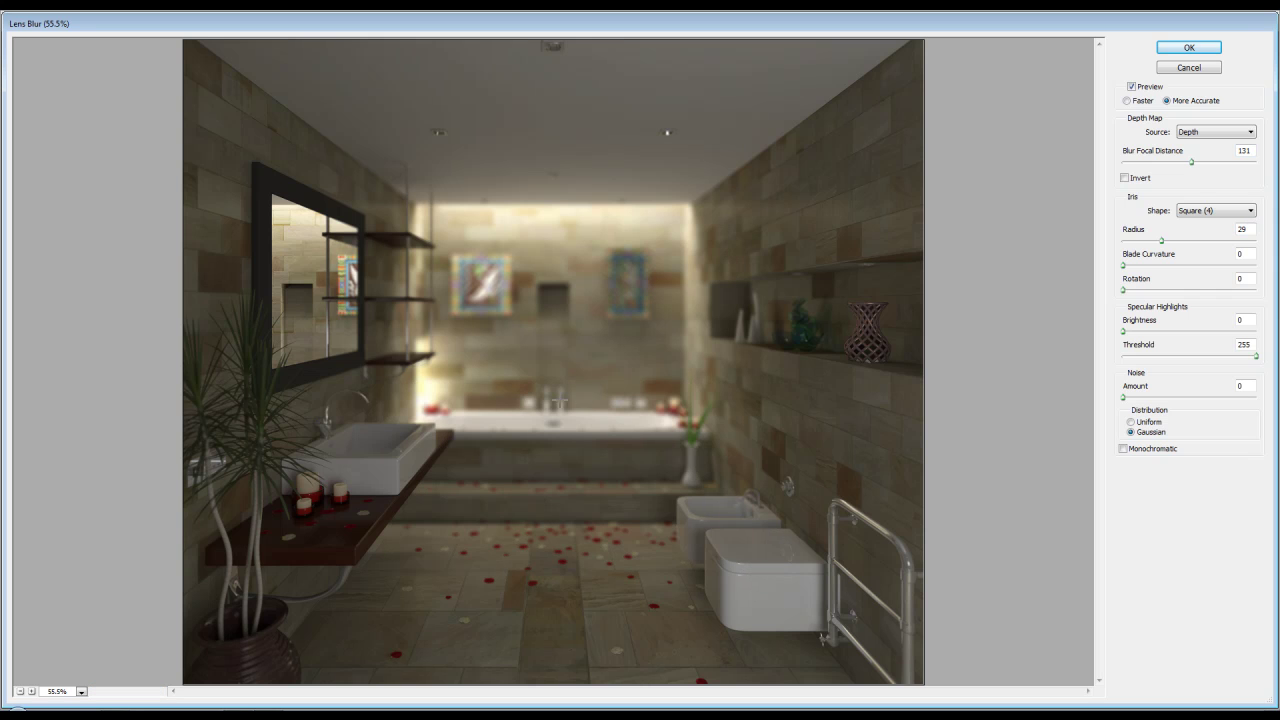
left_click(560, 405)
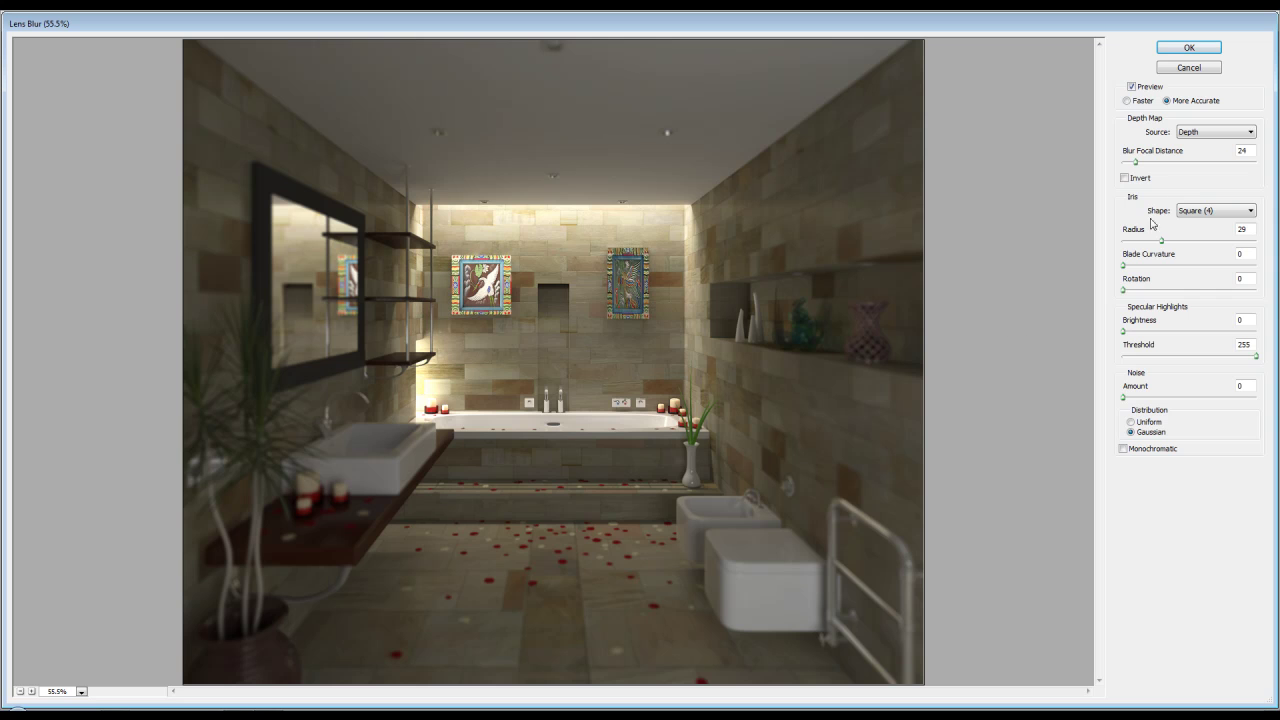
- Set the Lens Blur radius to 10 and apply the filter
left_click_drag(1161, 241, 1134, 242)
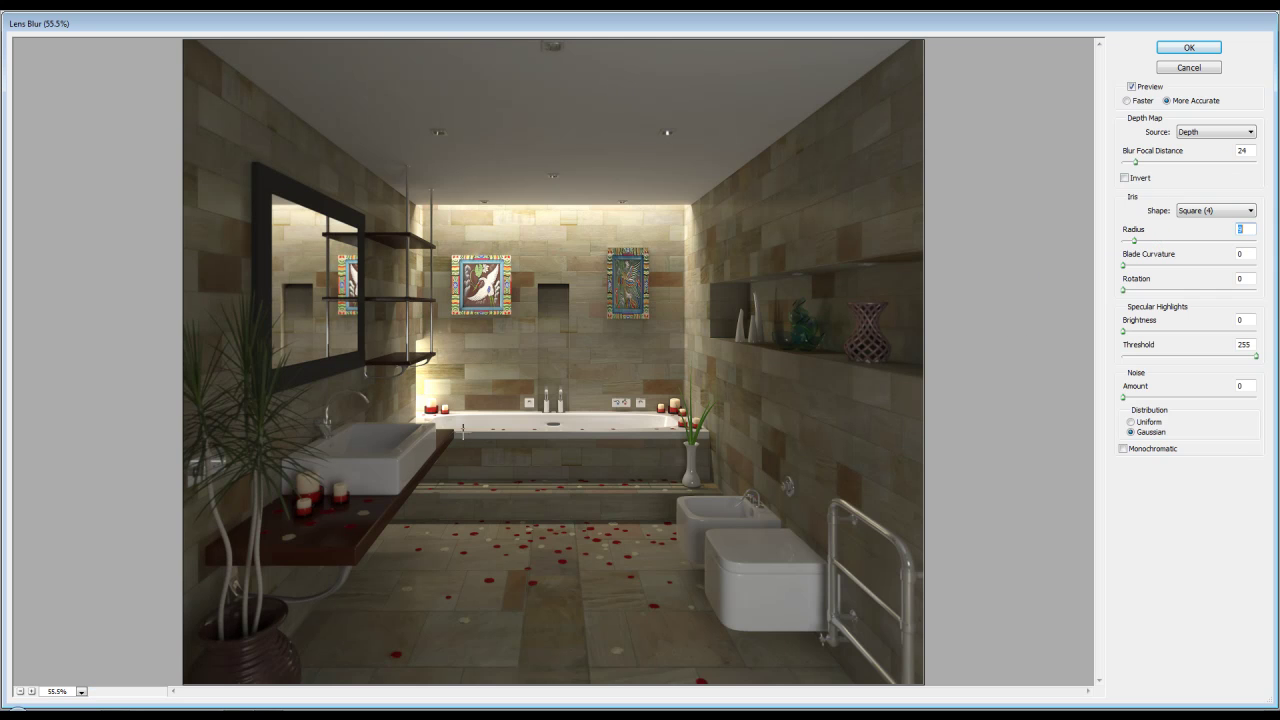
left_click_drag(1136, 243, 1138, 244)
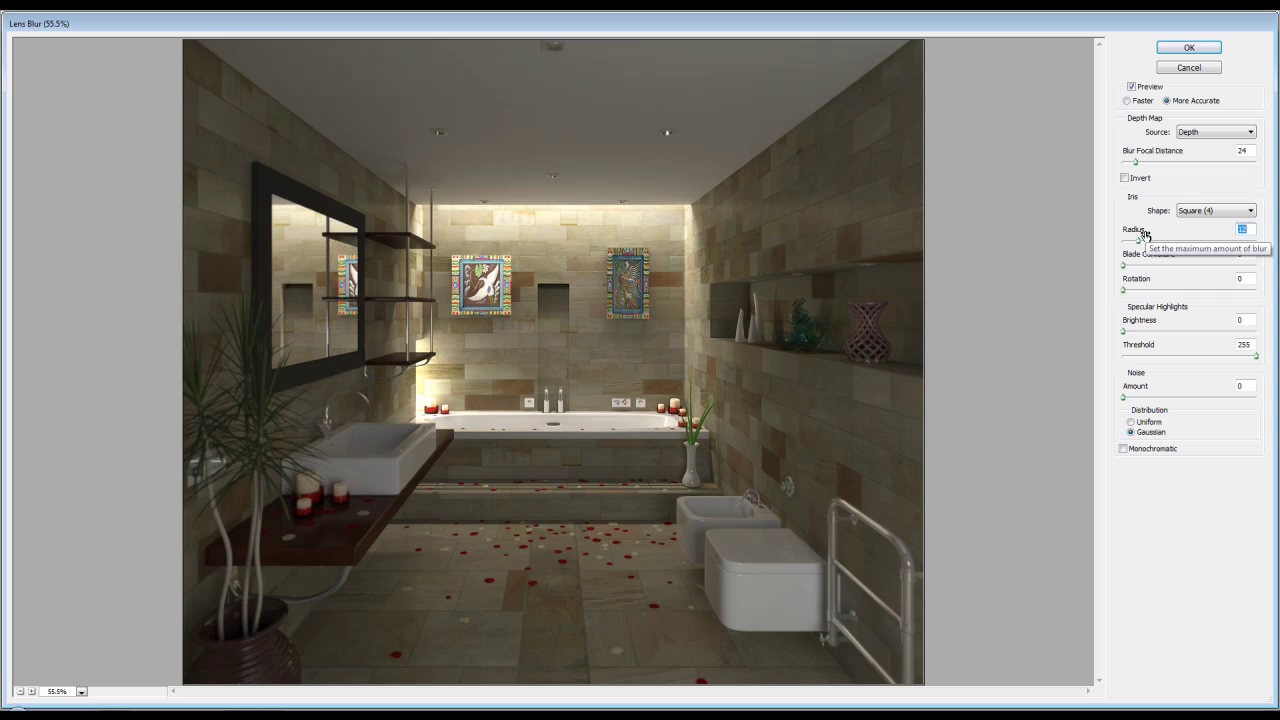
left_click_drag(1138, 243, 1136, 246)
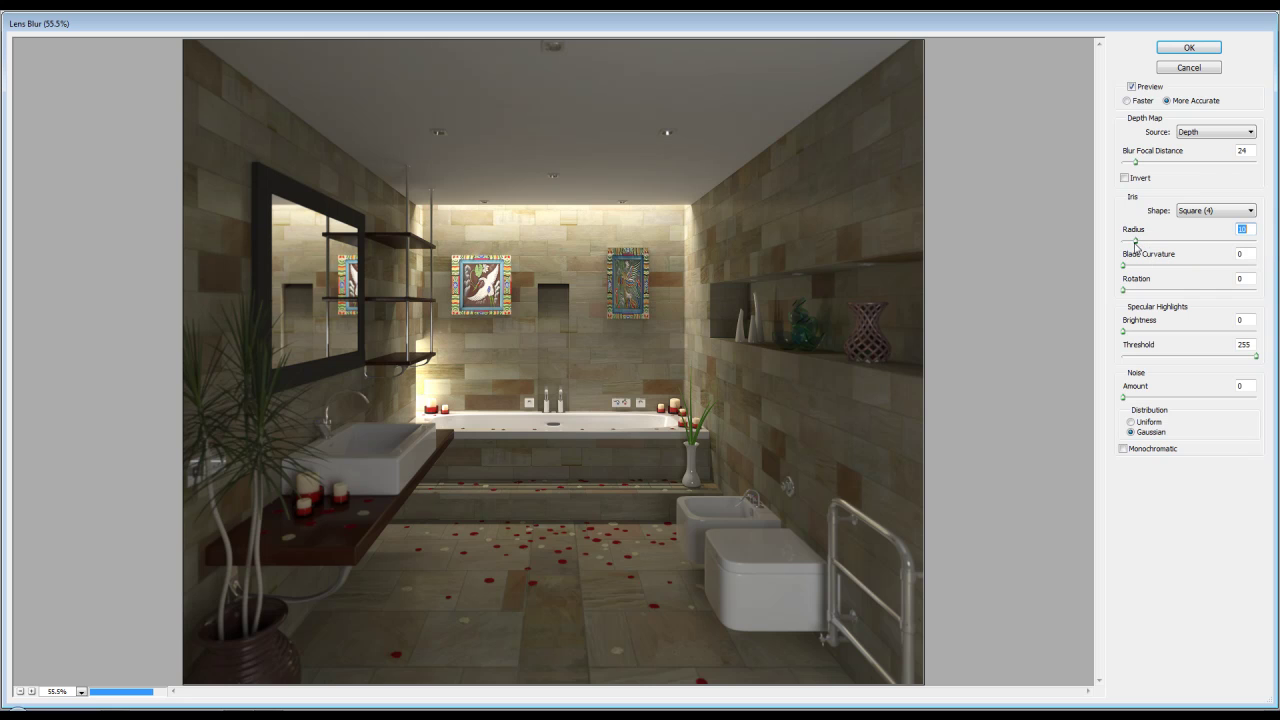
left_click(1193, 47)
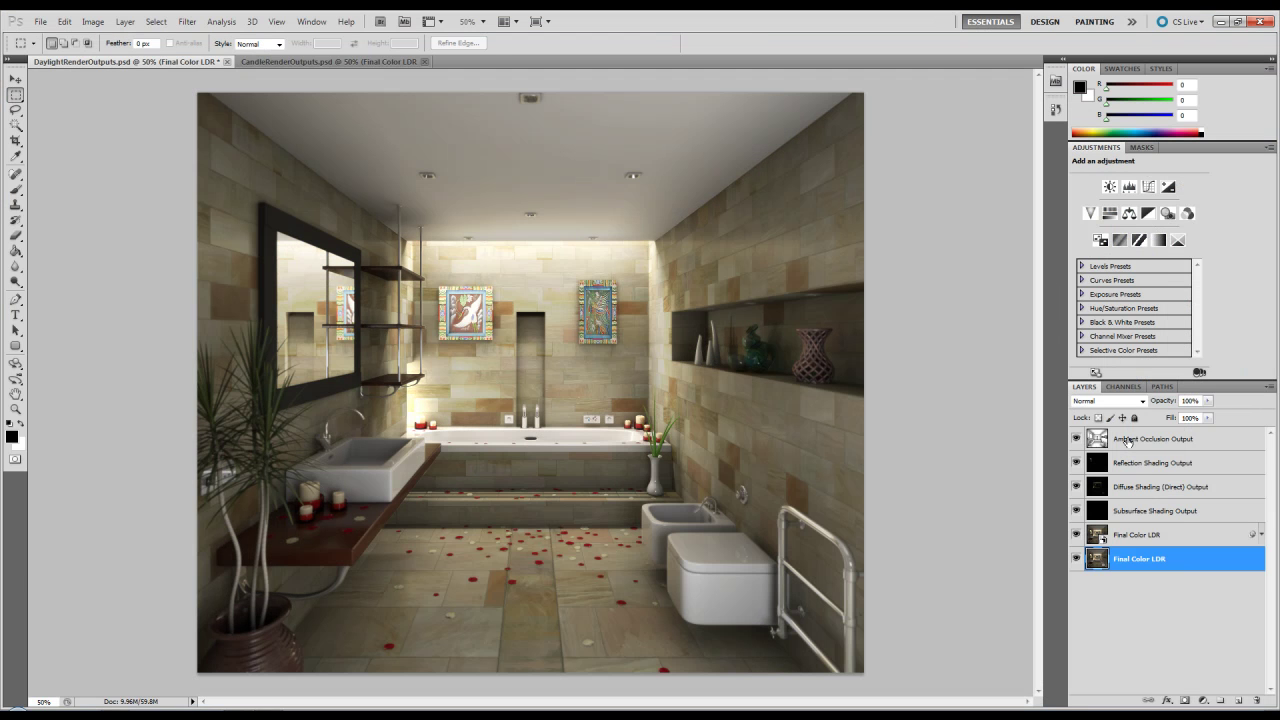
- Lower the Ambient Occlusion Output layer's opacity to about 30%
left_click(1127, 441)
left_click(1208, 400)
left_click_drag(1203, 418, 1198, 418)
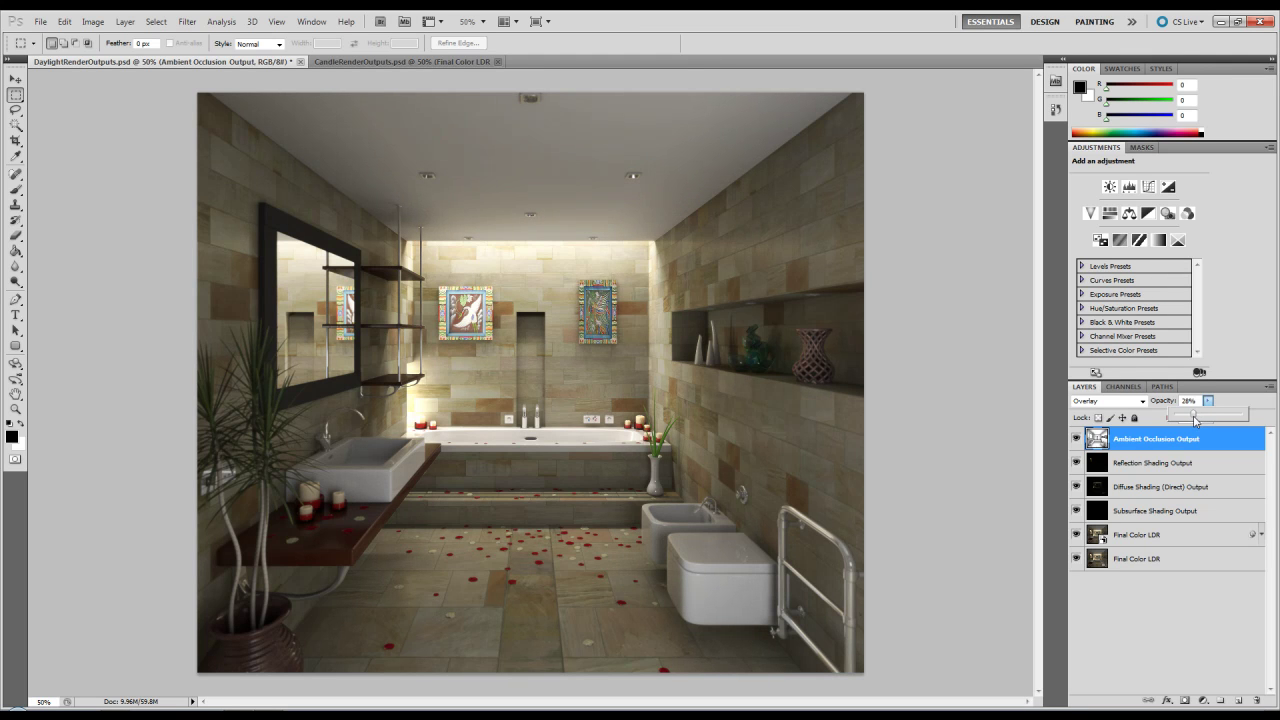
left_click_drag(1195, 421, 1197, 422)
left_click(1151, 623)
- Duplicate the bottom Final Color LDR layer to the top of the layer stack, check the image with and without the copy, and keep it selected
left_click_drag(1152, 558, 1240, 697)
left_click_drag(1136, 562, 1140, 441)
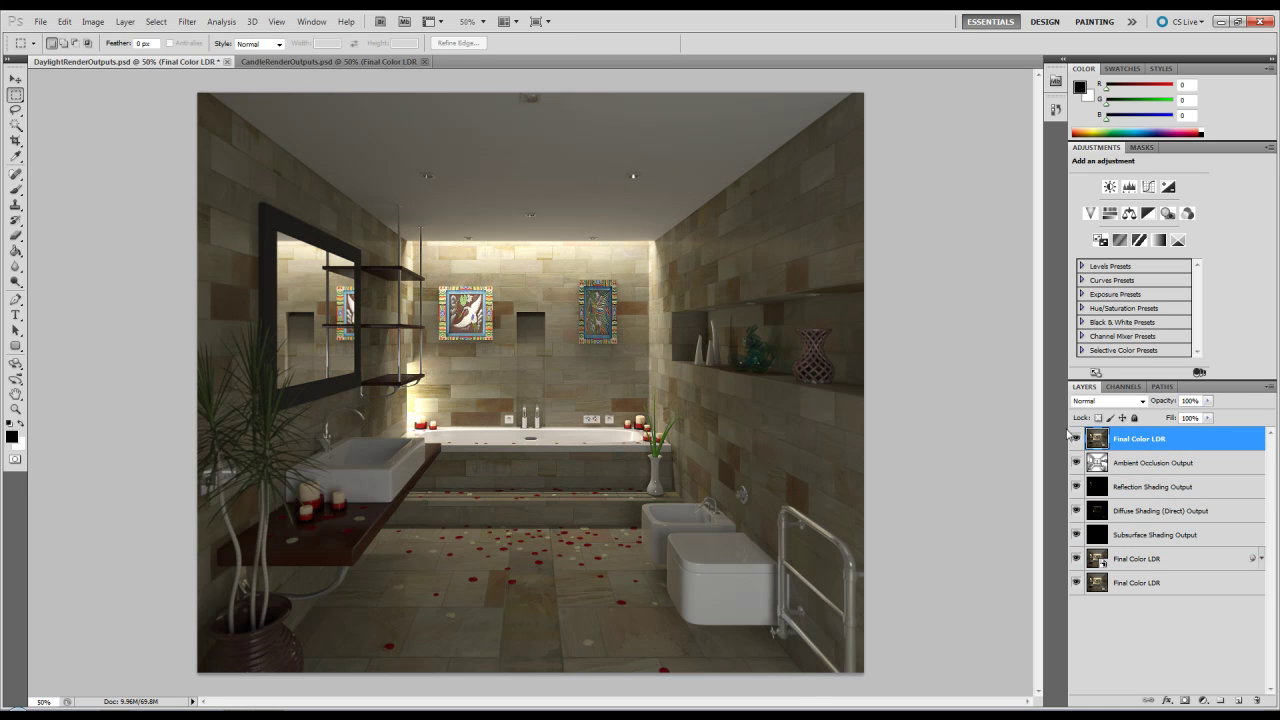
left_click(1075, 438)
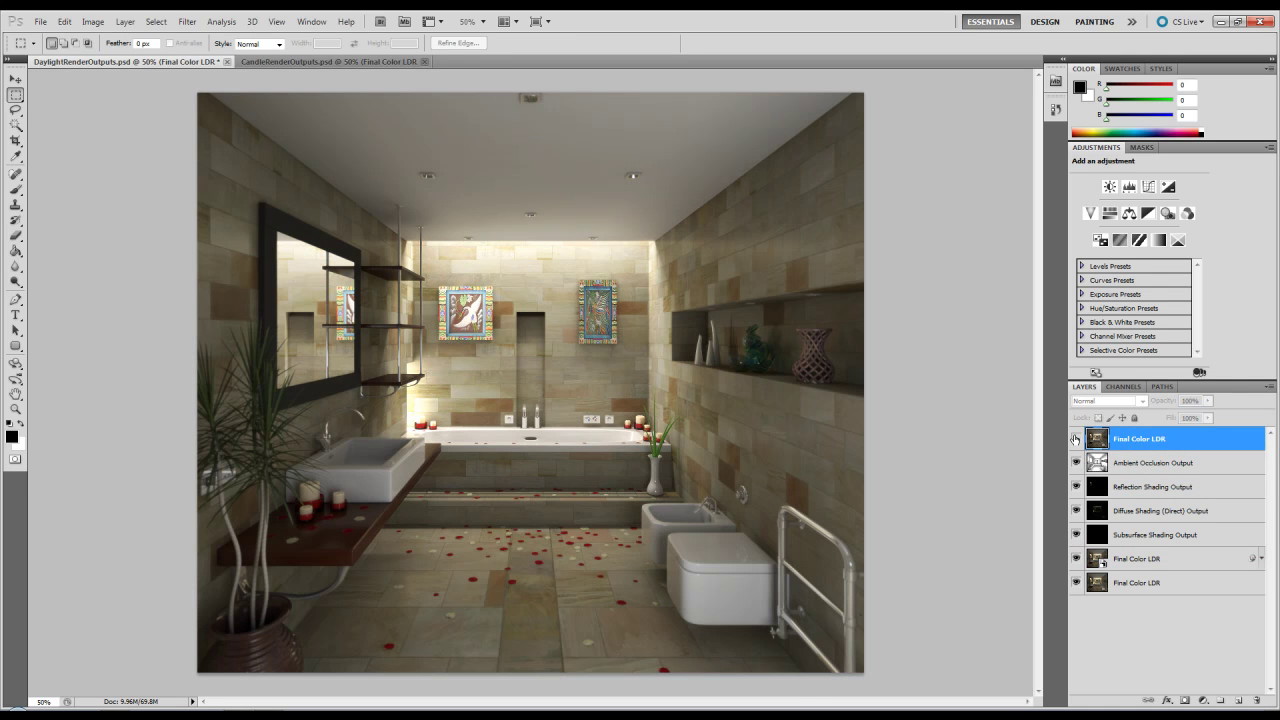
left_click(1075, 438)
left_click(1140, 464)
left_click(1140, 440)
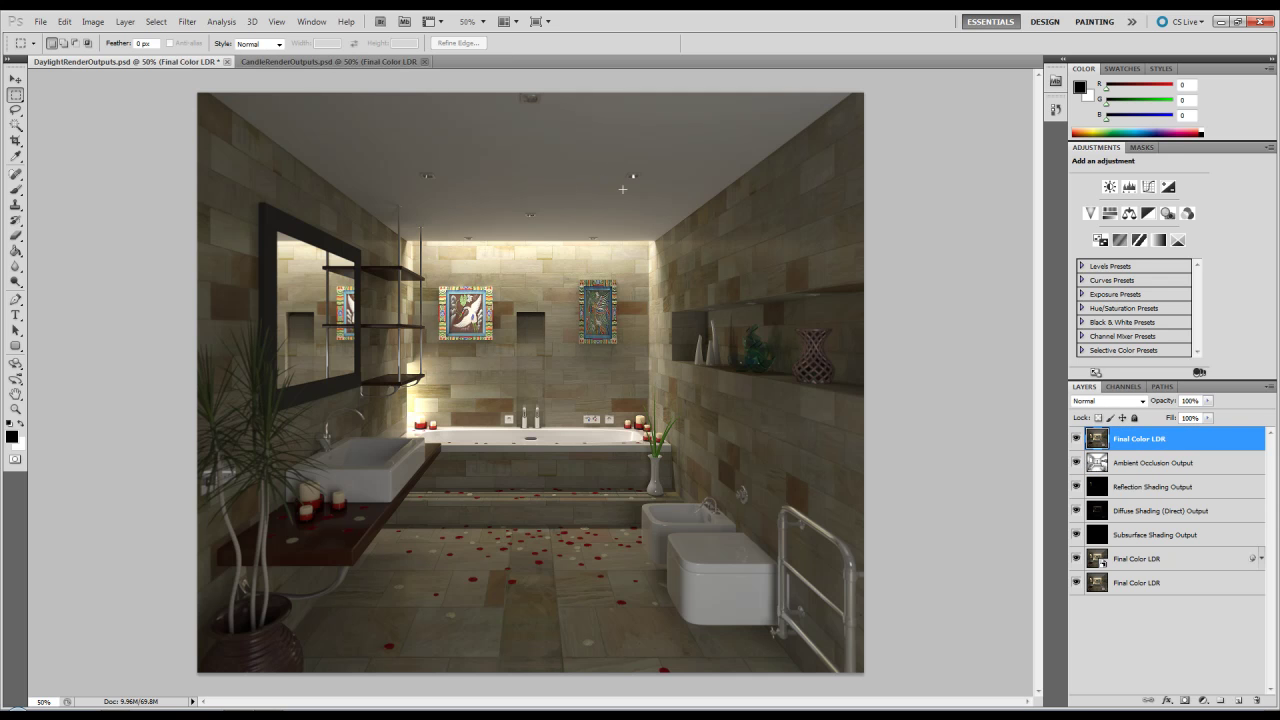
- Start a depth-based Lens Blur on the top Final Color LDR copy and focus on the bathtub faucet, with a focal distance of 23
left_click(187, 22)
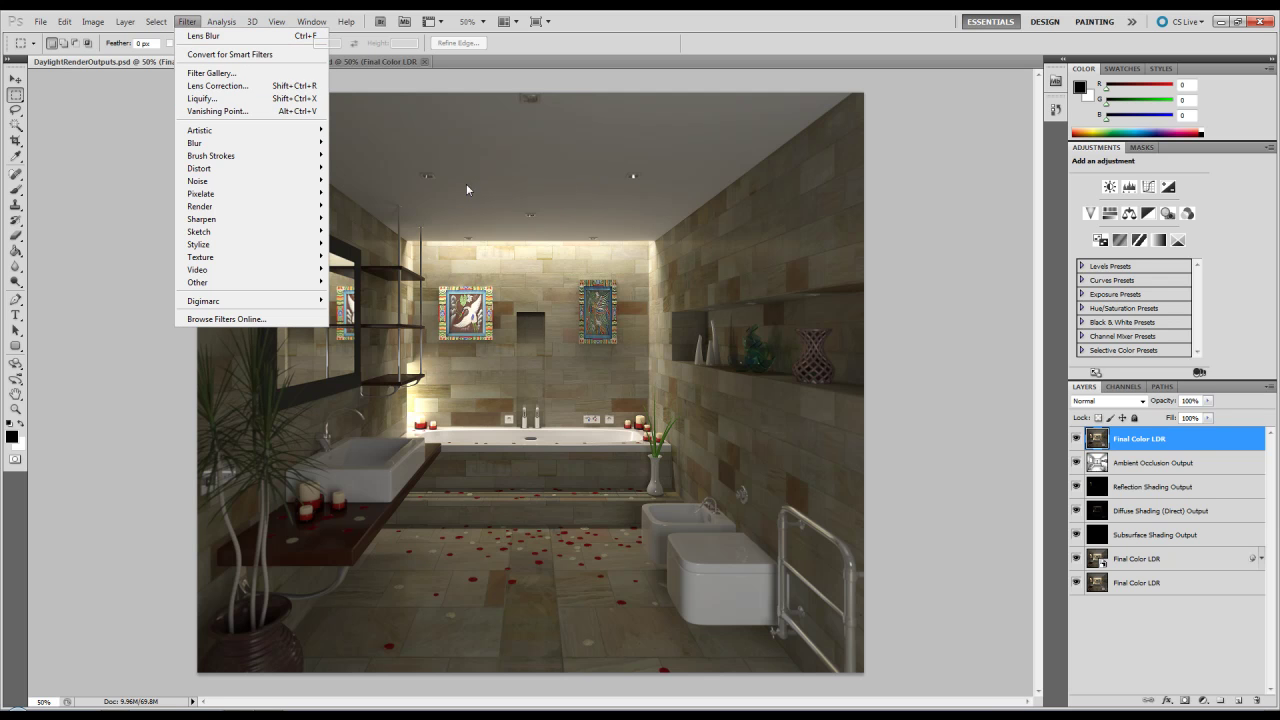
key("Escape")
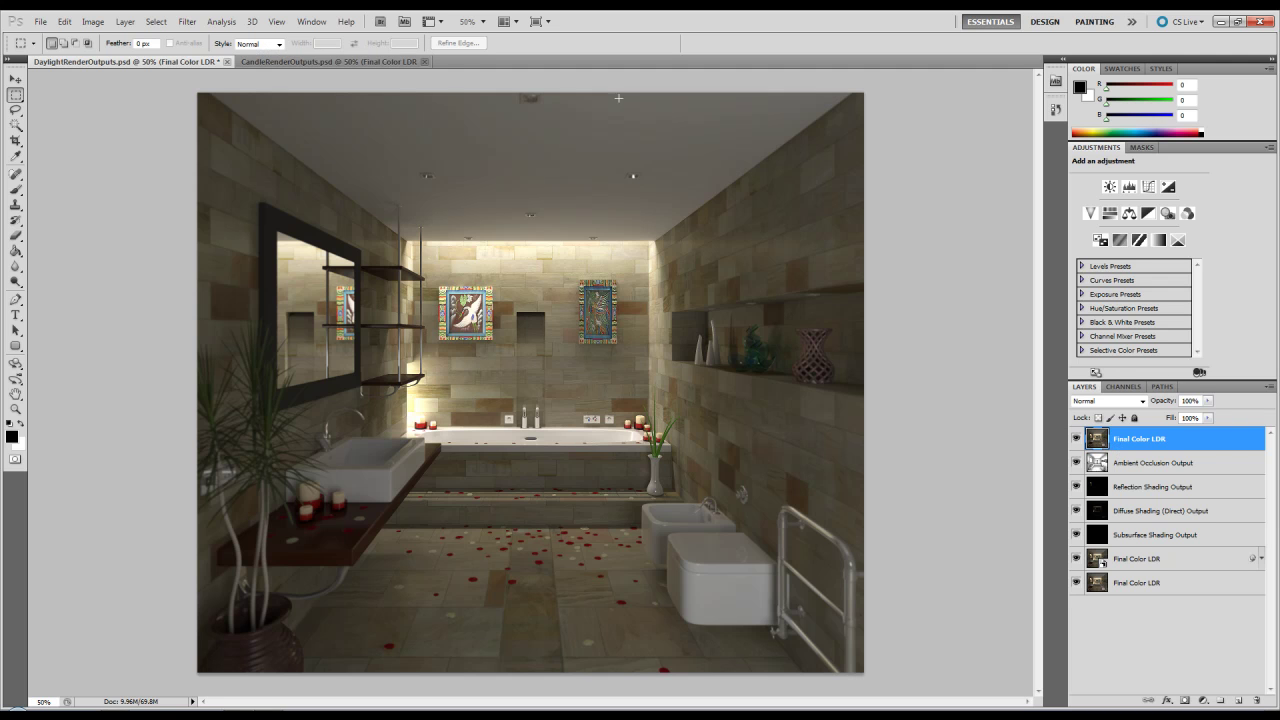
left_click(187, 21)
mouse_move(240, 143)
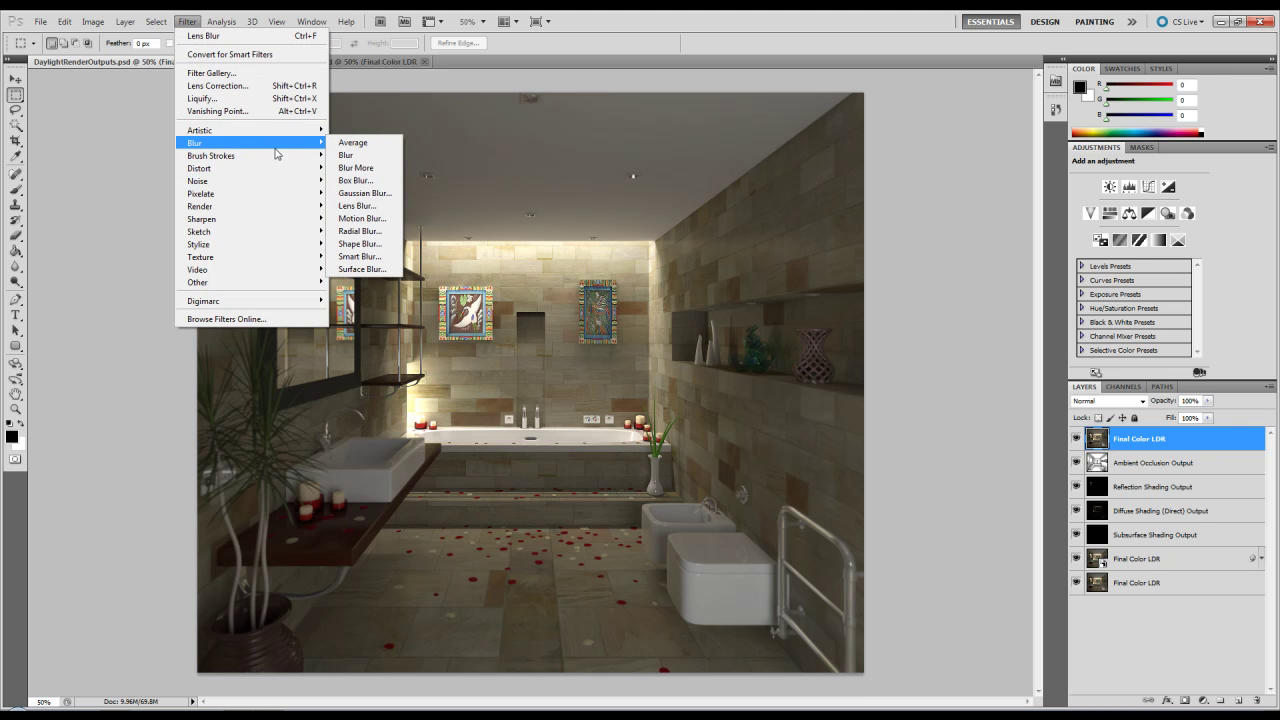
left_click(362, 205)
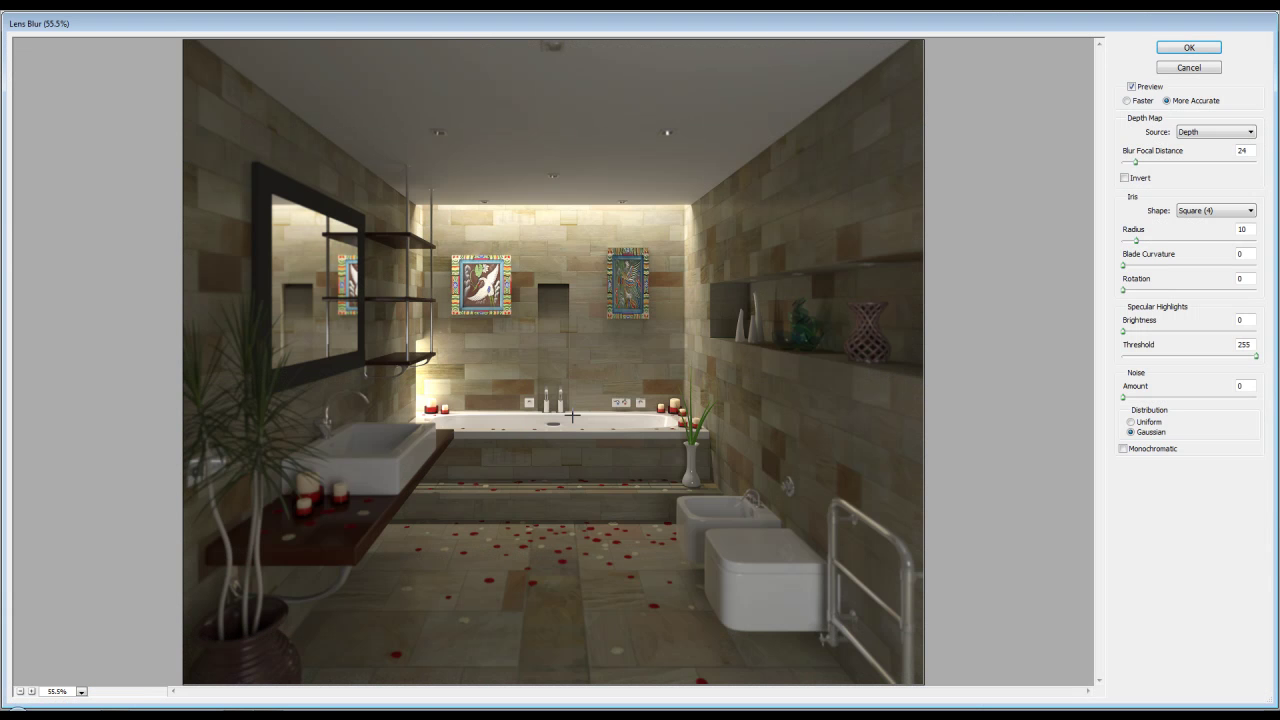
left_click(562, 406)
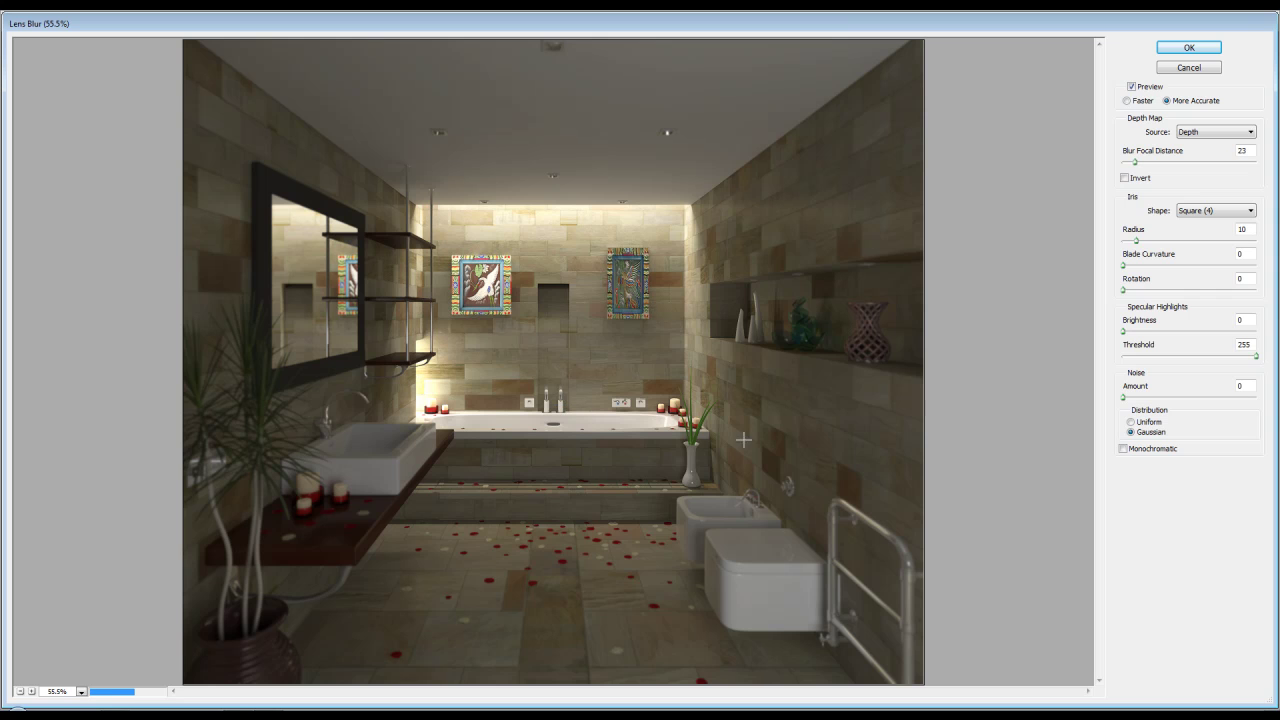
- Set the Lens Blur radius to 23 and the iris shape to Heptagon (7), and apply the filter
left_click(1149, 243)
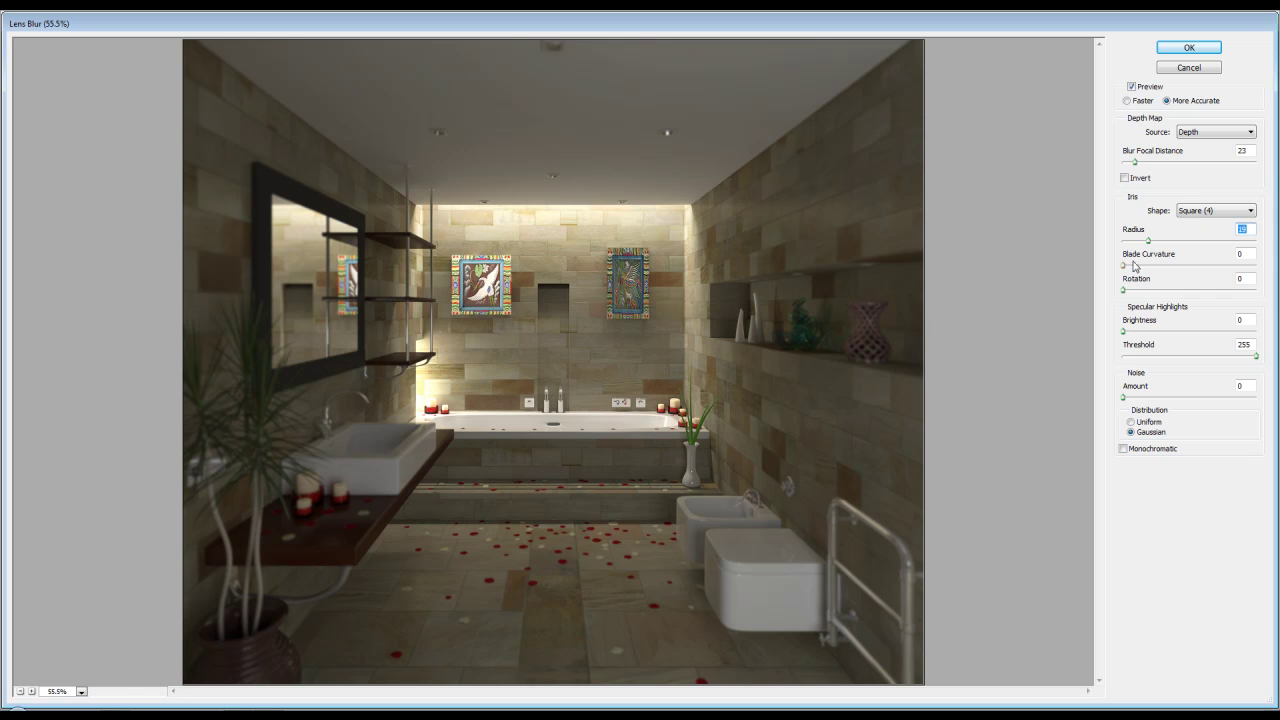
left_click(1153, 242)
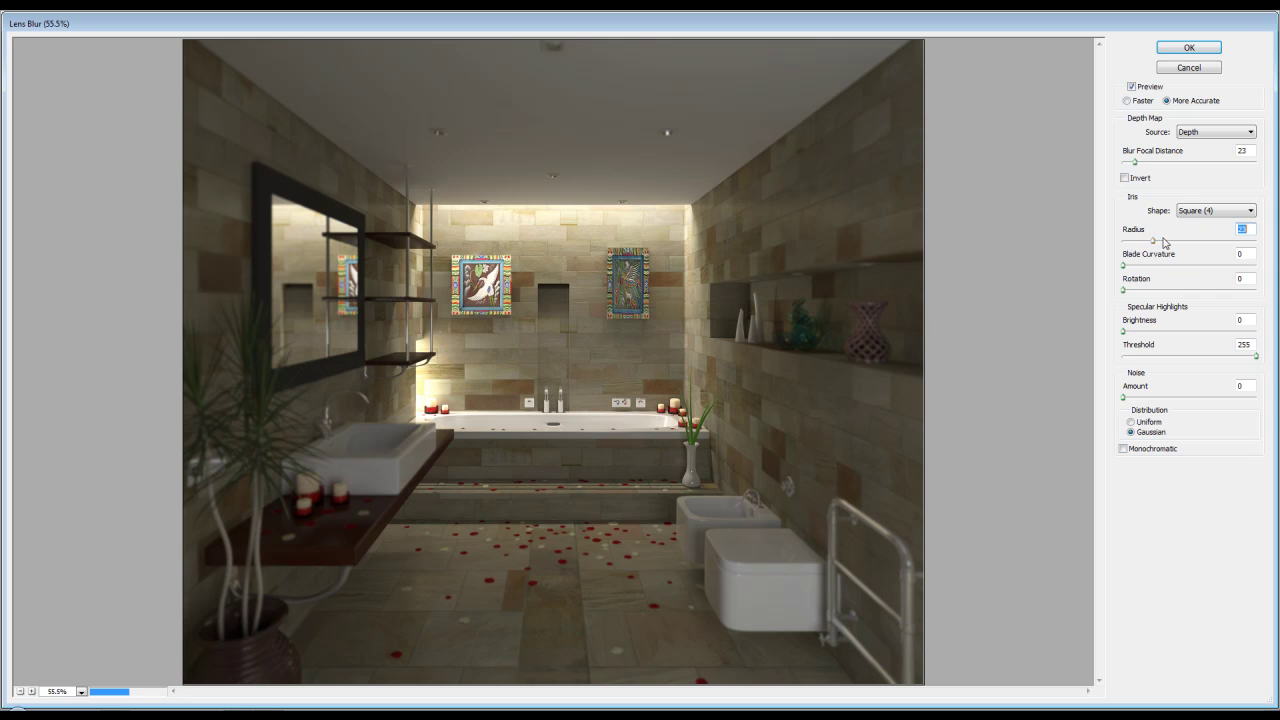
left_click(1208, 211)
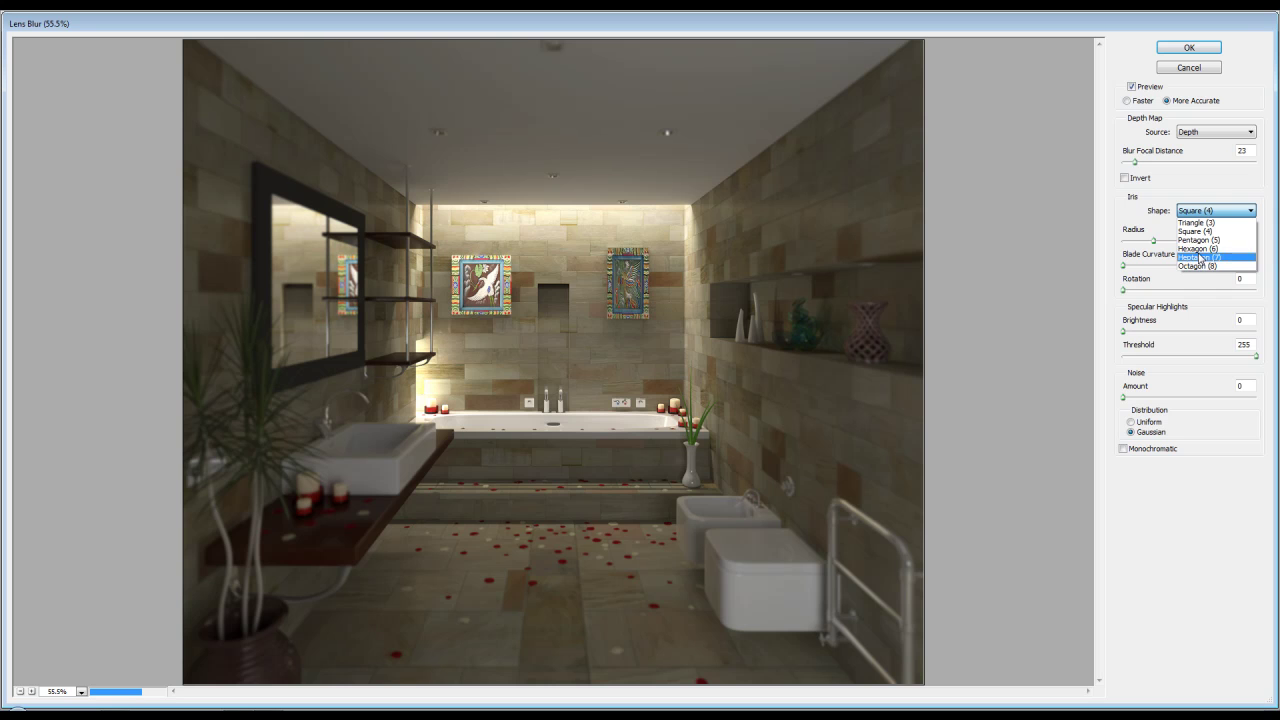
left_click(1200, 258)
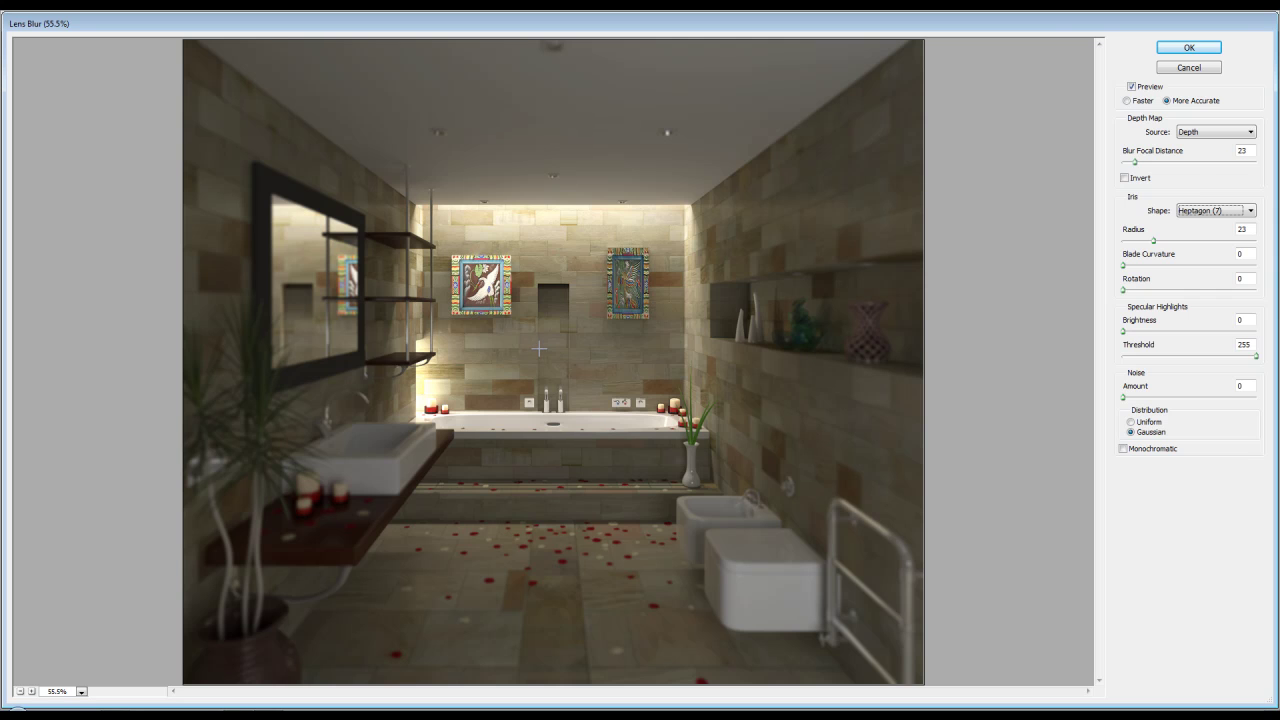
left_click(1189, 48)
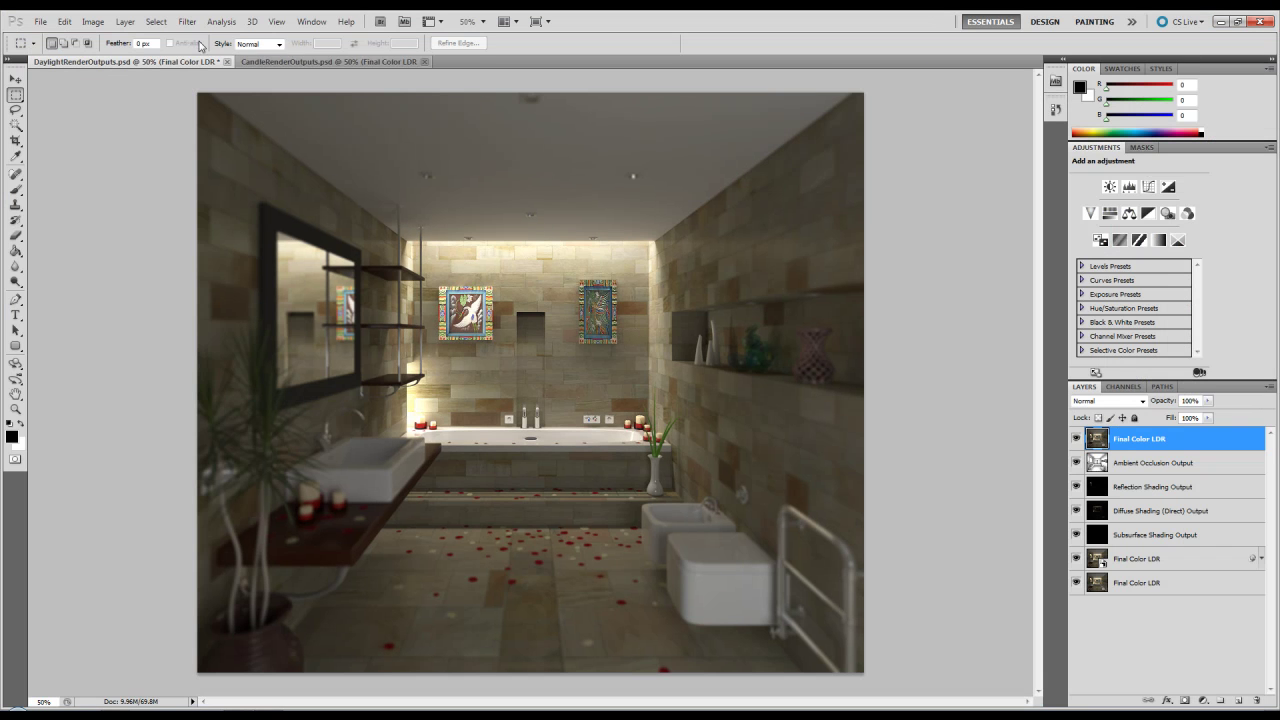
- Set the top Final Color LDR copy's blend mode to Screen and its opacity to 47%
left_click(1142, 401)
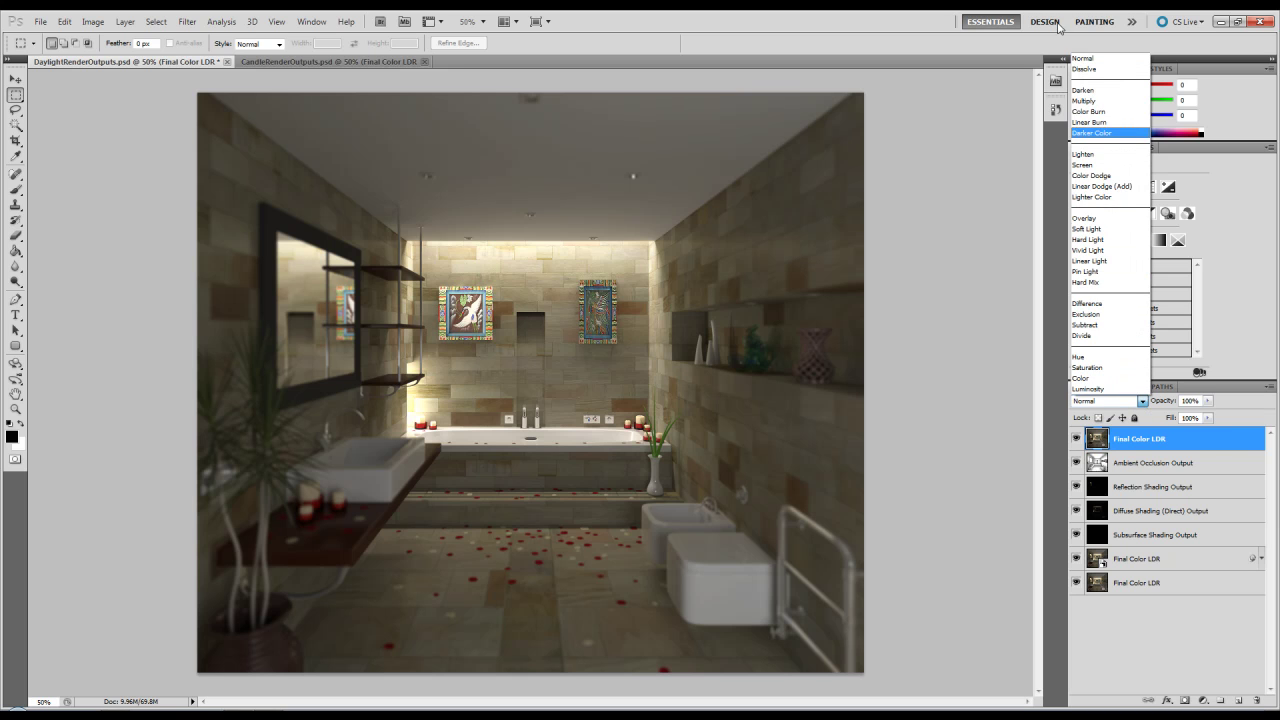
left_click(1110, 165)
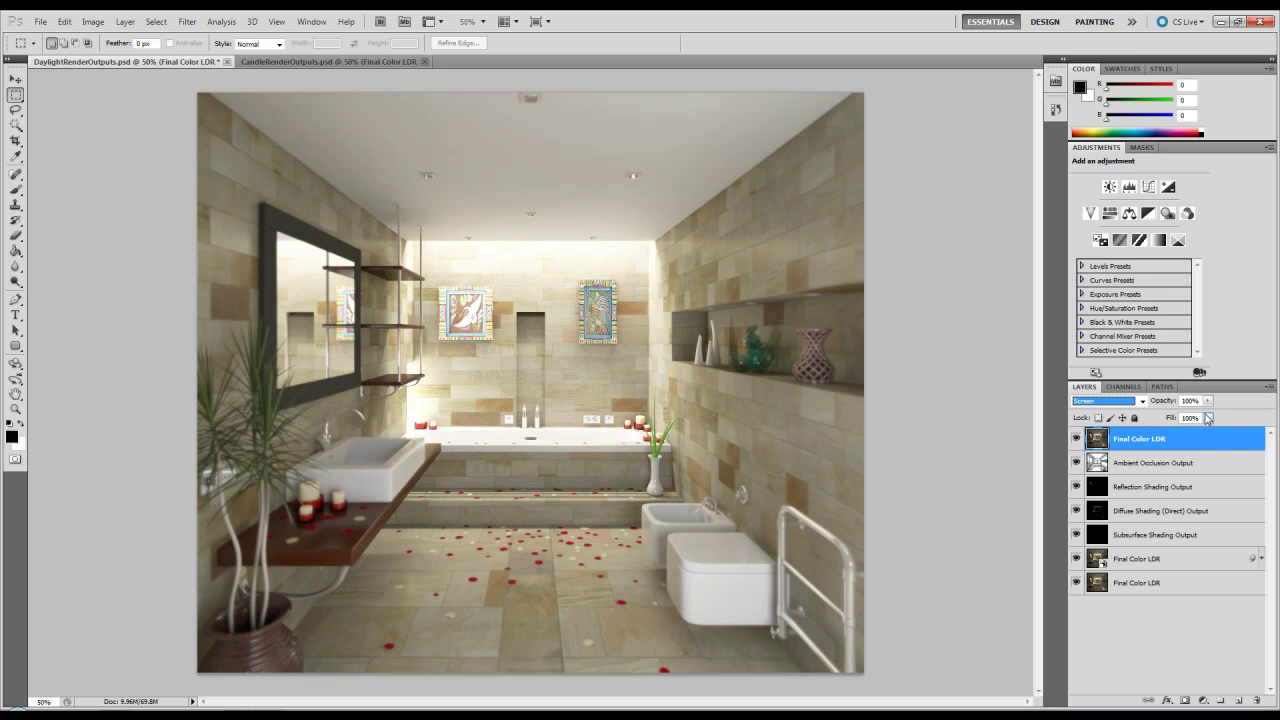
left_click_drag(1207, 400, 1178, 418)
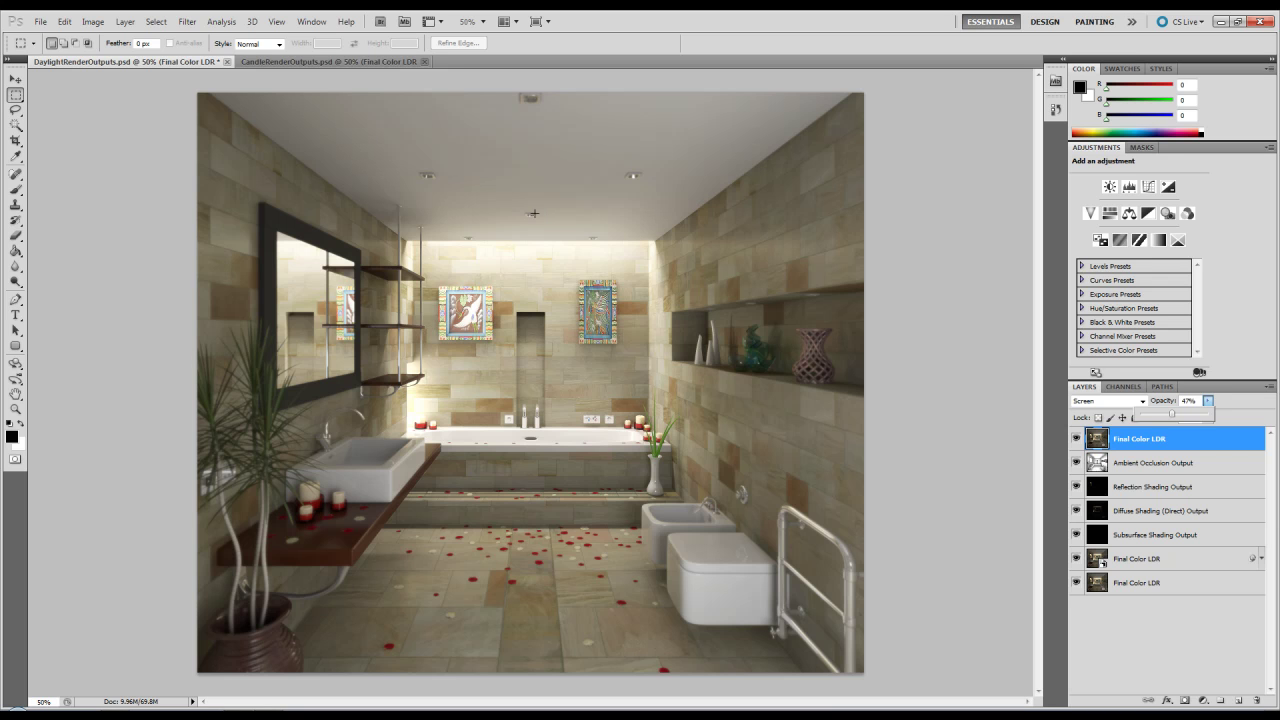
- Switch to CandleRenderOutputs.psd and delete its Shadow Density Output, Final Color HDR and Alpha Output layers
left_click(318, 62)
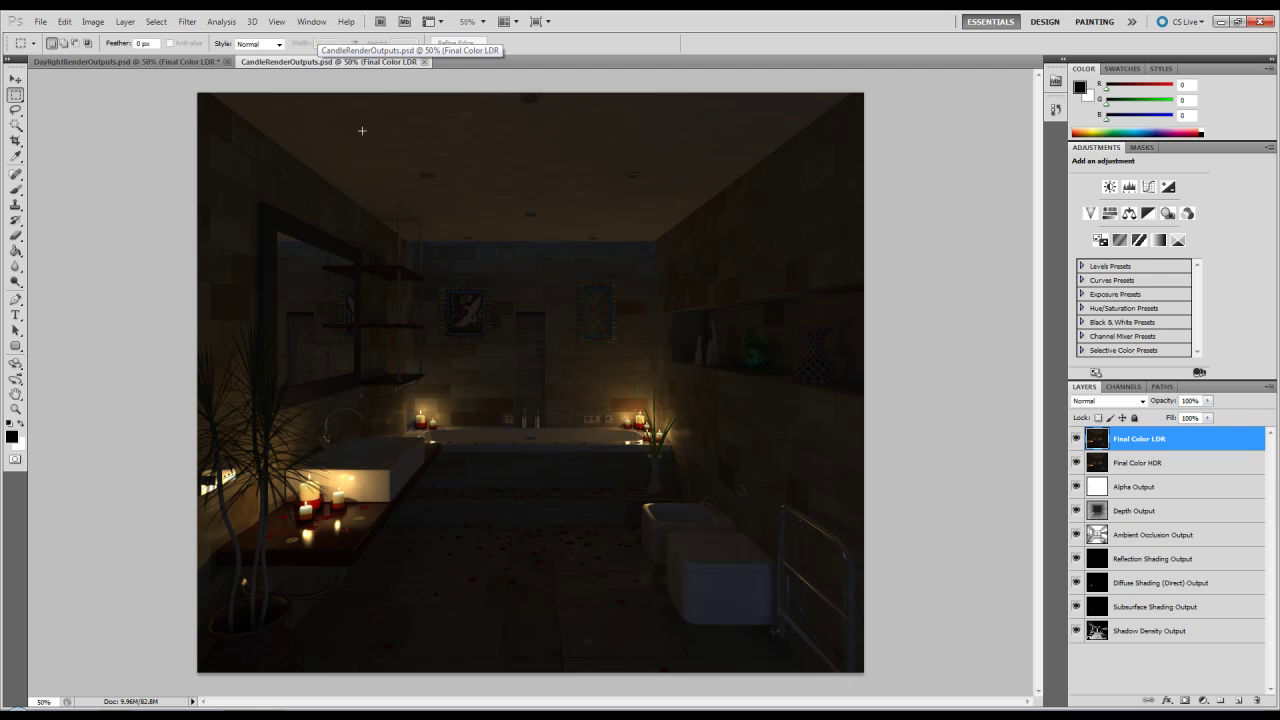
left_click_drag(1162, 638, 1257, 705)
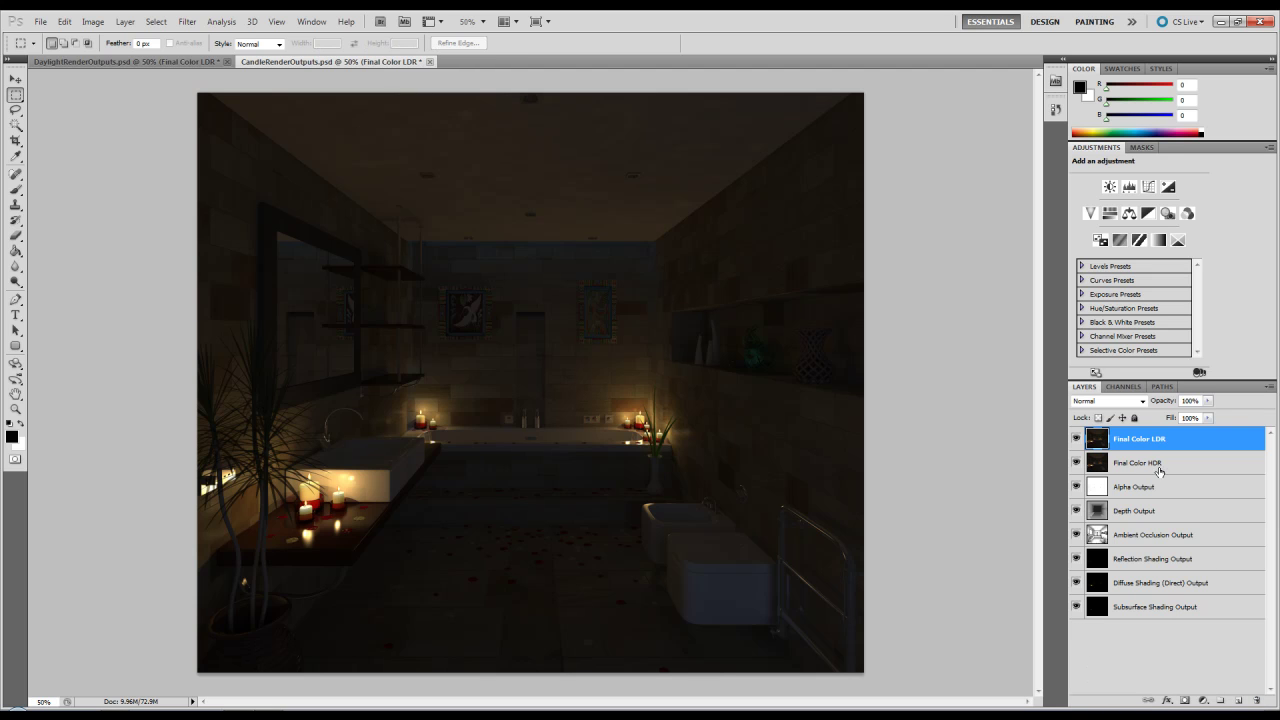
left_click_drag(1137, 462, 1257, 705)
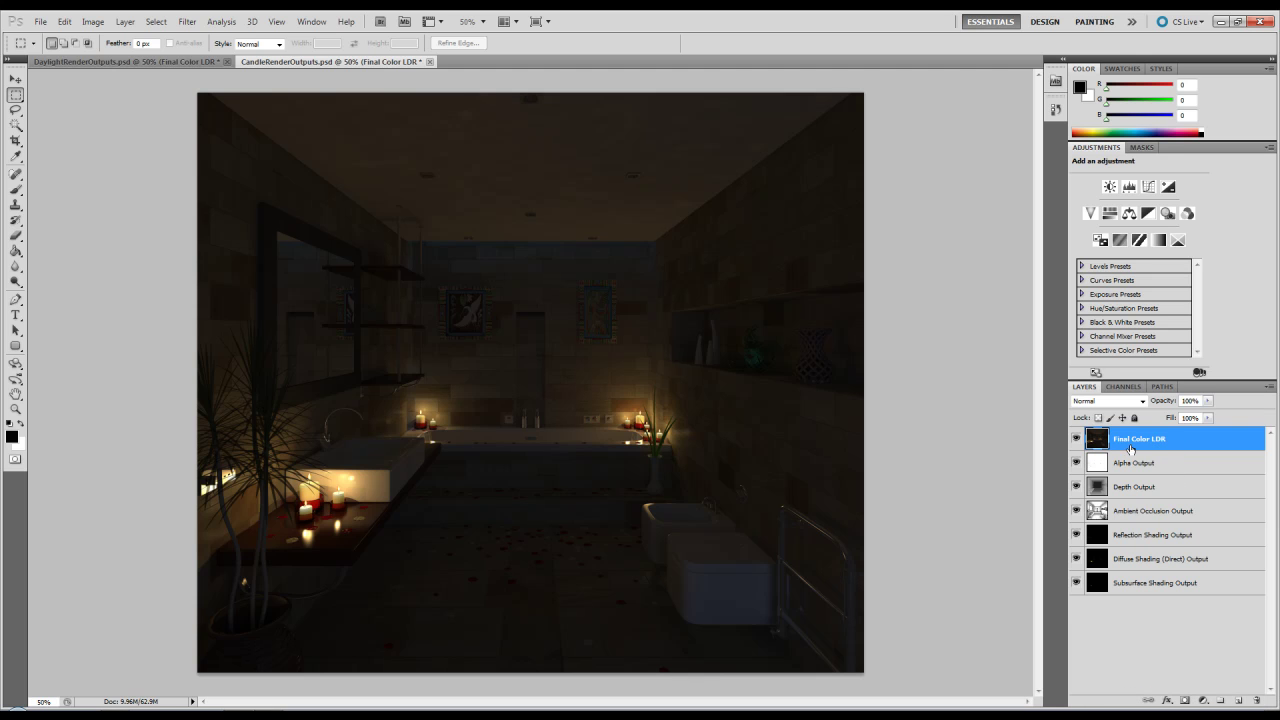
left_click_drag(1128, 463, 1255, 699)
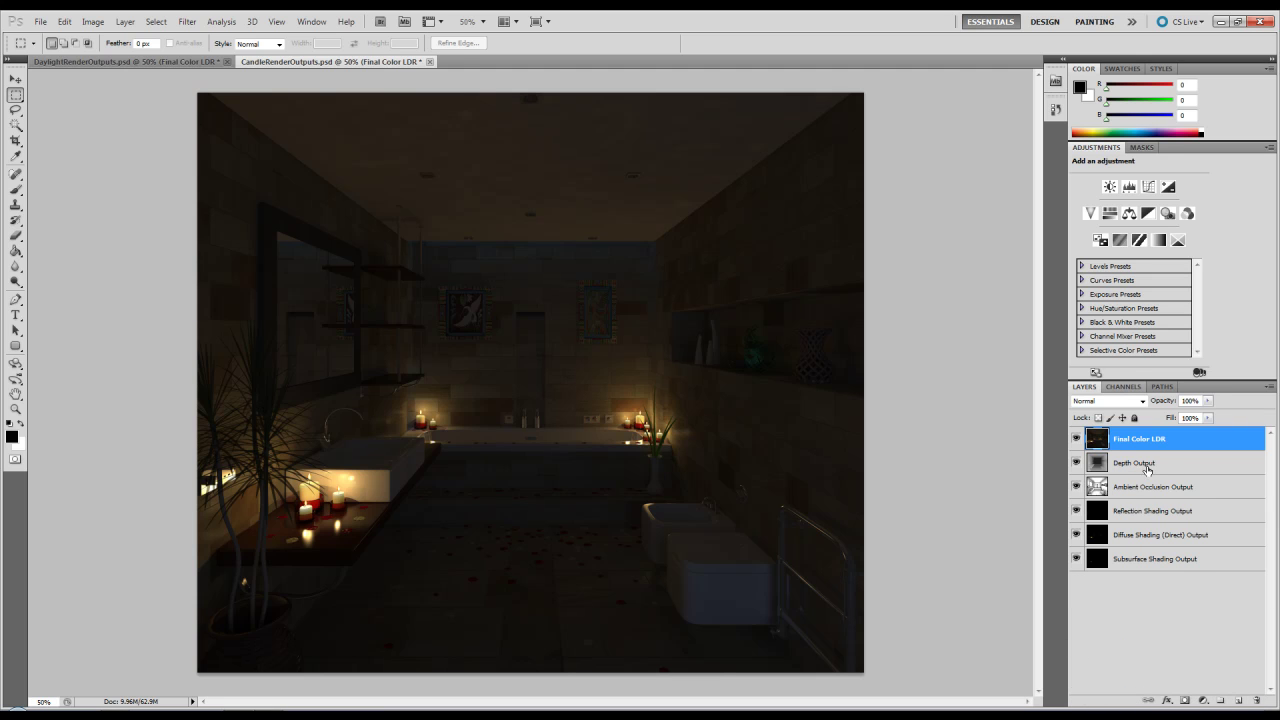
- Hide all the layers of the candlelight render
left_click(1133, 465)
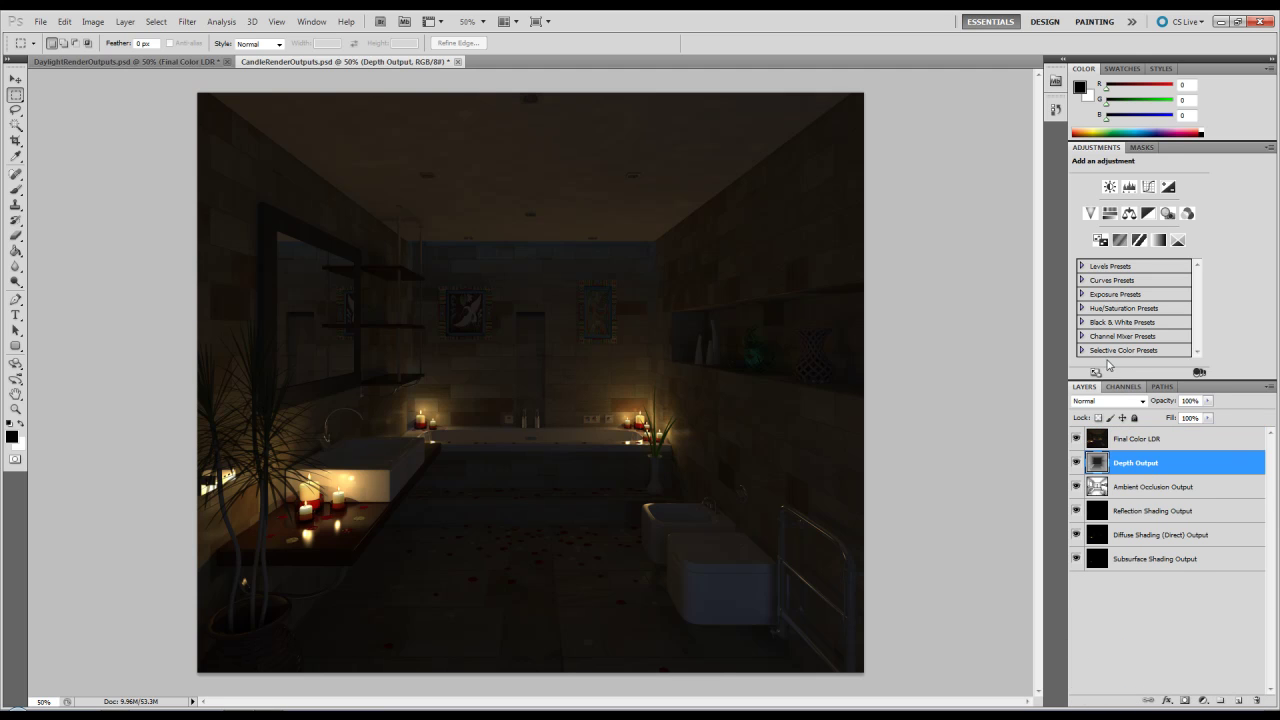
left_click(1076, 438)
left_click(1076, 462)
left_click_drag(1077, 486, 1077, 560)
- Show the Ambient Occlusion, Final Color LDR and Depth passes in turn to inspect them
left_click(1126, 493)
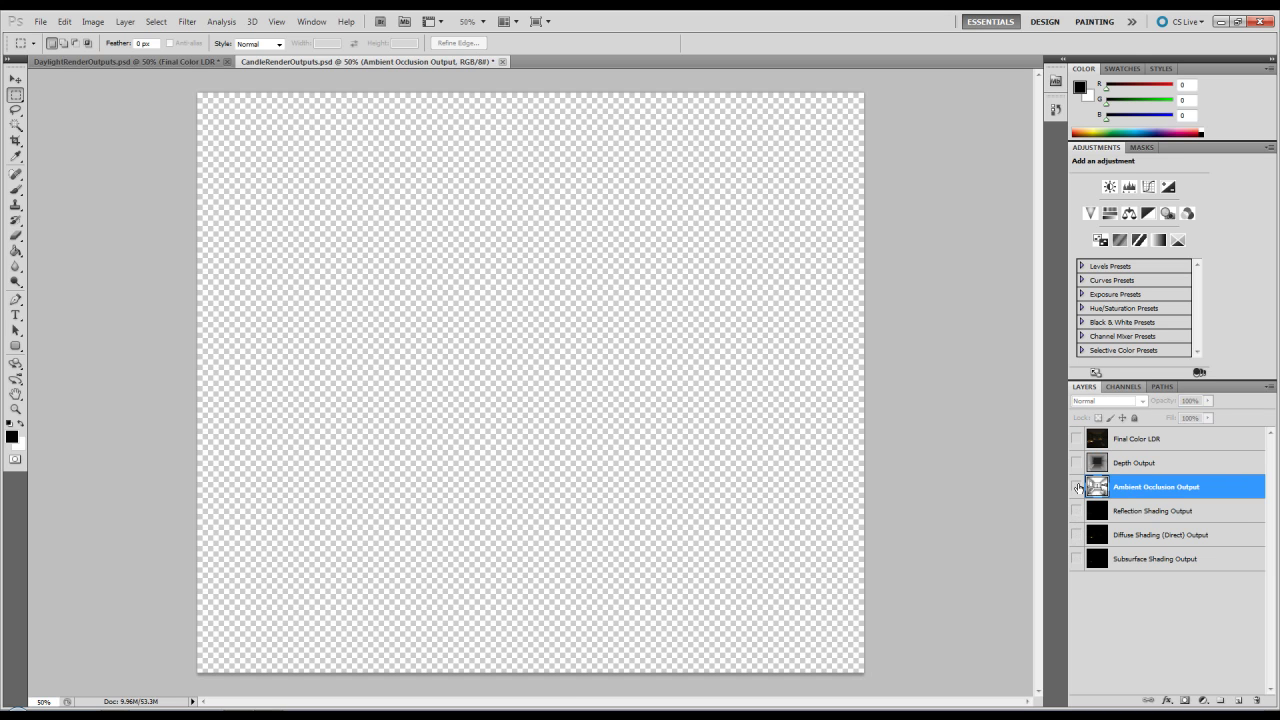
left_click(1076, 487)
left_click(1077, 486)
left_click(1076, 439)
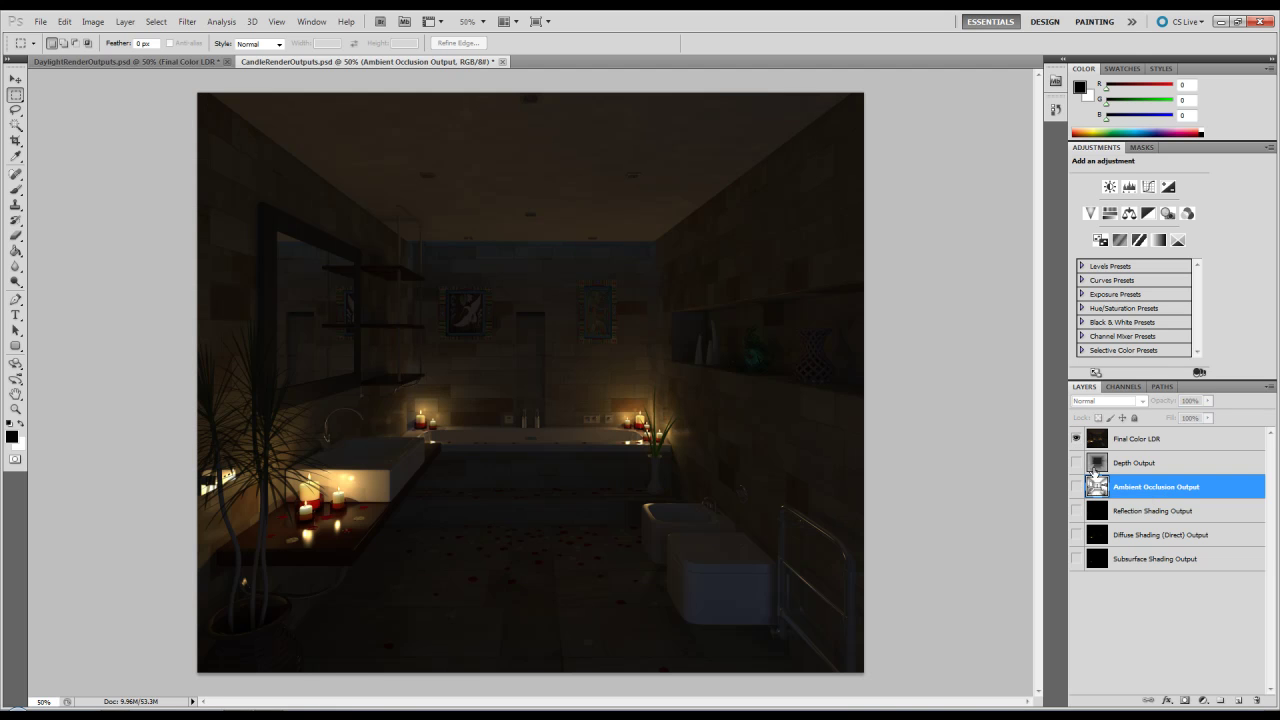
left_click(1076, 439)
left_click(1076, 462)
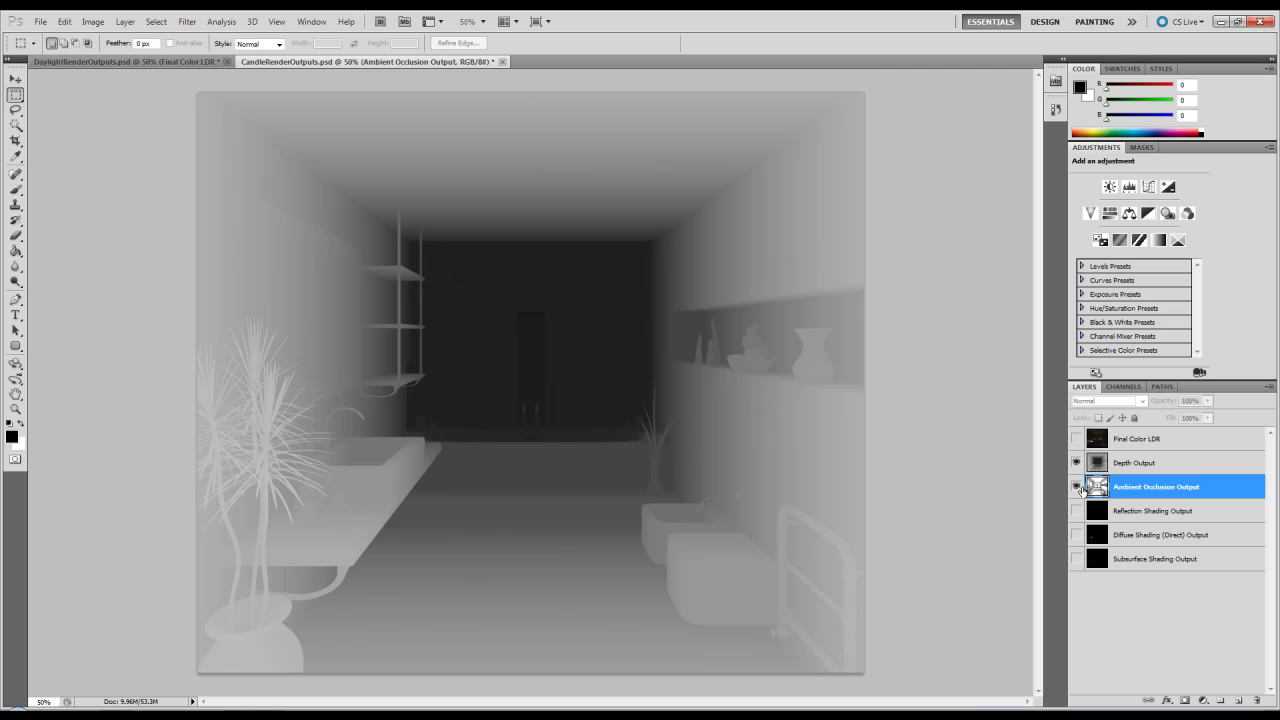
- Move the Ambient Occlusion Output layer above Depth Output and the Final Color LDR layer to the bottom of the stack
left_click_drag(1126, 491, 1128, 458)
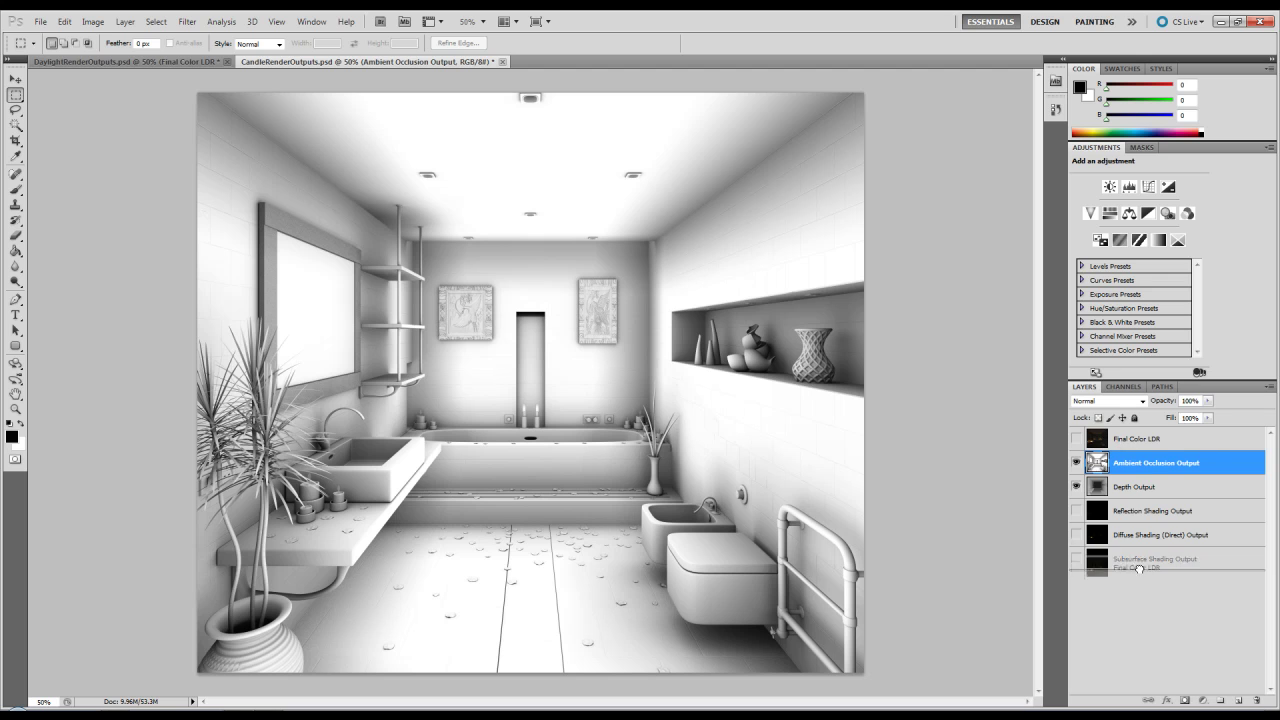
left_click_drag(1139, 568, 1139, 572)
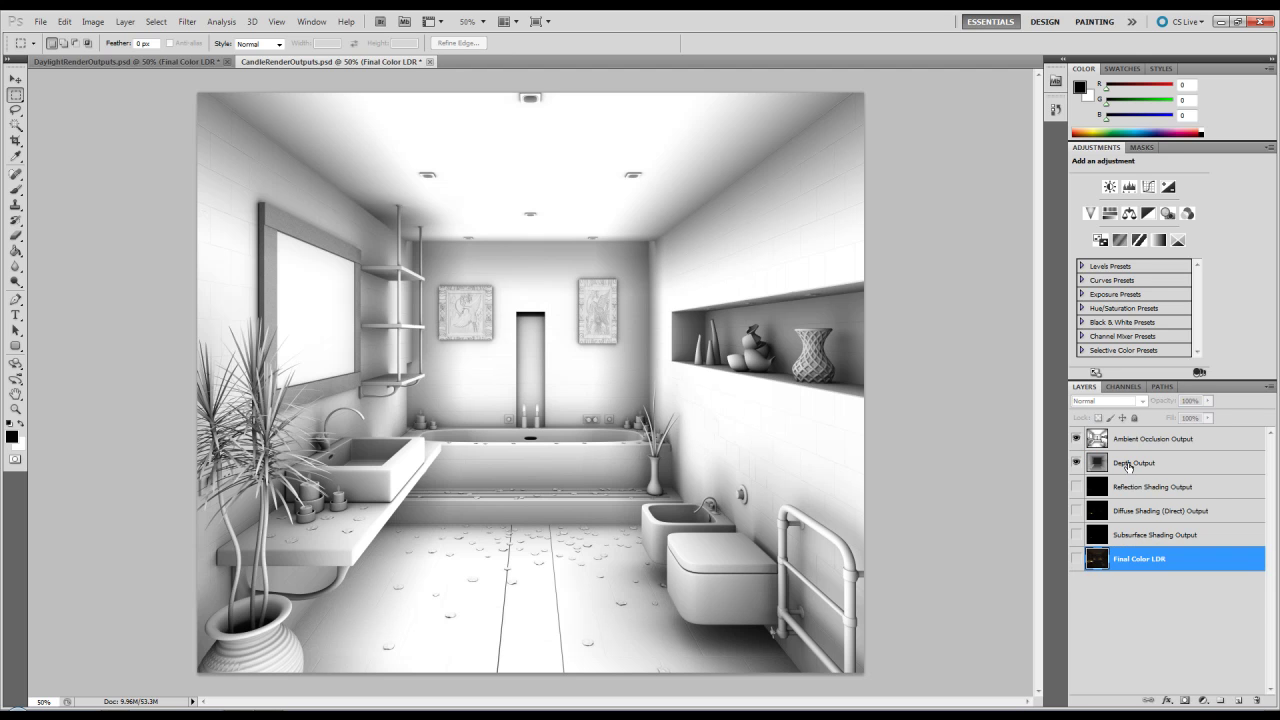
- Isolate the Depth Output layer and copy its entire image into a new alpha channel
left_click(1128, 463)
left_click(1076, 438)
left_click(1142, 487)
left_click(1136, 464)
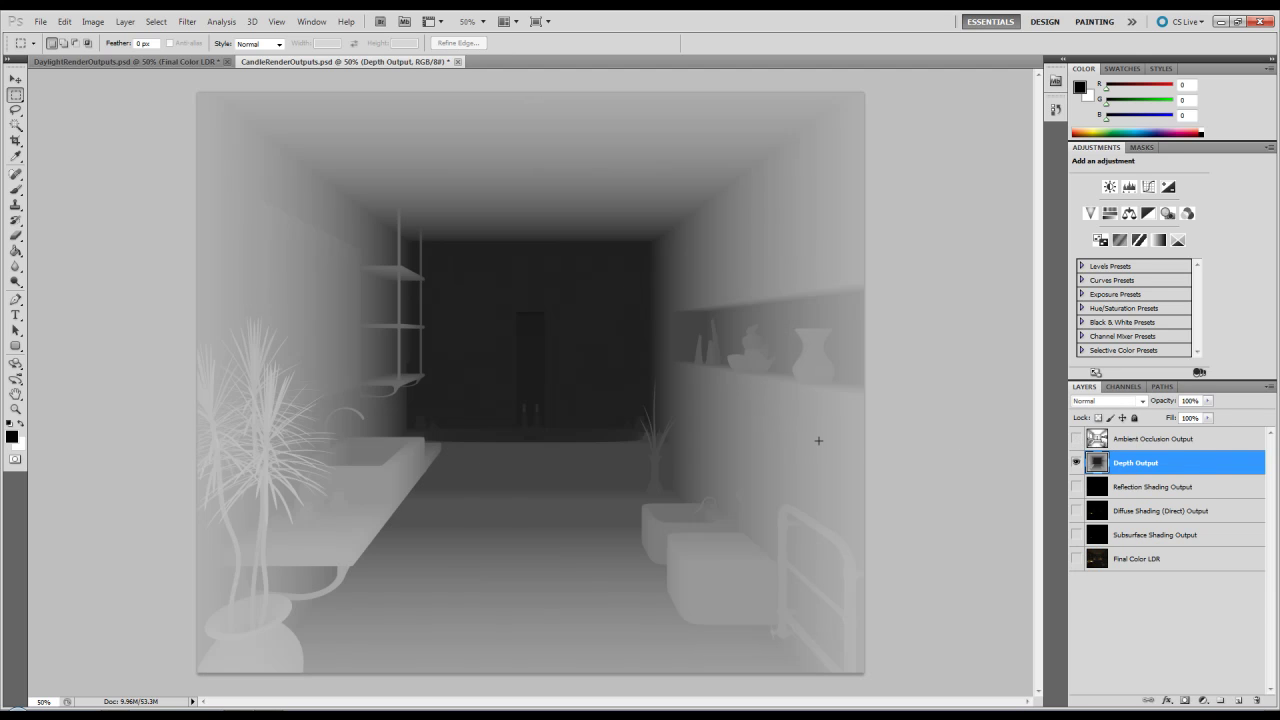
key("ctrl+a")
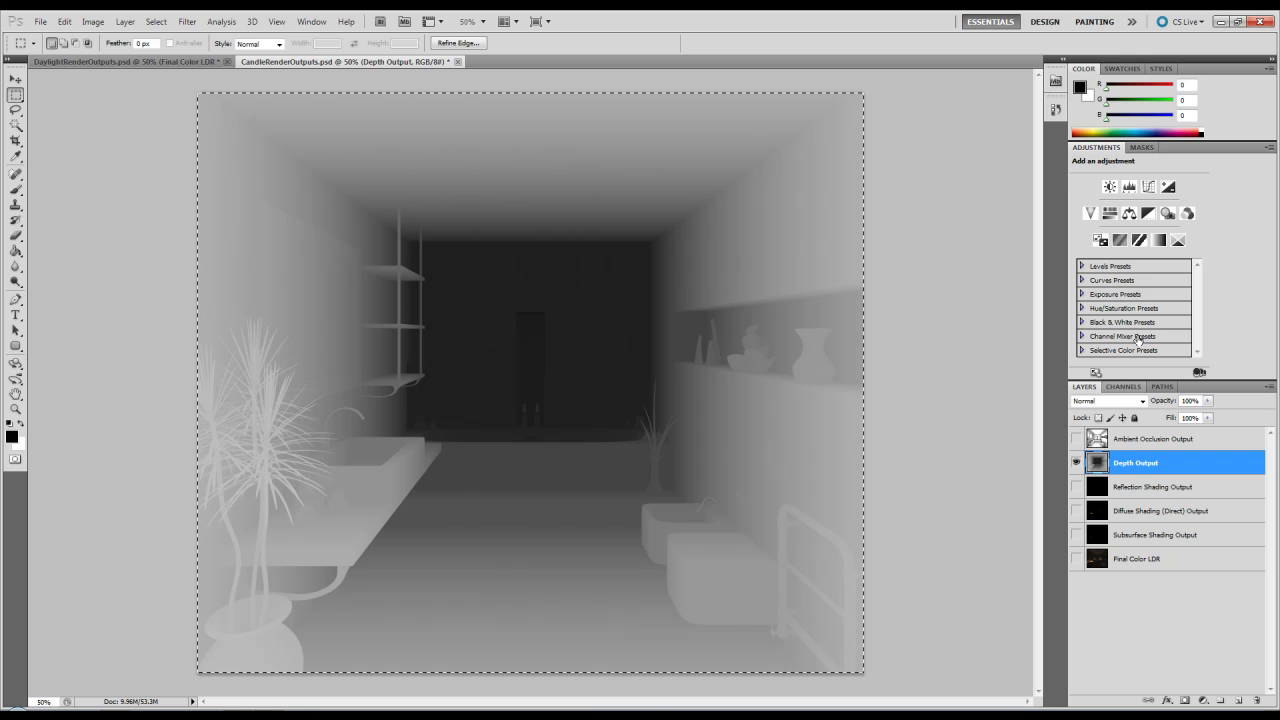
left_click(1123, 386)
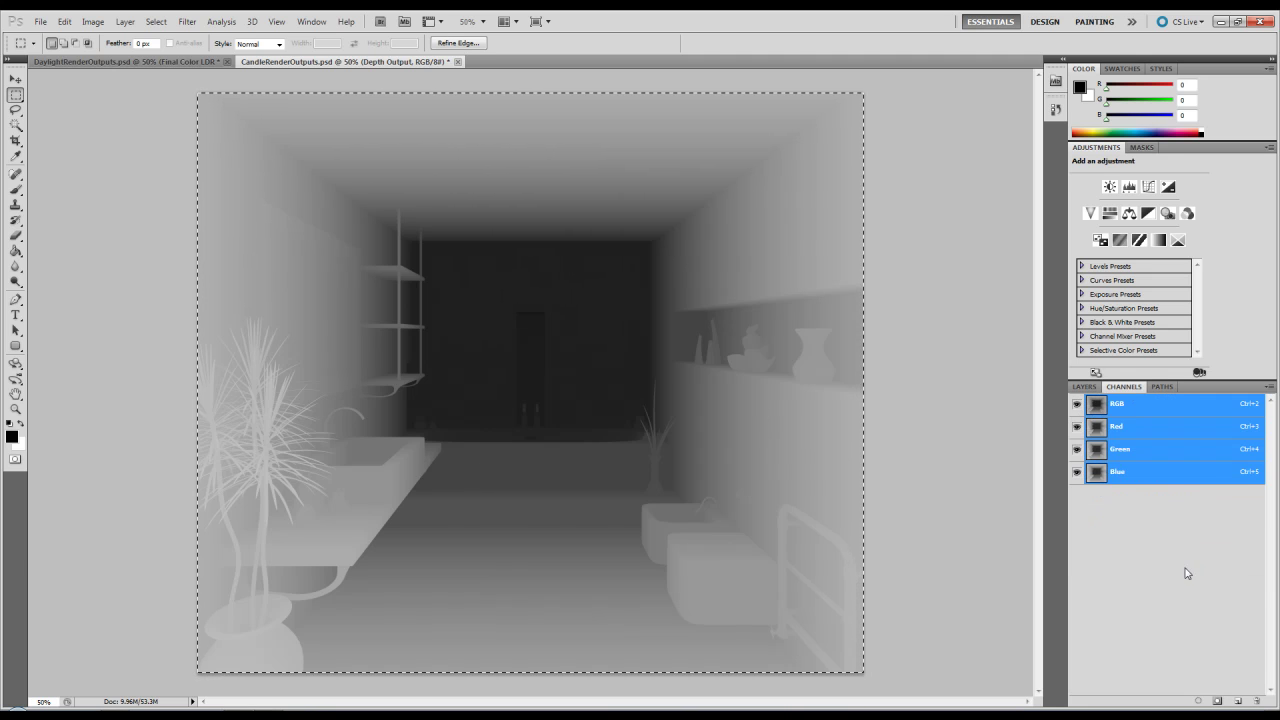
left_click(1239, 703)
key("ctrl+v")
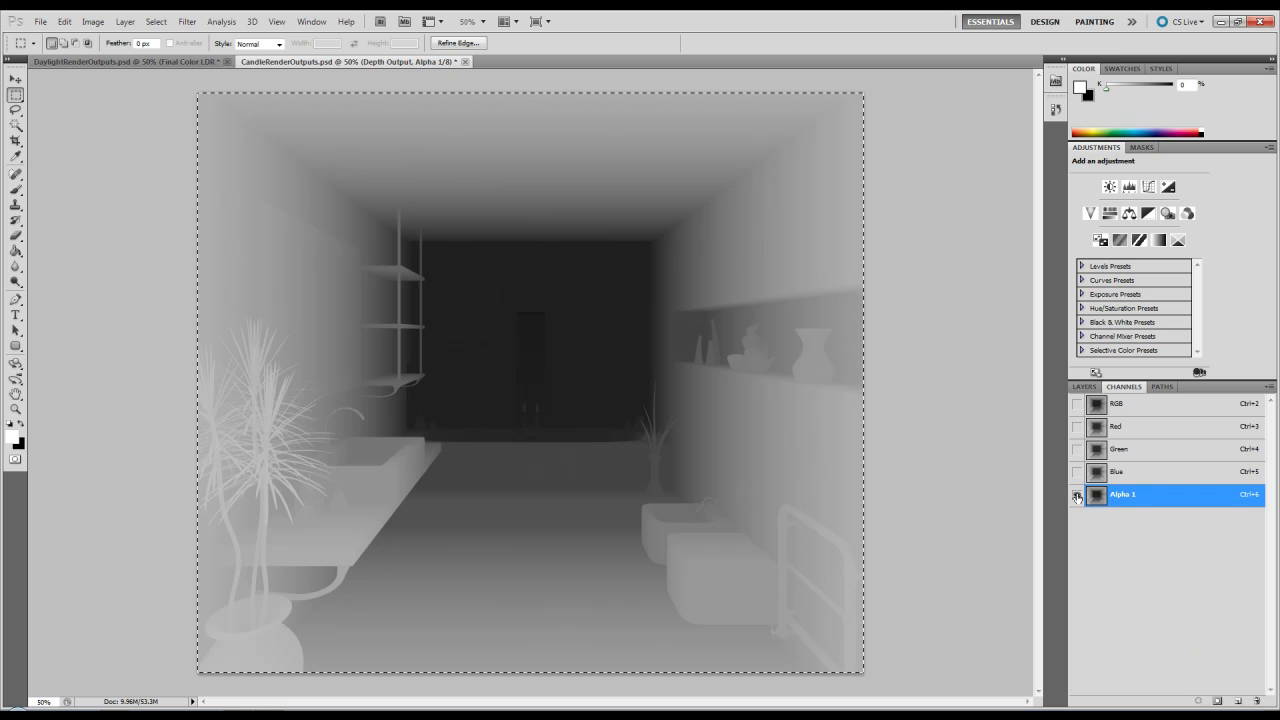
- Make the RGB channels visible again, hide the new alpha channel, and rename it Depth
left_click(1077, 403)
left_click(1077, 494)
double_click(1122, 494)
type("Depth")
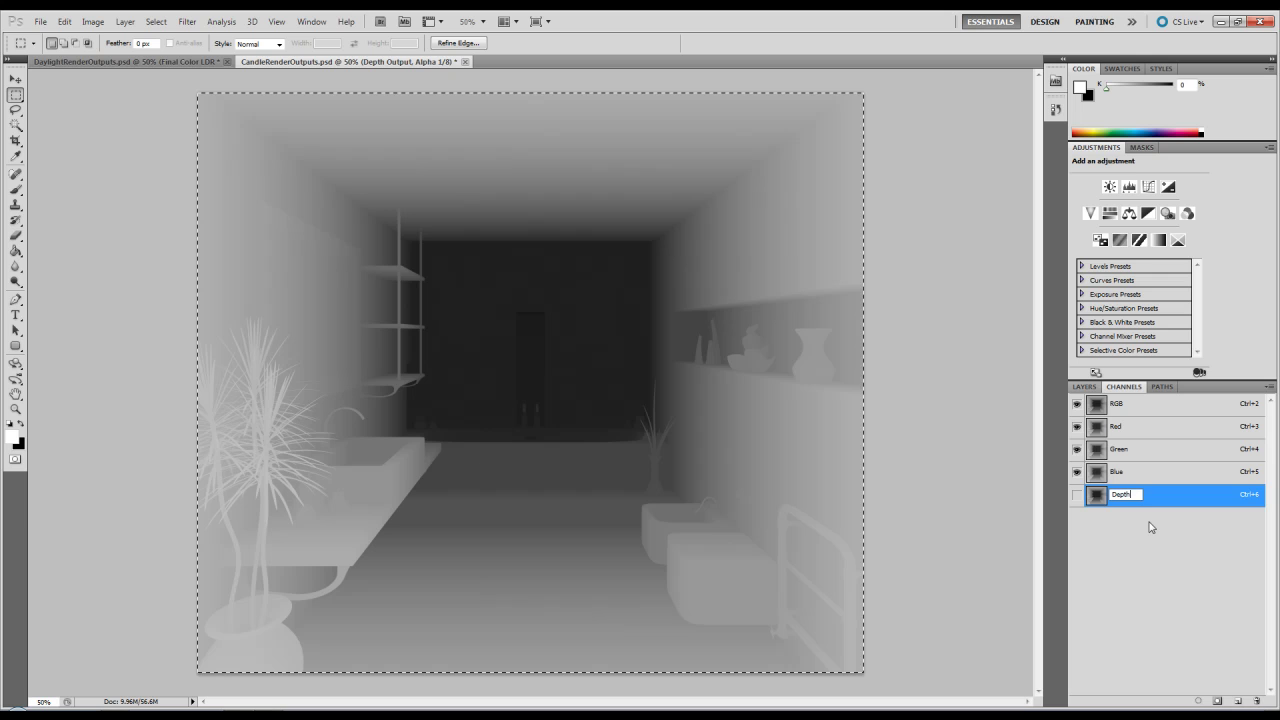
key("Return")
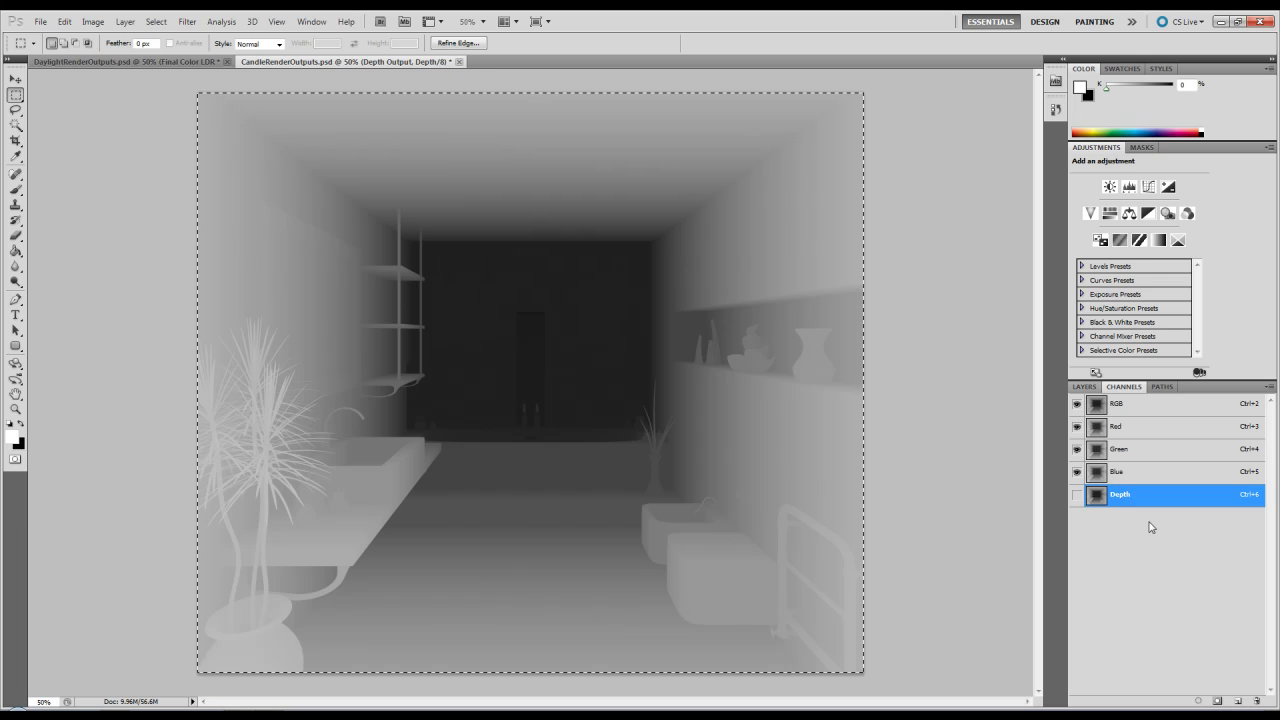
- Clear the selection, delete the Depth Output layer, and select and show the Final Color LDR layer
left_click(1089, 385)
key("ctrl+d")
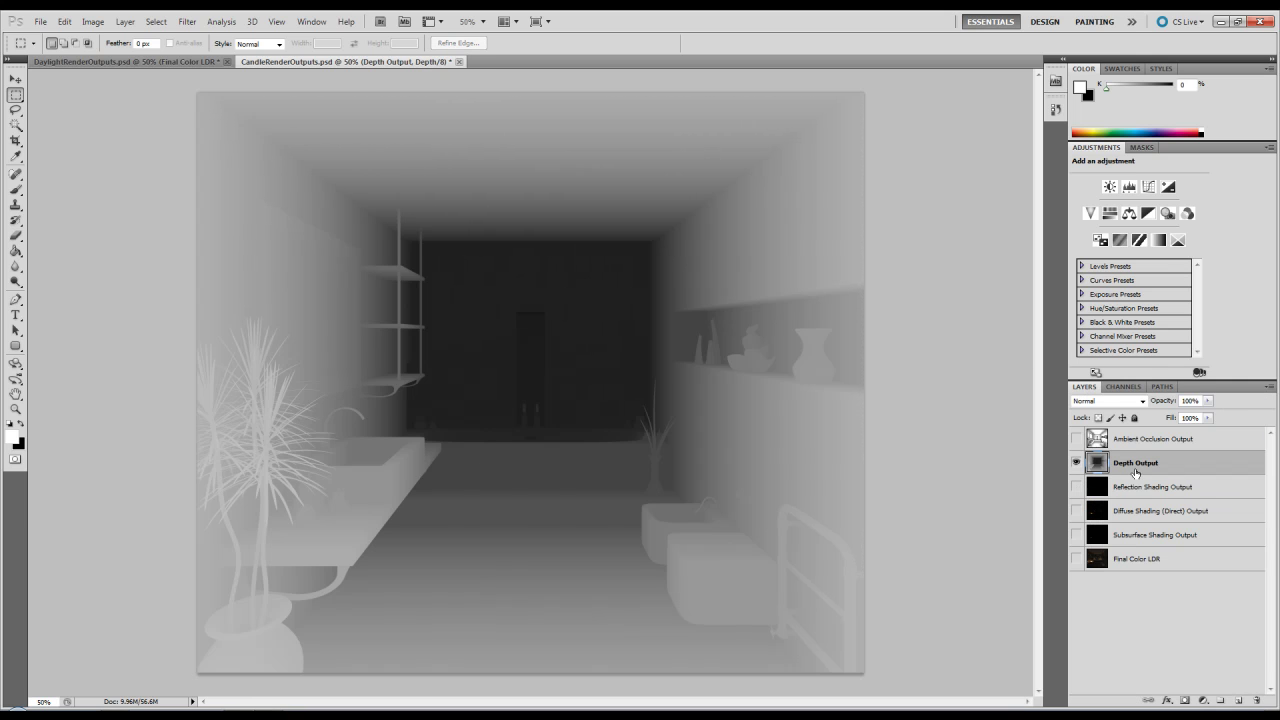
key("Delete")
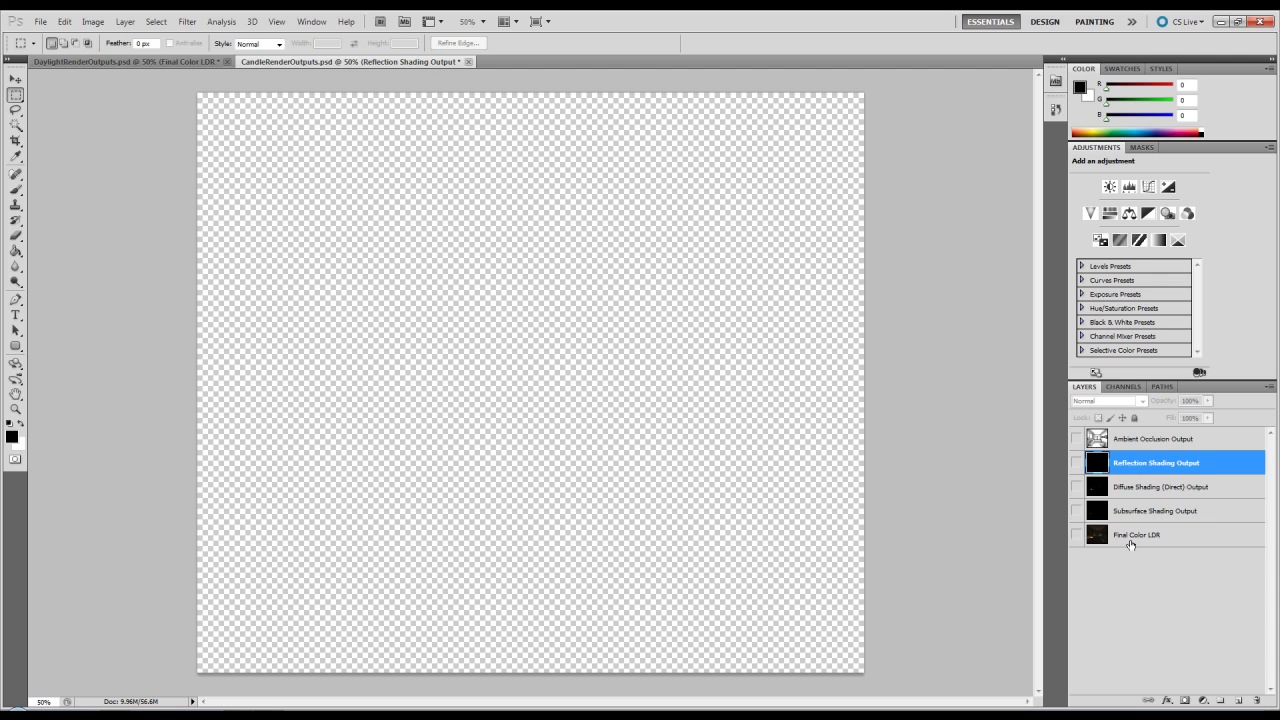
left_click(1130, 540)
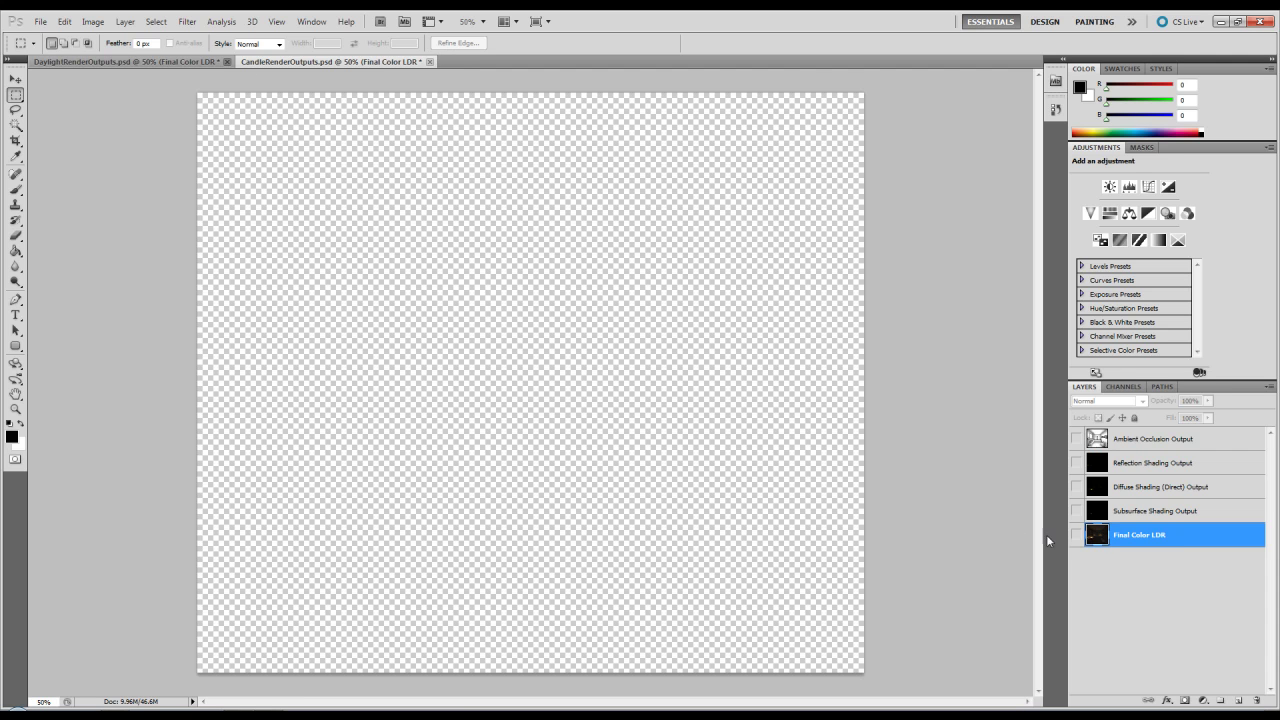
left_click(1076, 535)
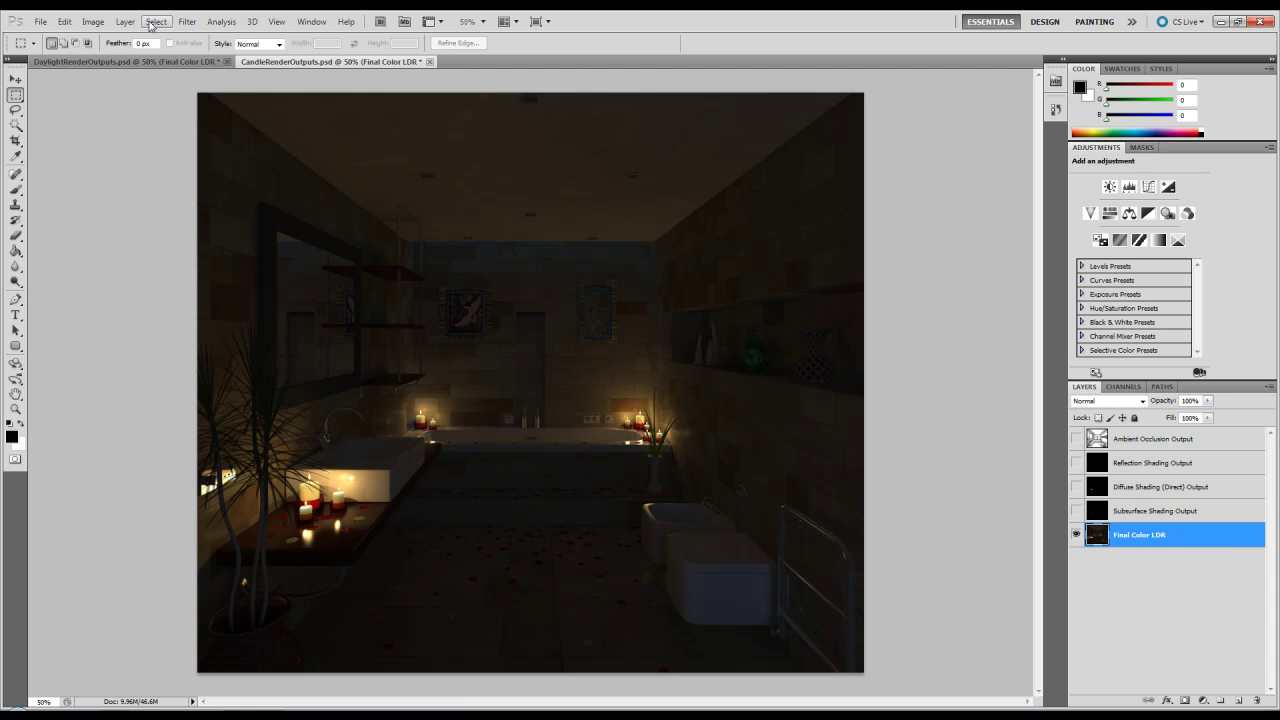
right_click(1123, 537)
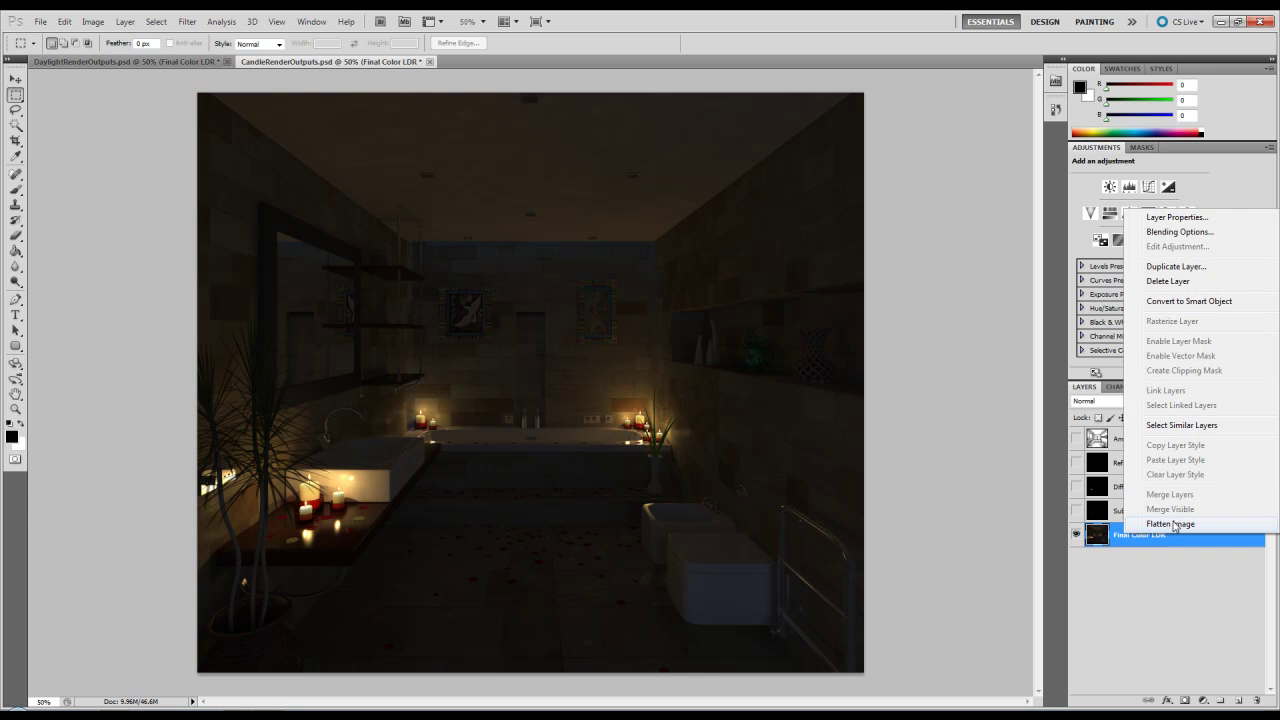
left_click(1175, 301)
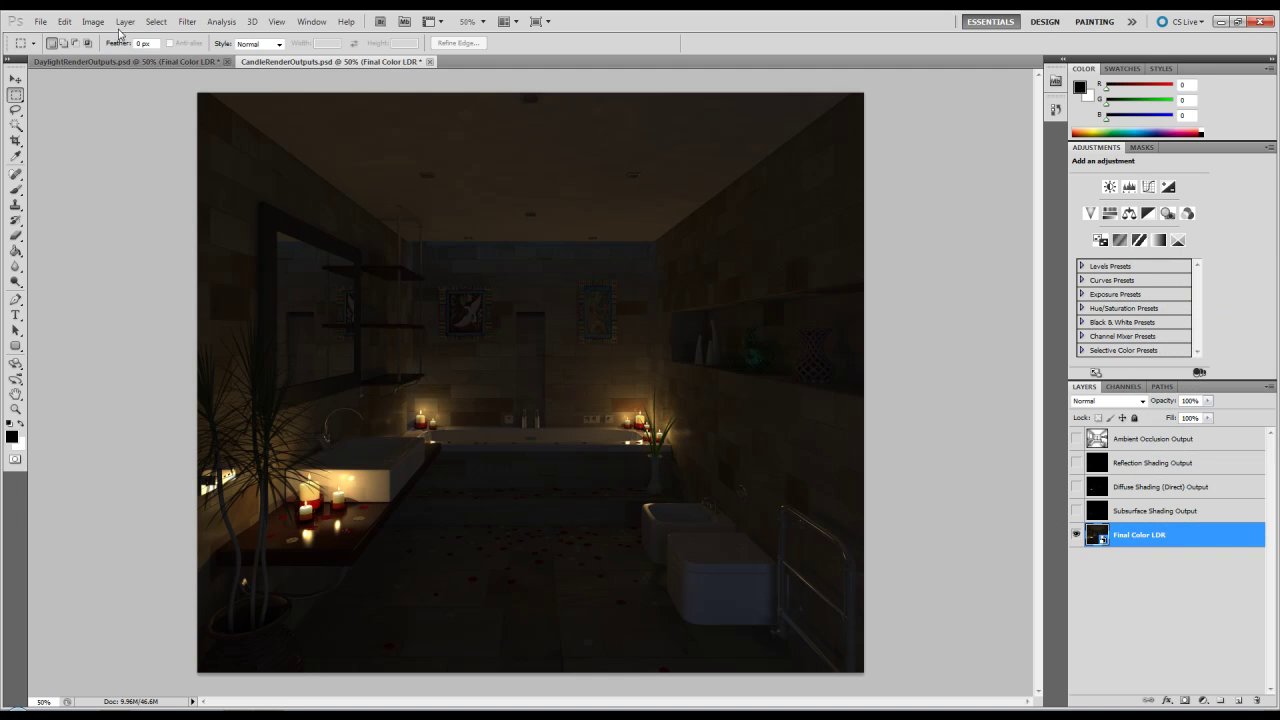
left_click(124, 21)
mouse_move(187, 21)
mouse_move(124, 21)
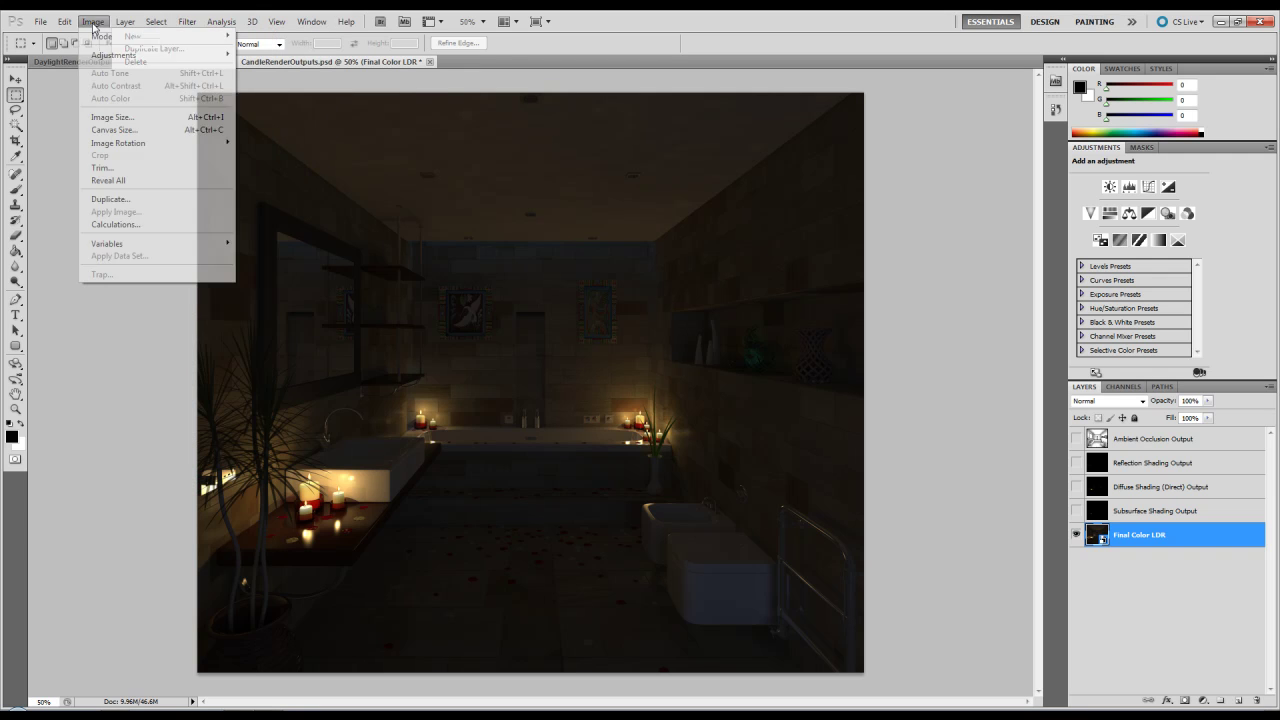
mouse_move(130, 55)
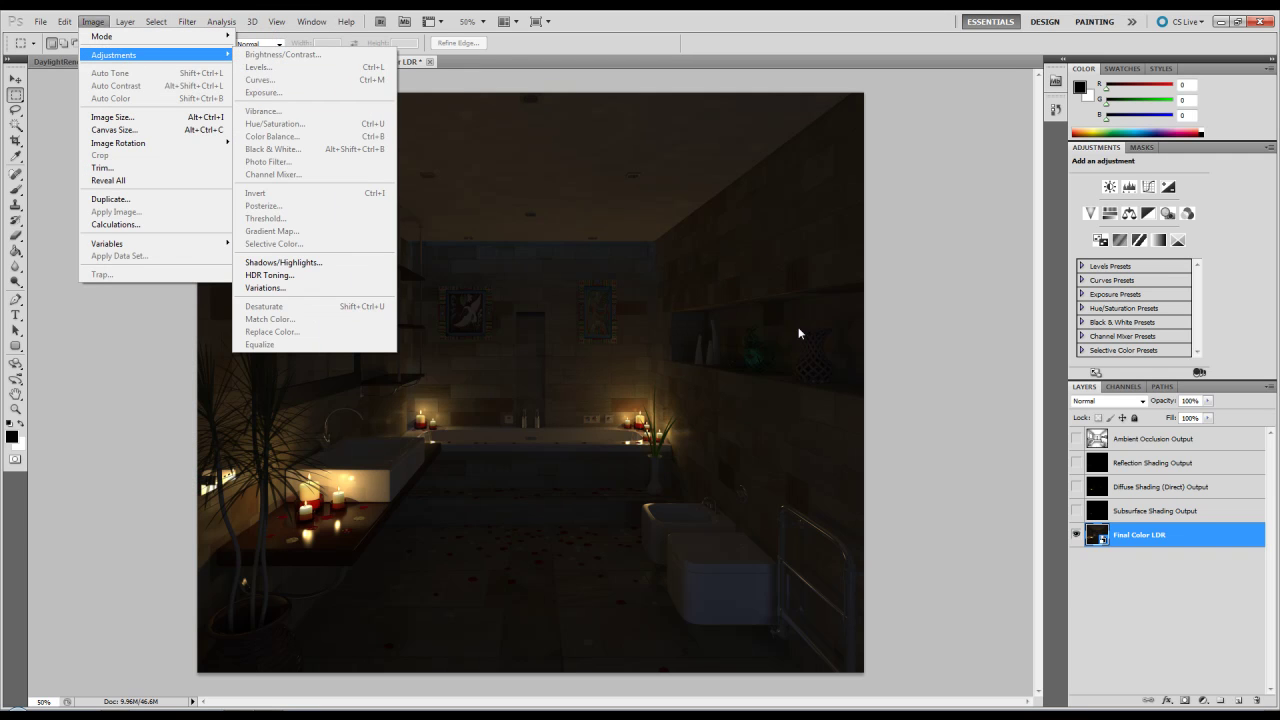
left_click(1140, 535)
right_click(1145, 540)
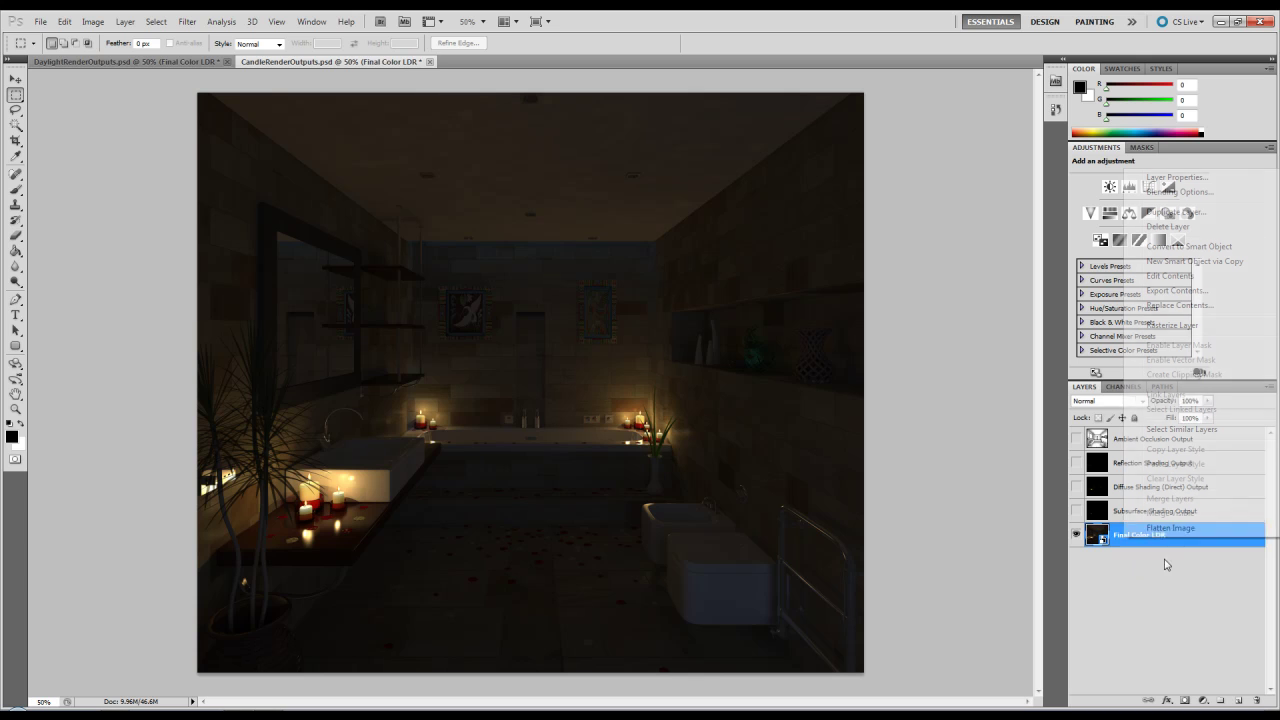
left_click(1177, 325)
- Brighten the Final Color LDR layer with a Levels adjustment, setting the white input level to 223
left_click(93, 23)
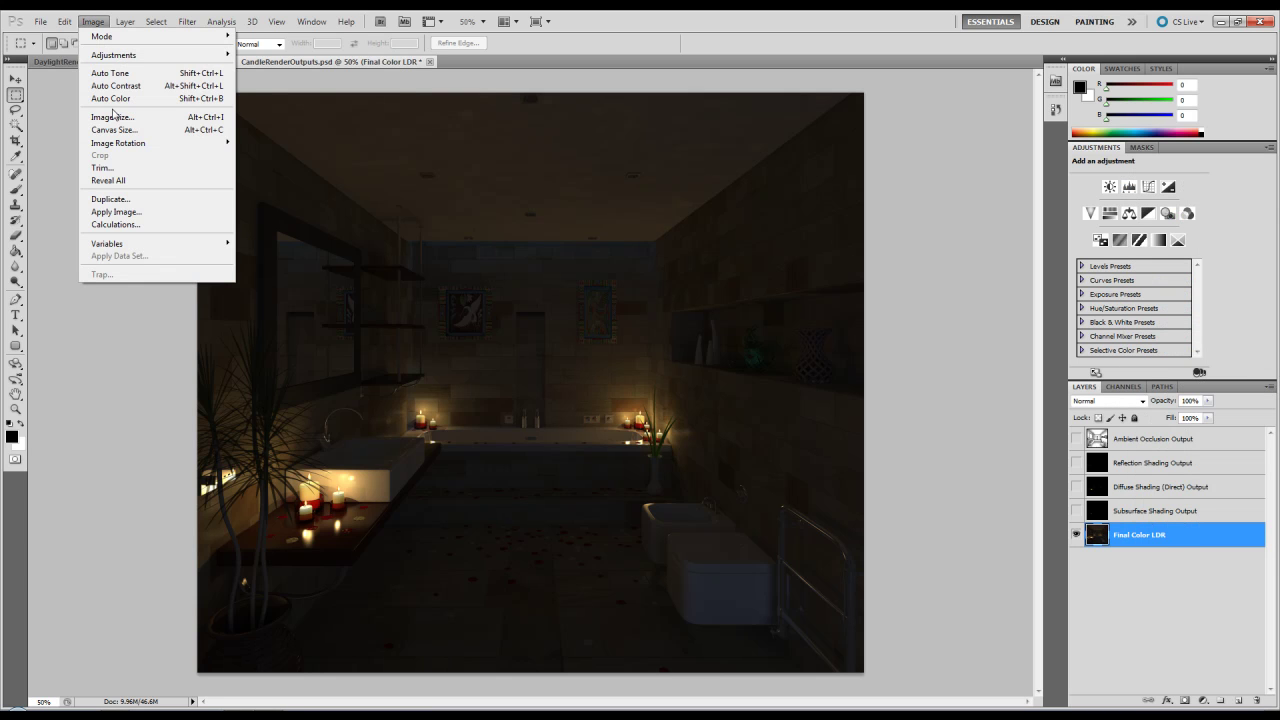
mouse_move(124, 56)
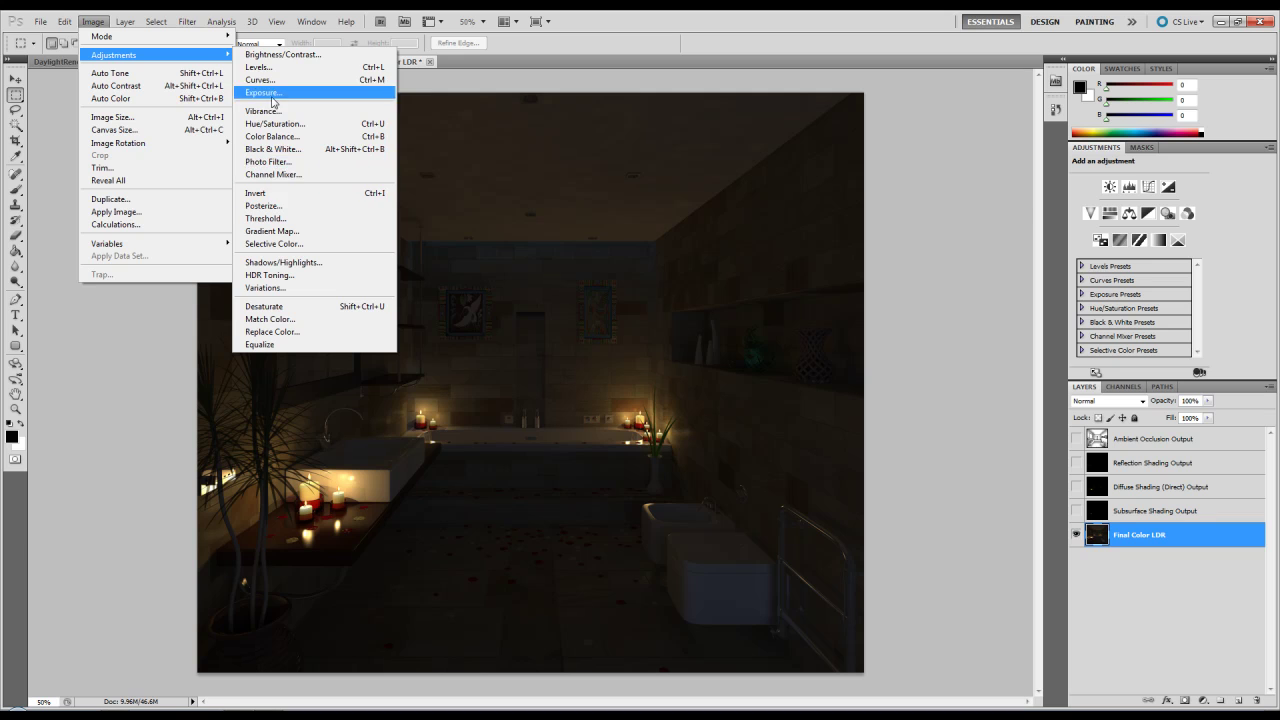
left_click(262, 67)
mouse_move(1036, 348)
left_mouse_down()
mouse_move(995, 348)
mouse_move(1040, 355)
mouse_move(1014, 350)
left_mouse_up()
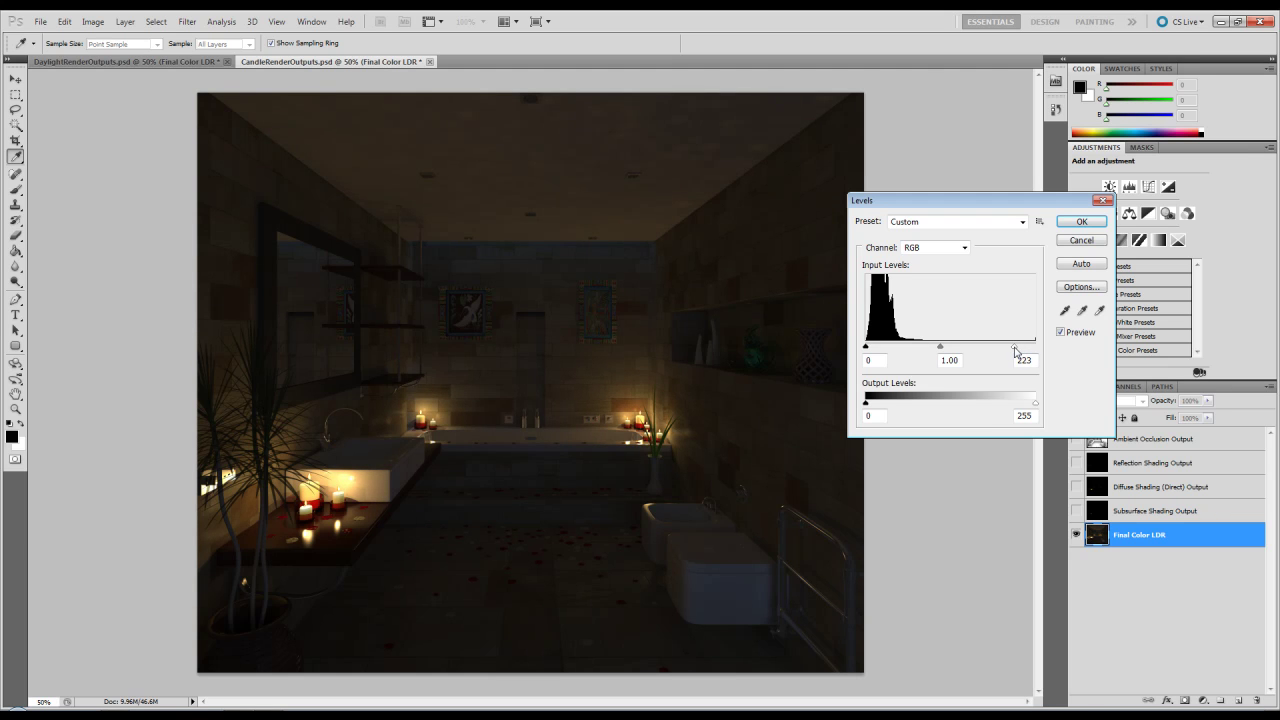
left_click(1081, 221)
- Convert the Final Color LDR layer to a smart object and apply Paint Daubs with brush size 2, sharpness 2 and the Simple brush type
right_click(1130, 538)
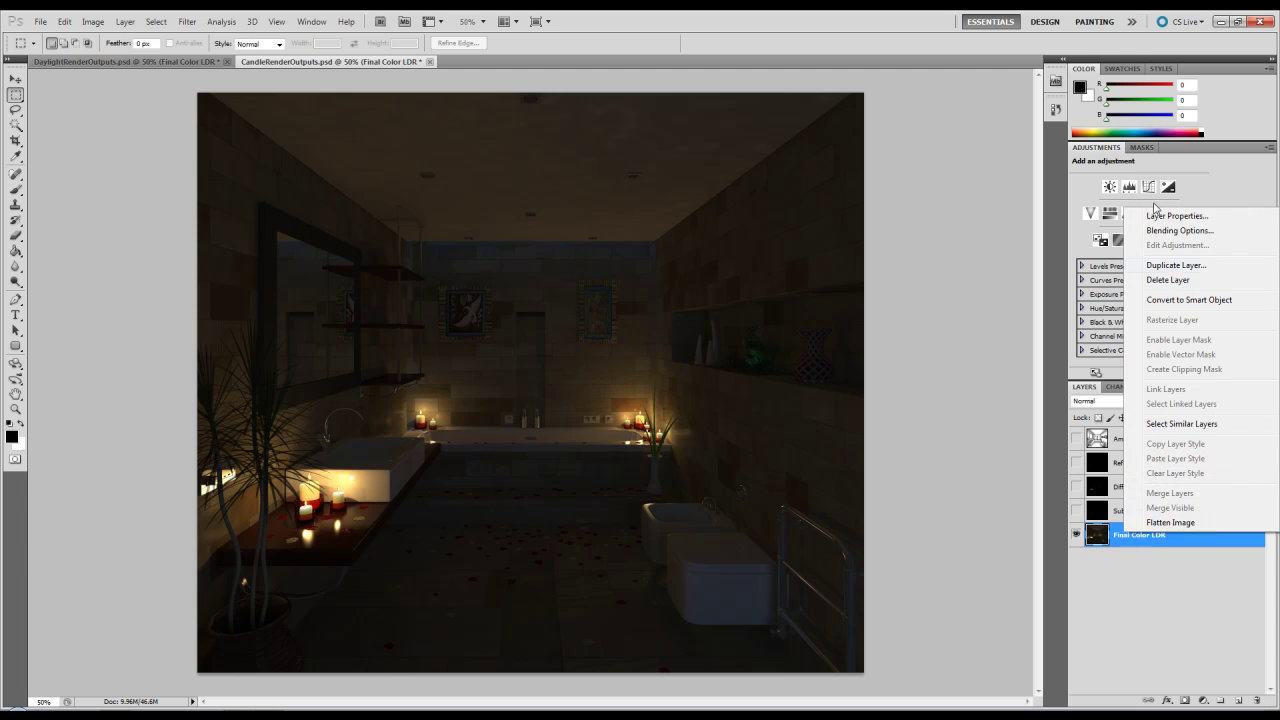
left_click(1168, 299)
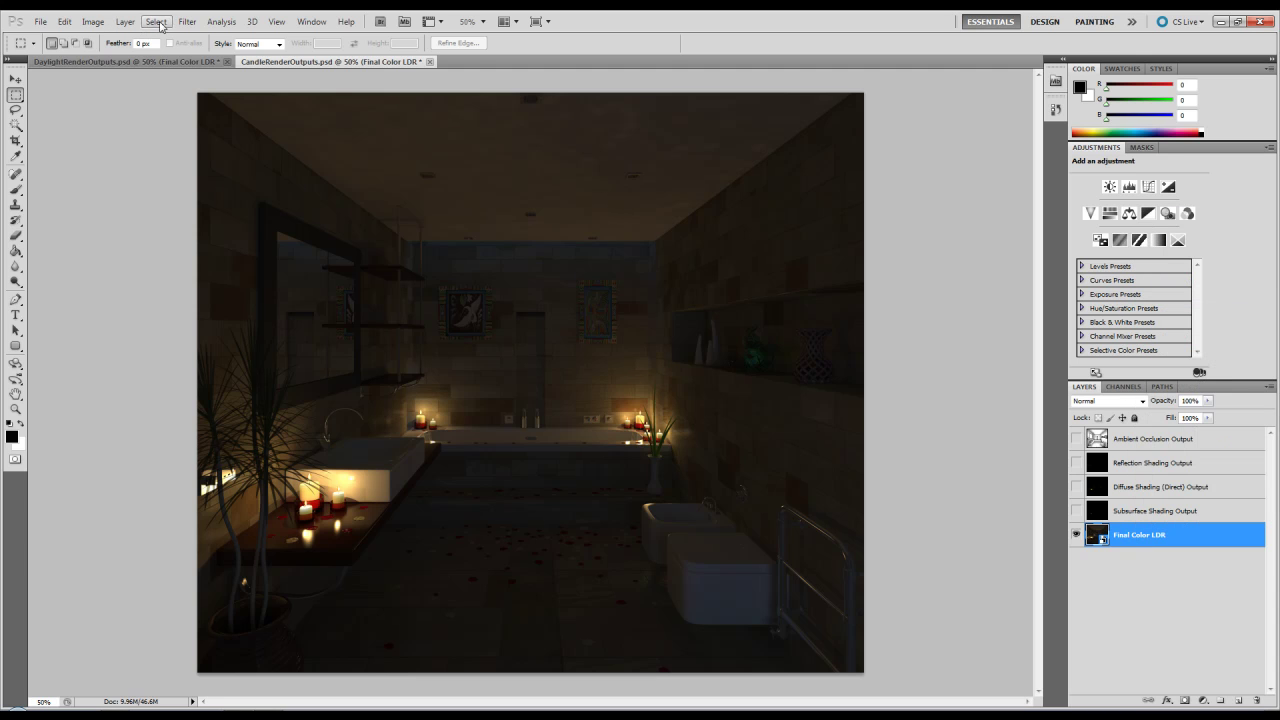
left_click(187, 21)
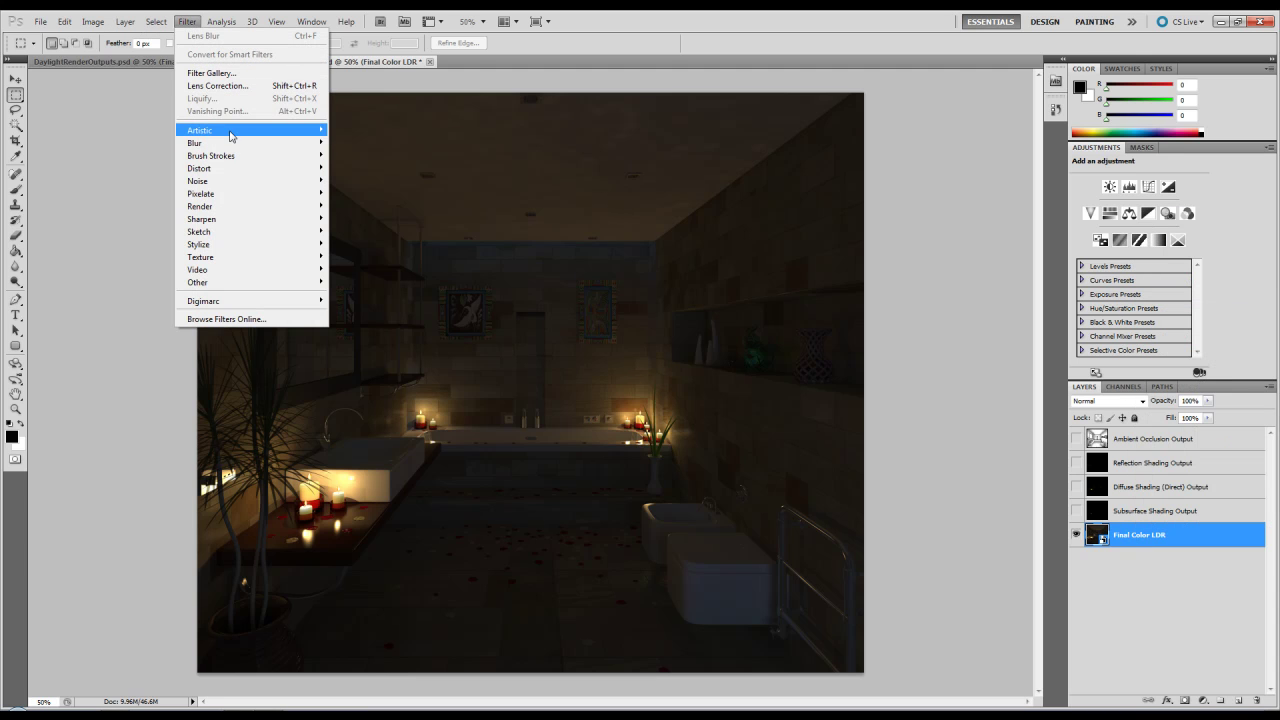
mouse_move(232, 131)
left_click(376, 210)
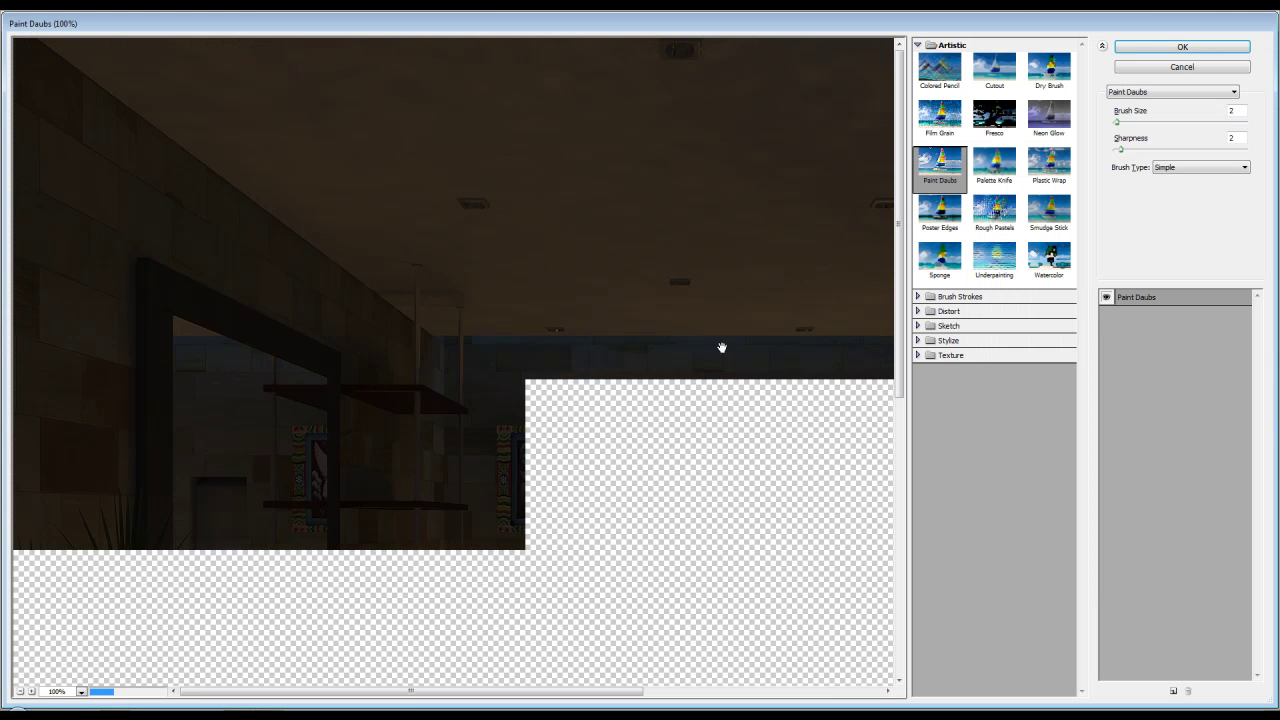
left_click_drag(720, 487, 577, 266)
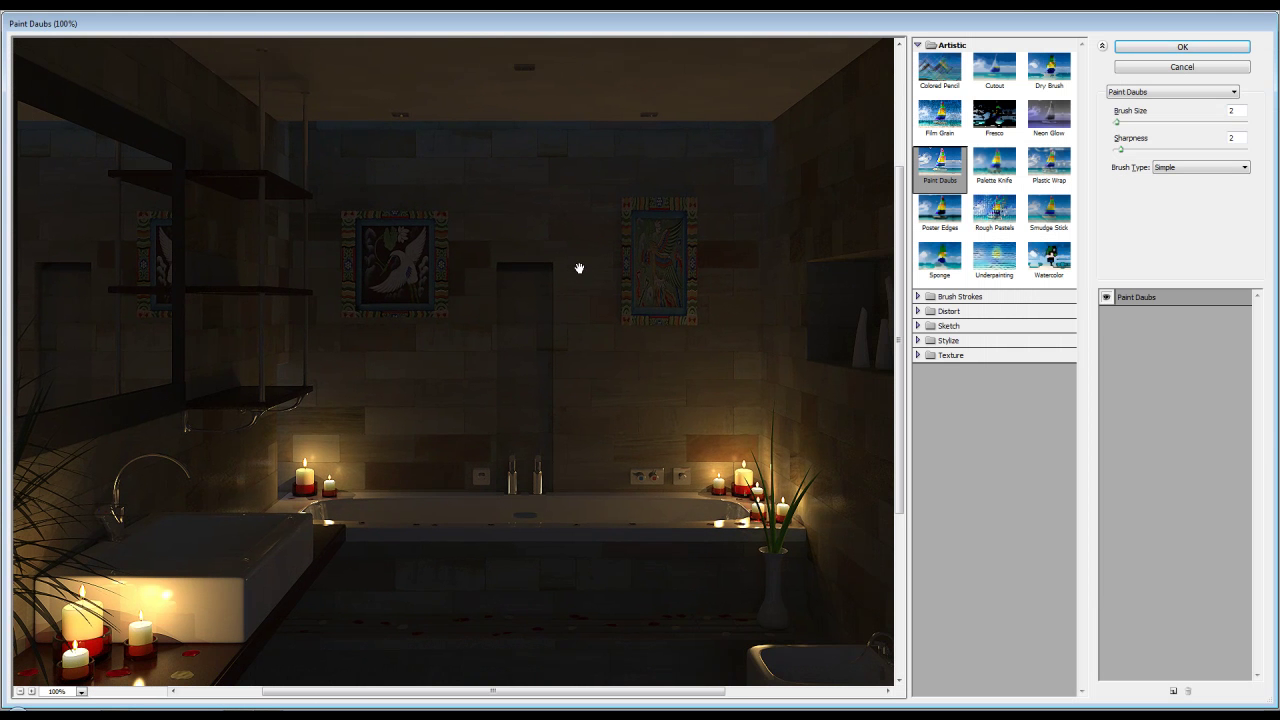
left_click(1162, 48)
- Duplicate the filtered Final Color LDR smart object, collapse the lower layer's filter list, and turn off the upper copy's smart filters
left_click_drag(1188, 556, 1122, 605)
left_click(1262, 595)
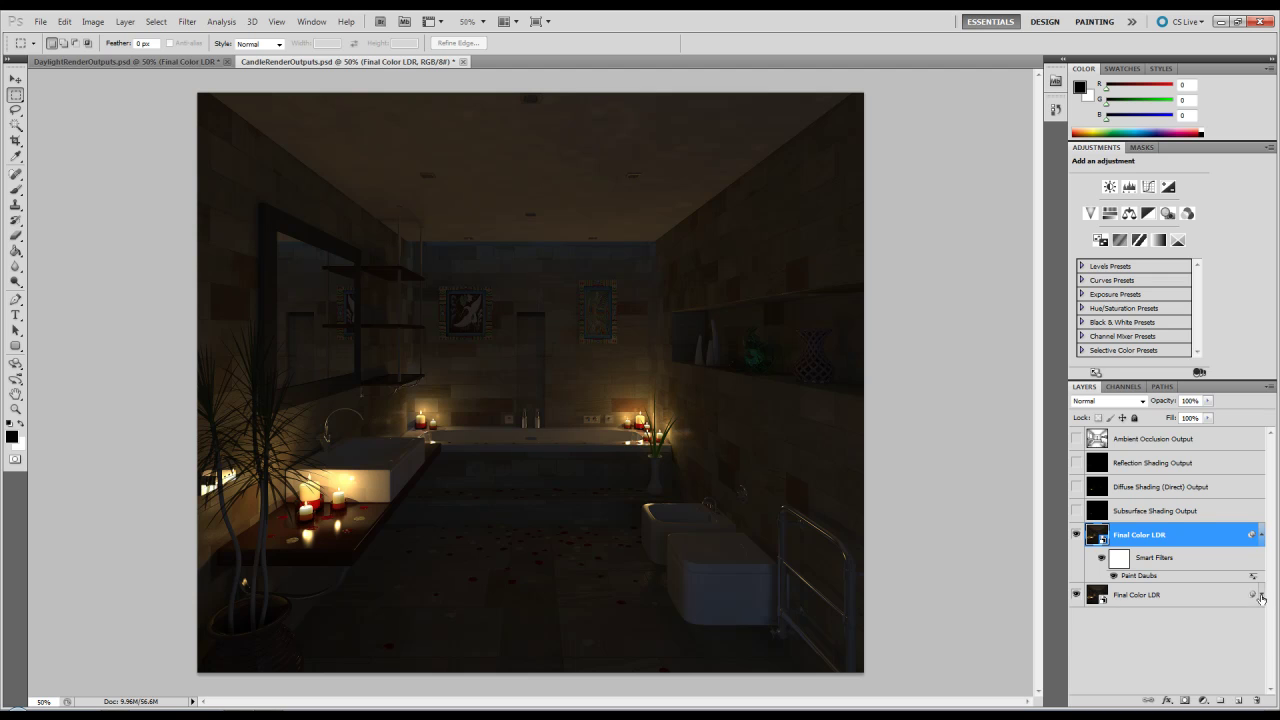
left_click(1103, 559)
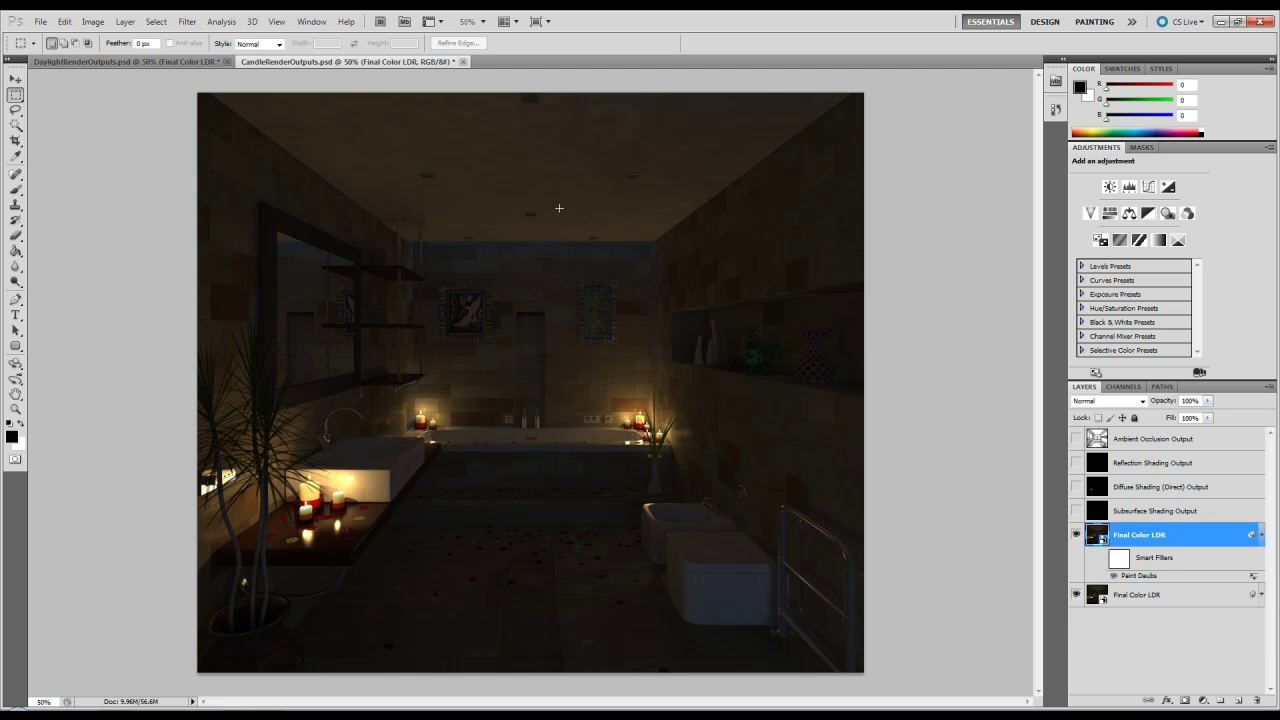
- Apply a Gaussian Blur smart filter with a 2.0-pixel radius to the upper Final Color LDR layer
left_click(187, 23)
mouse_move(234, 145)
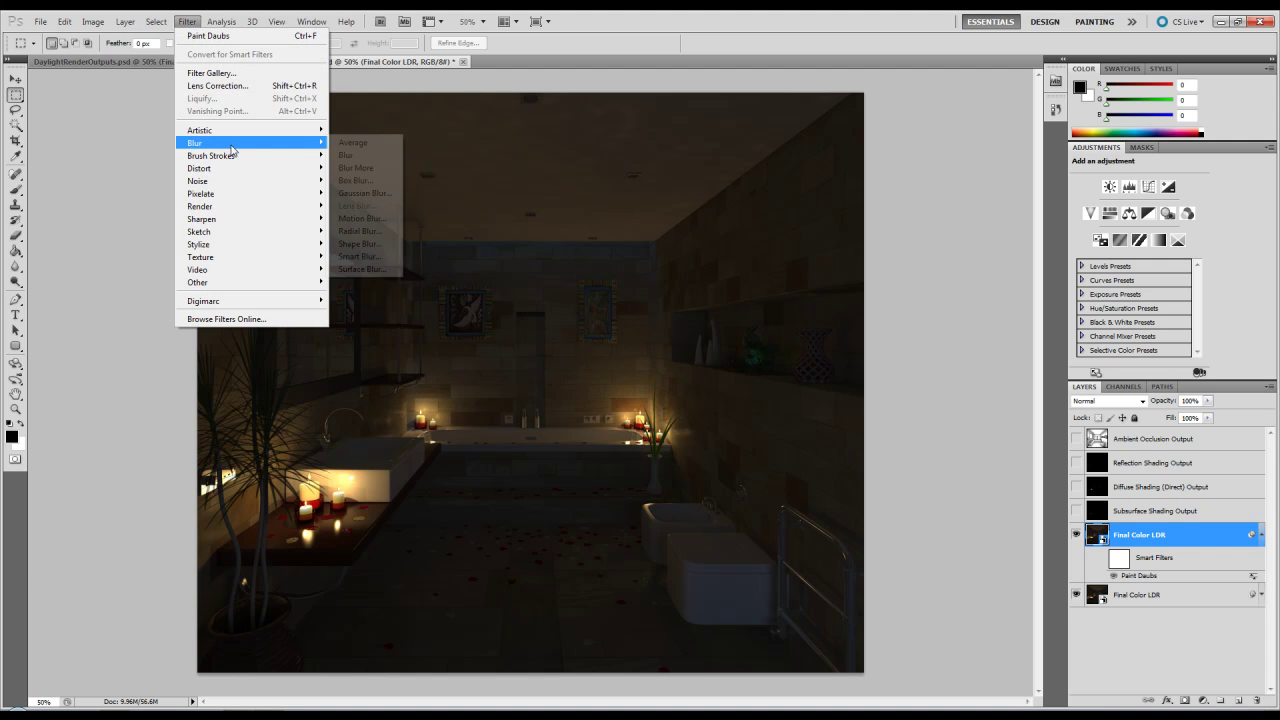
left_click(381, 197)
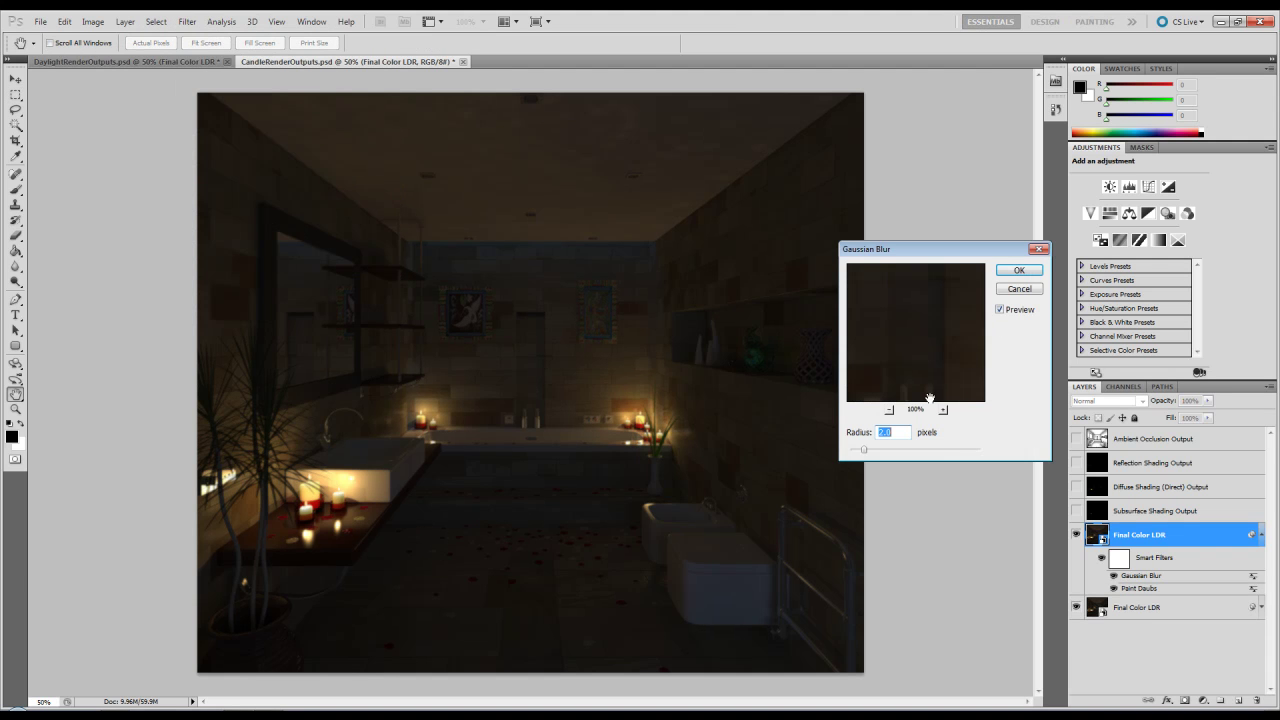
left_click(1019, 270)
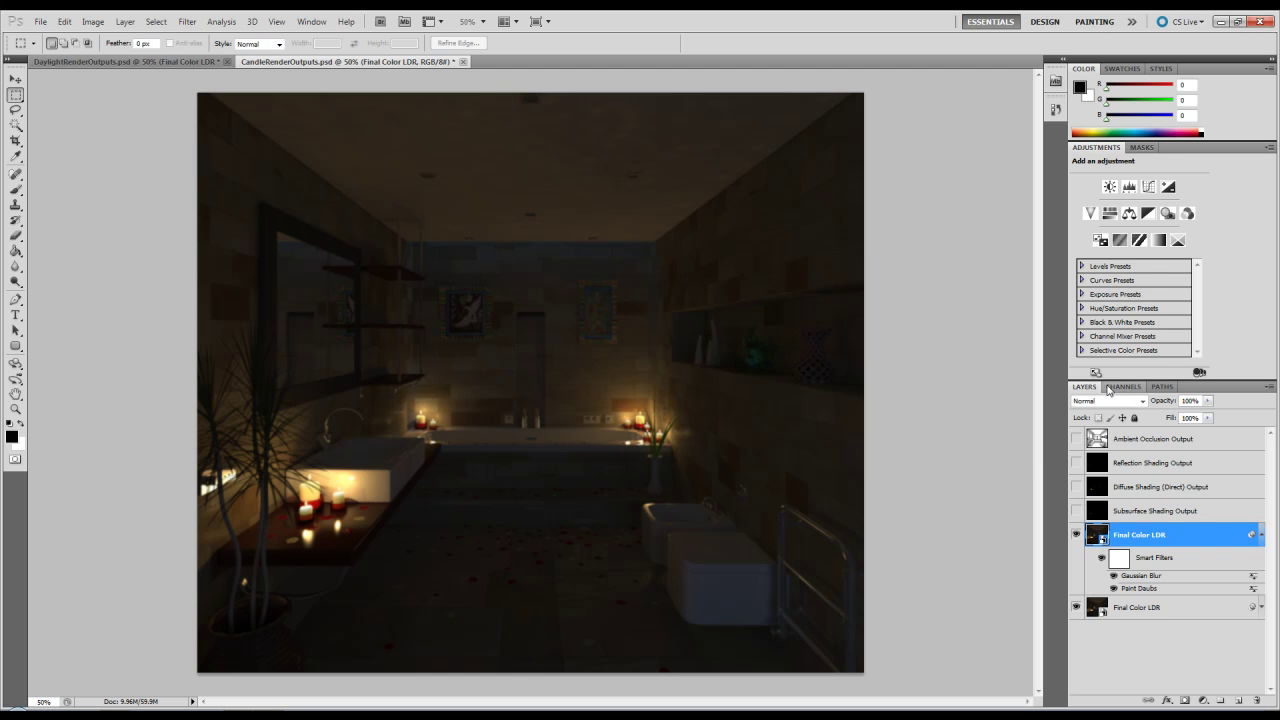
- Blend the upper Final Color LDR layer in Lighten mode at 40% opacity and collapse its smart filter list
left_click(1115, 404)
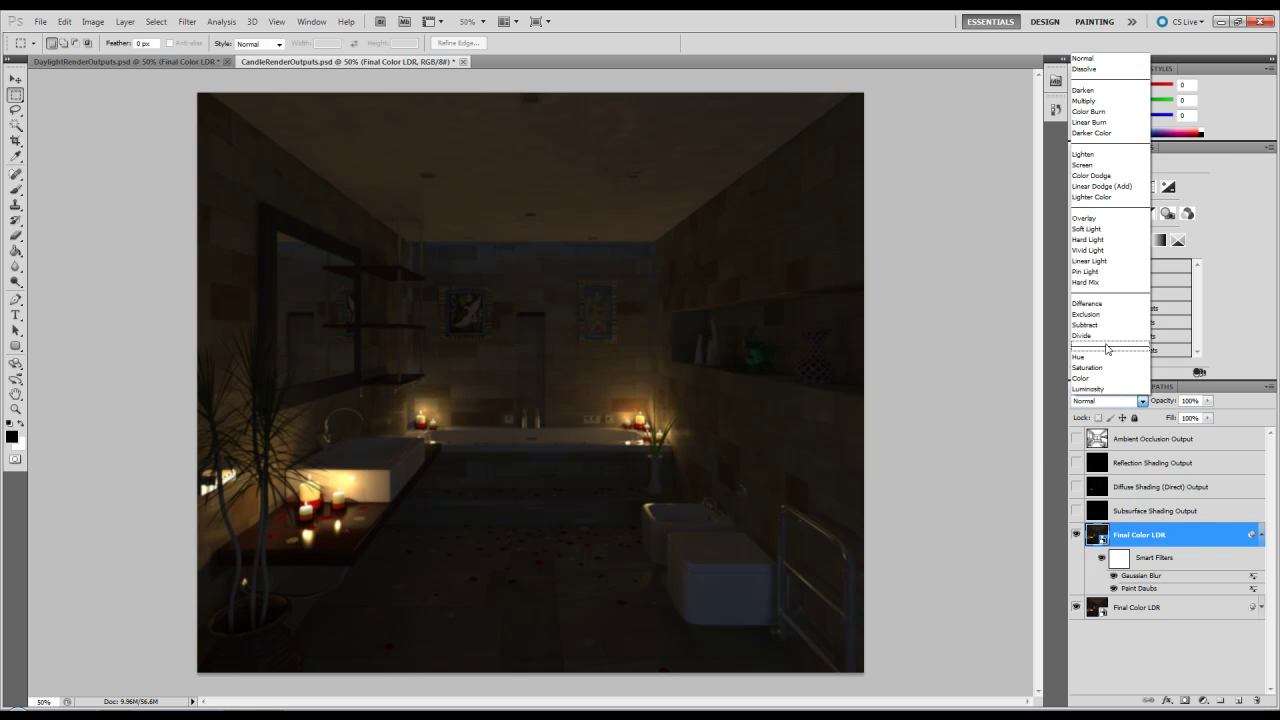
left_click(1095, 158)
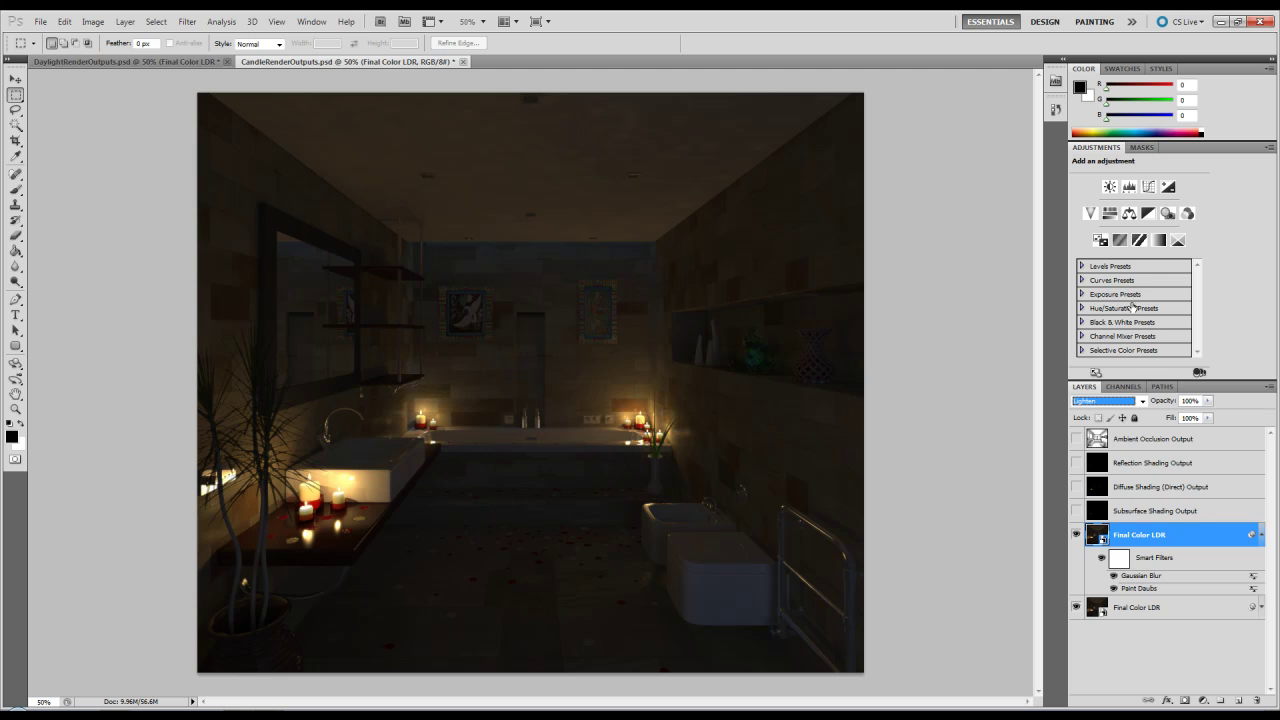
left_click(1259, 536)
left_click_drag(1208, 400, 1170, 418)
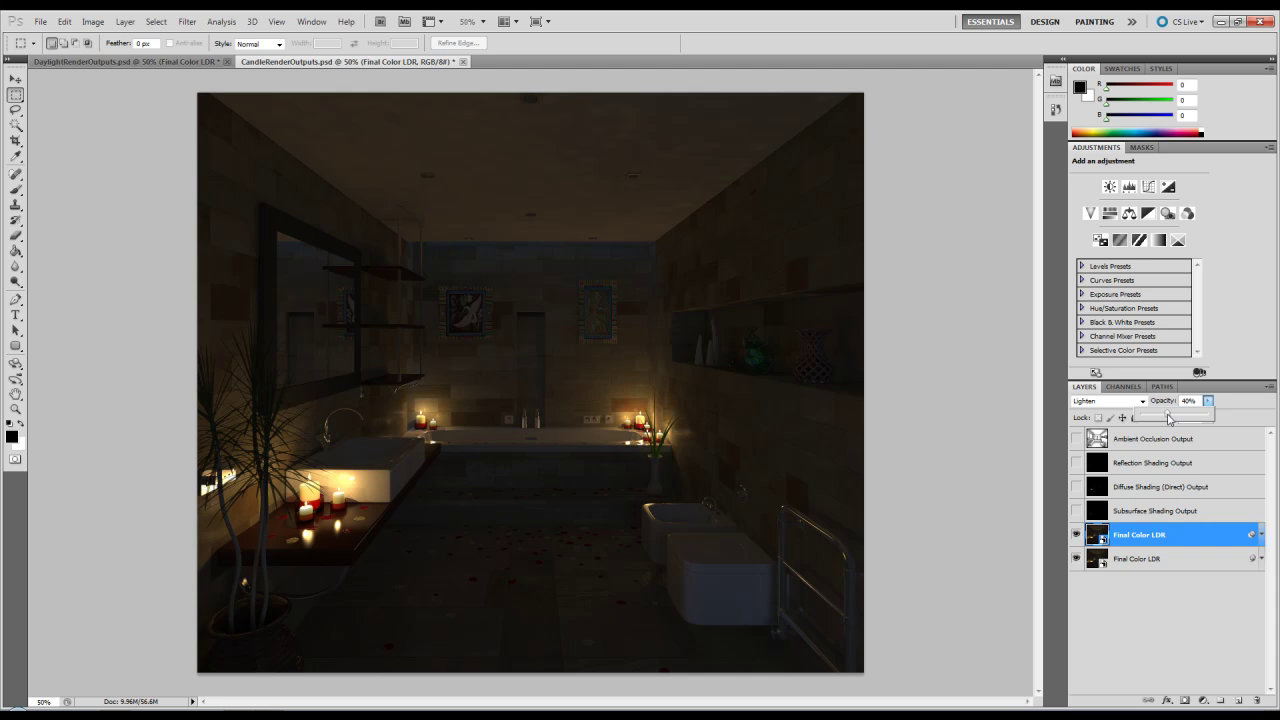
- Show the Subsurface Shading Output layer and set its blend mode to Screen
left_click(1080, 512)
left_click(1125, 517)
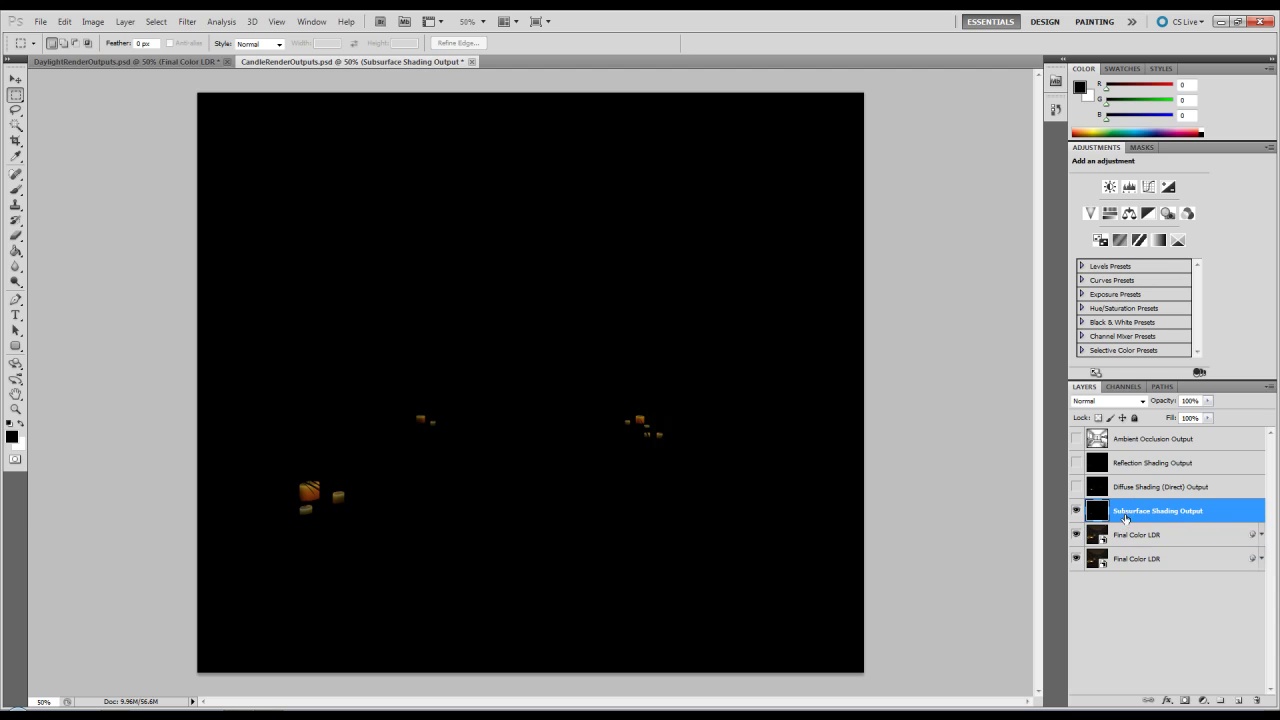
left_click(1140, 401)
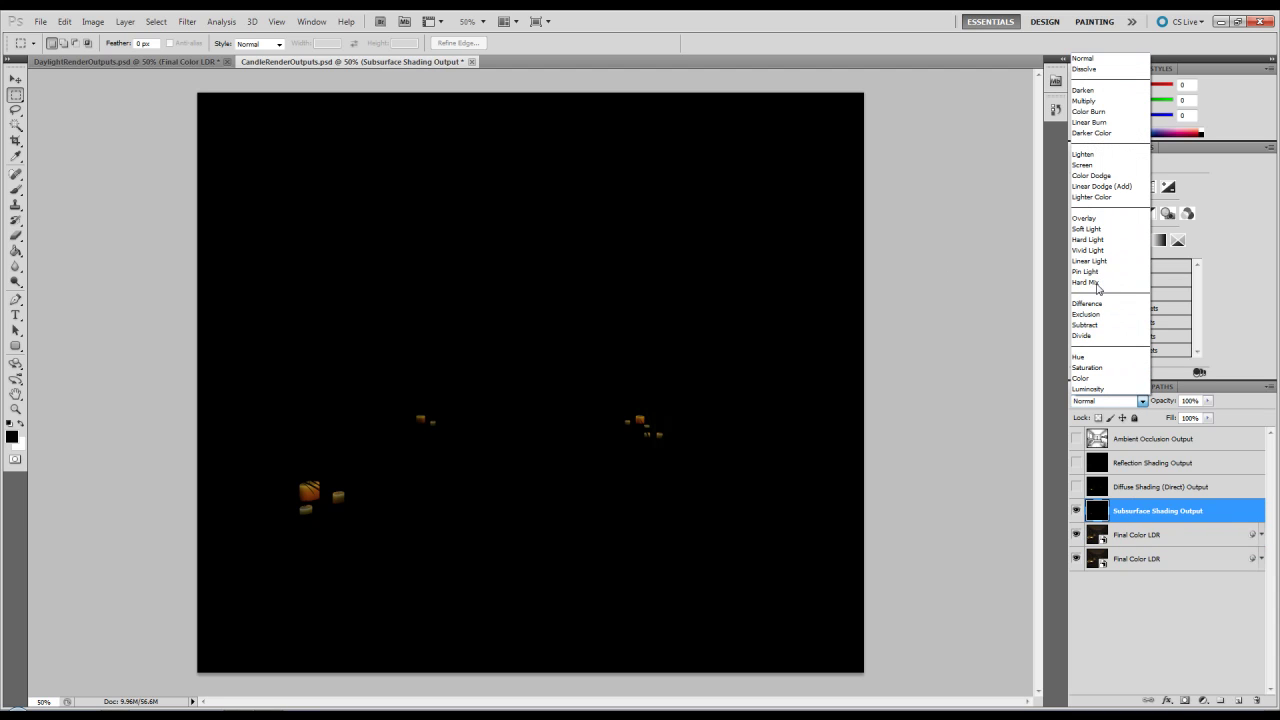
left_click(1087, 166)
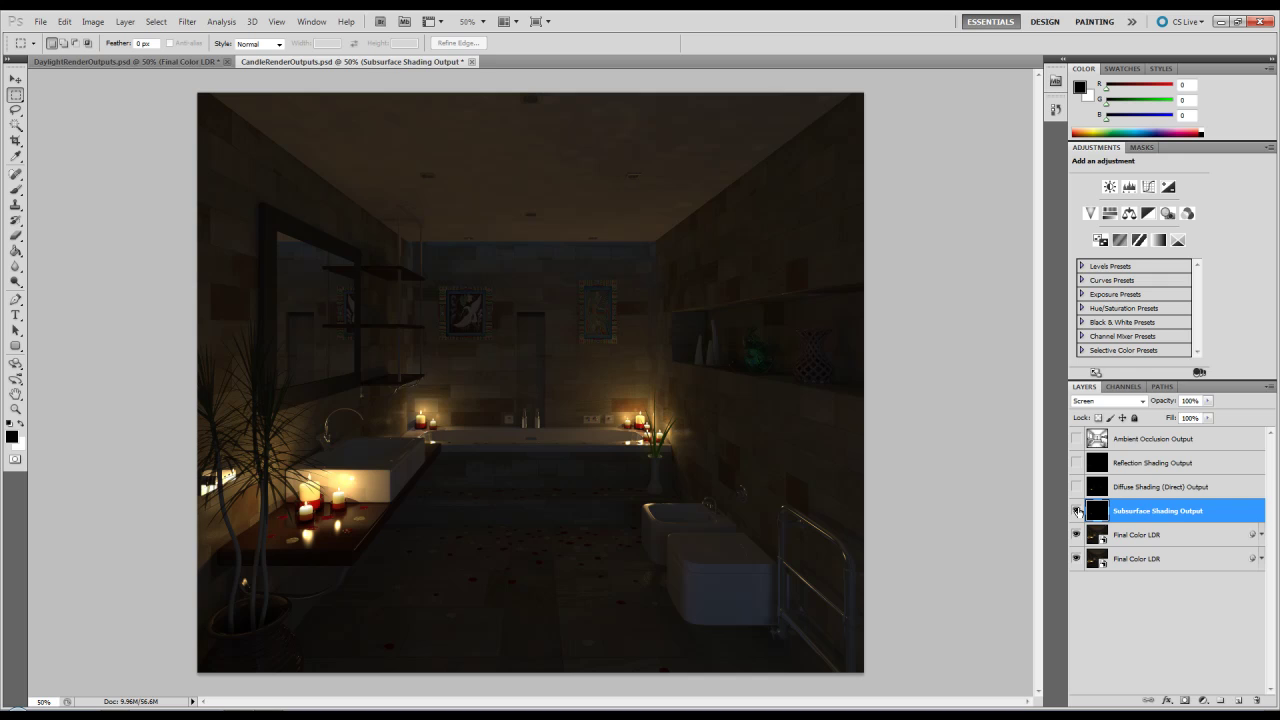
- Show the Diffuse Shading (Direct) Output layer, set it to Screen, and toggle its visibility to compare the effect
left_click(1140, 488)
left_click(1076, 486)
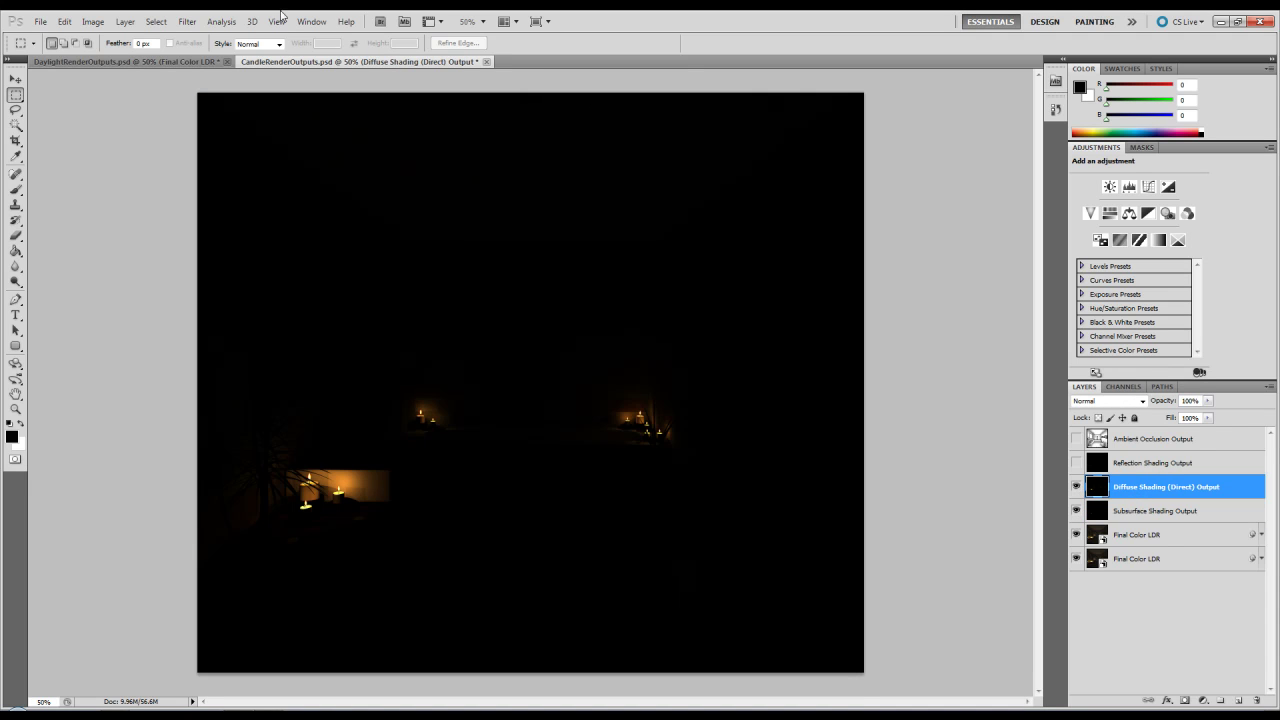
left_click(1126, 402)
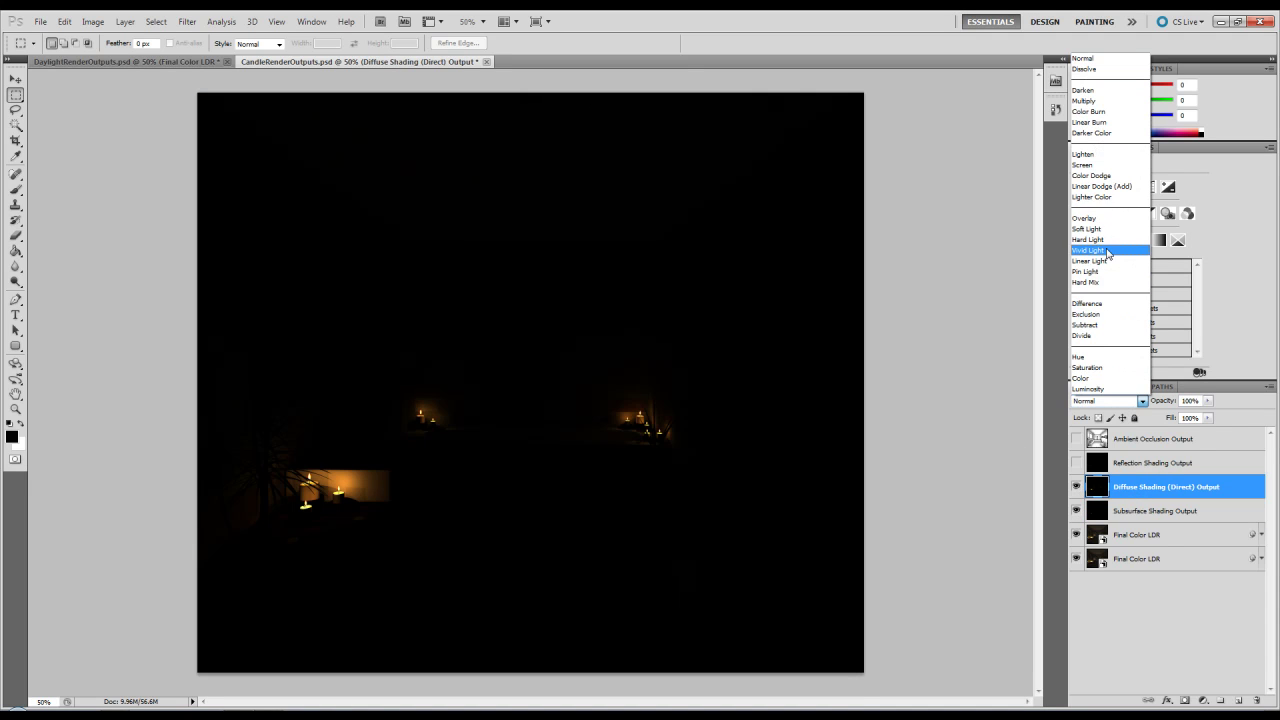
left_click(1097, 165)
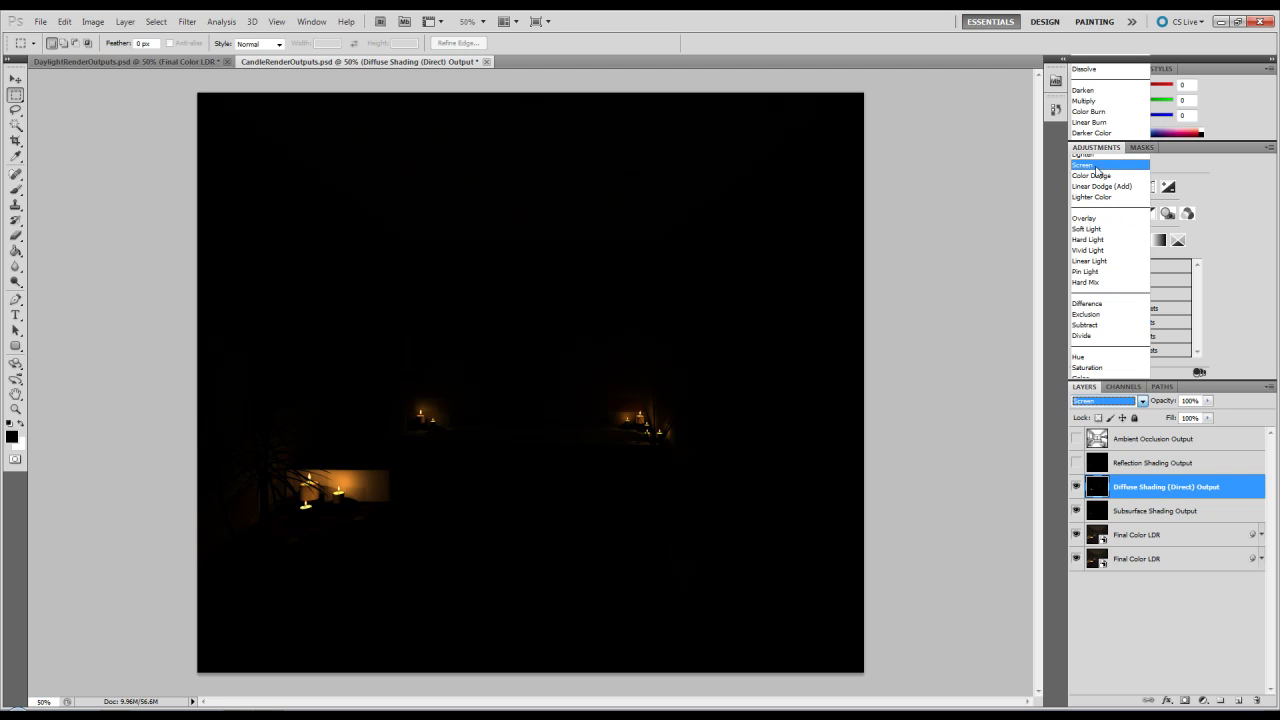
left_click(1076, 487)
left_click(1076, 487)
left_click(1076, 487)
left_click(1076, 487)
- Show the Reflection Shading Output layer, set it to Screen, and toggle its visibility to compare the effect
left_click(1102, 463)
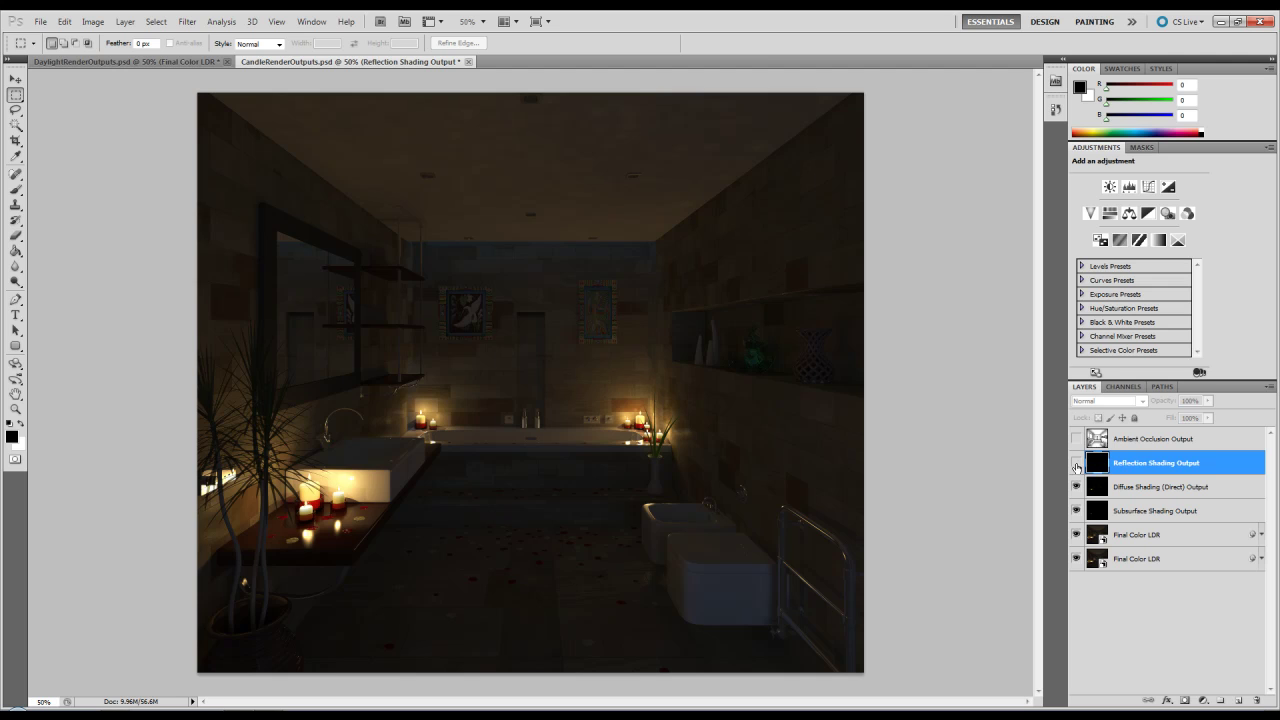
left_click(1076, 464)
left_click(1105, 400)
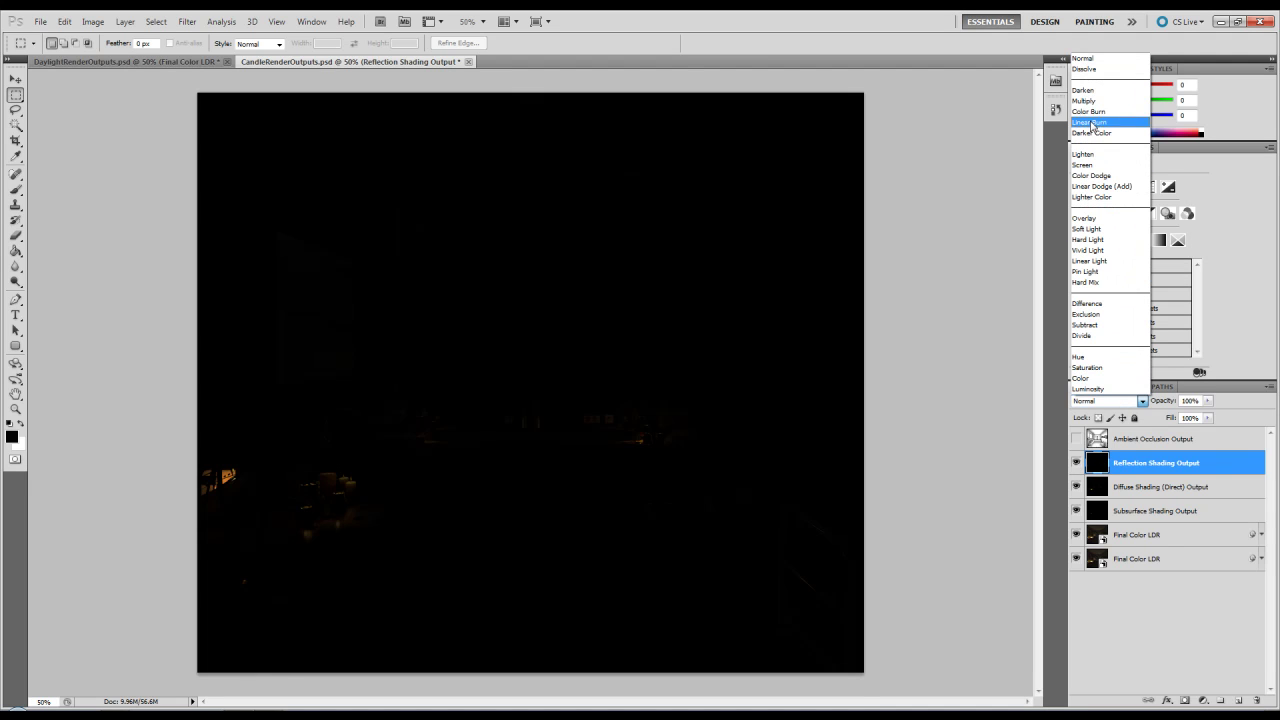
left_click(1083, 165)
left_click(1078, 466)
left_click(1078, 466)
left_click(1078, 466)
left_click(1078, 466)
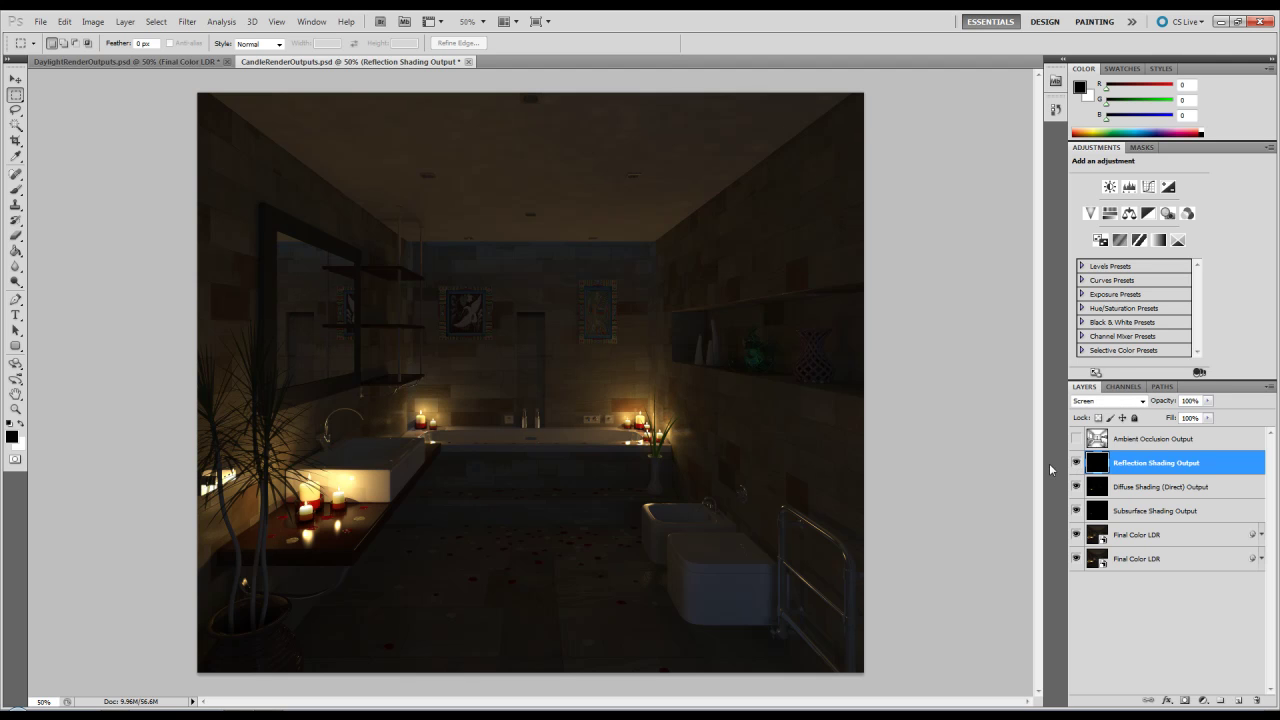
- Show the Ambient Occlusion Output layer and reapply the last Gaussian Blur to it
left_click(1120, 440)
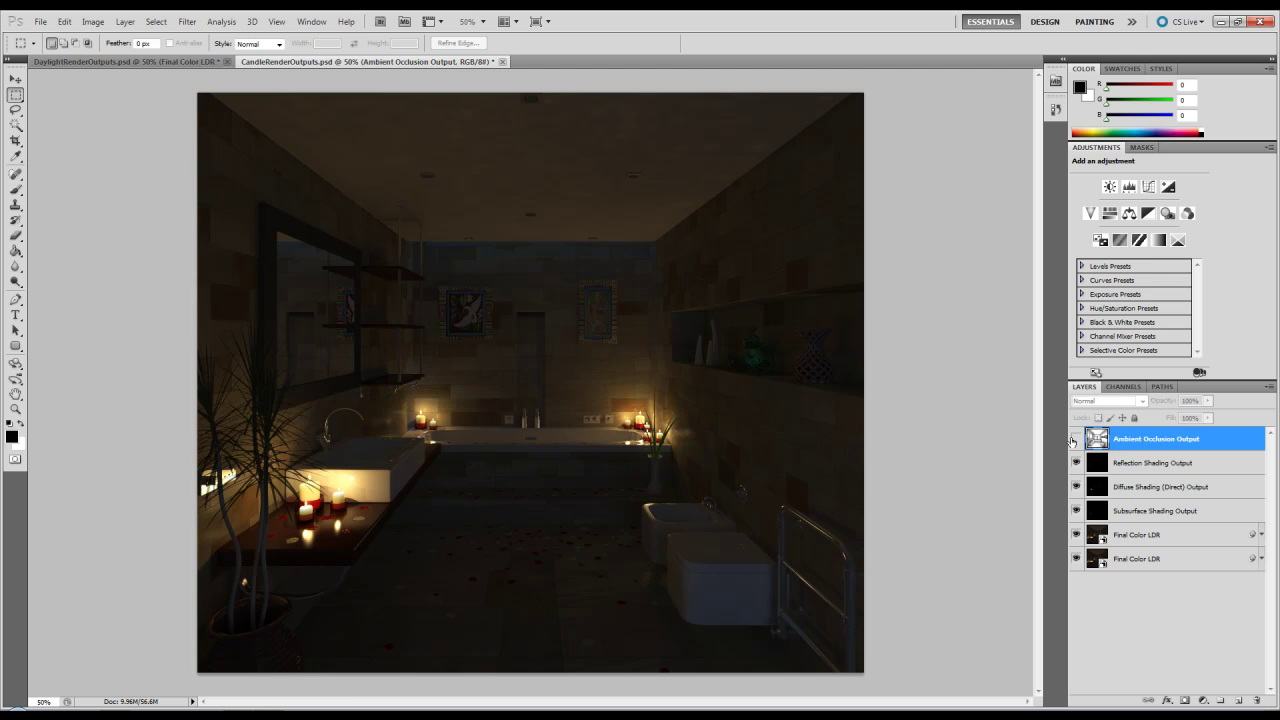
left_click(1074, 440)
left_click(187, 21)
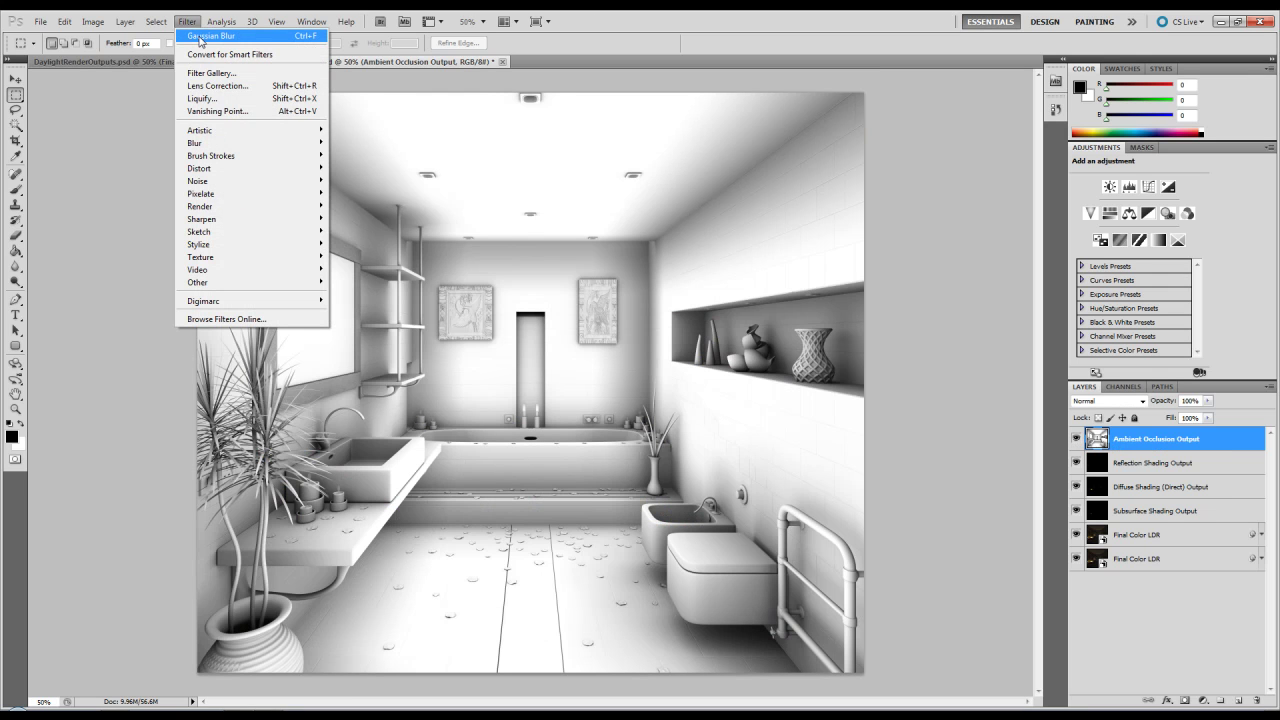
left_click(201, 41)
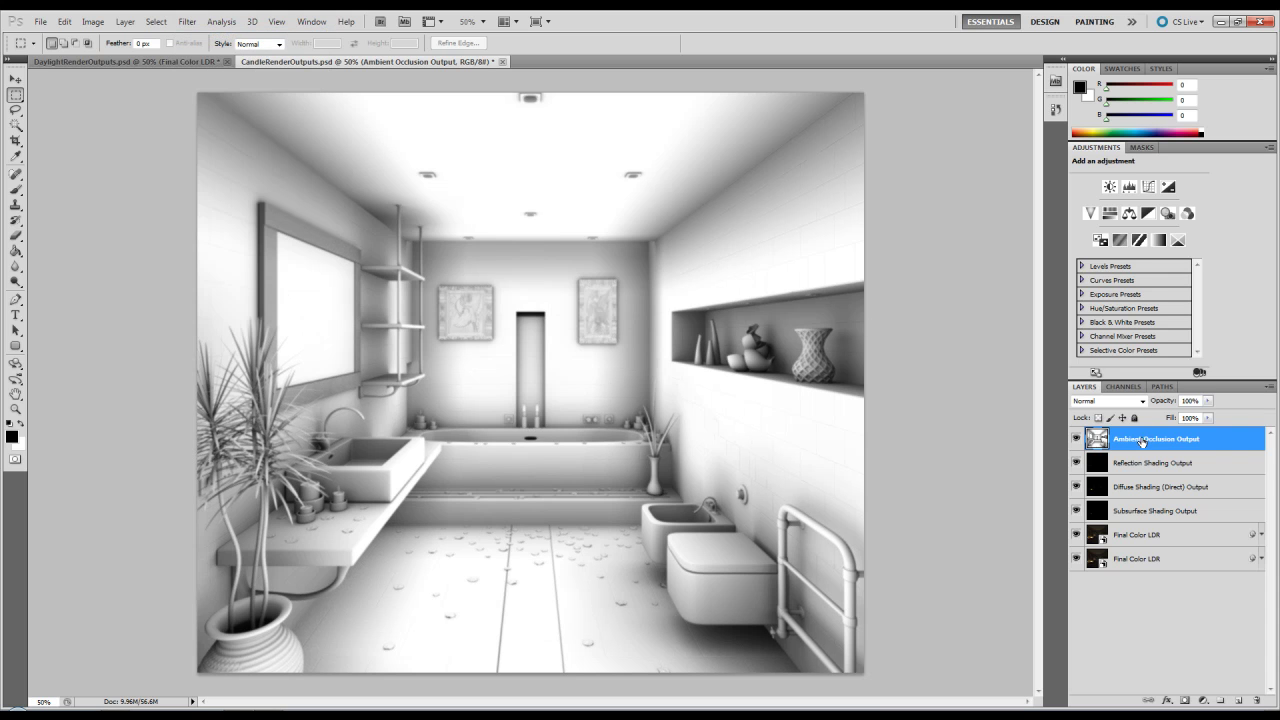
- Blend the Ambient Occlusion Output layer in Overlay mode, compare it on and off, and reduce its opacity to 30%
left_click(1142, 401)
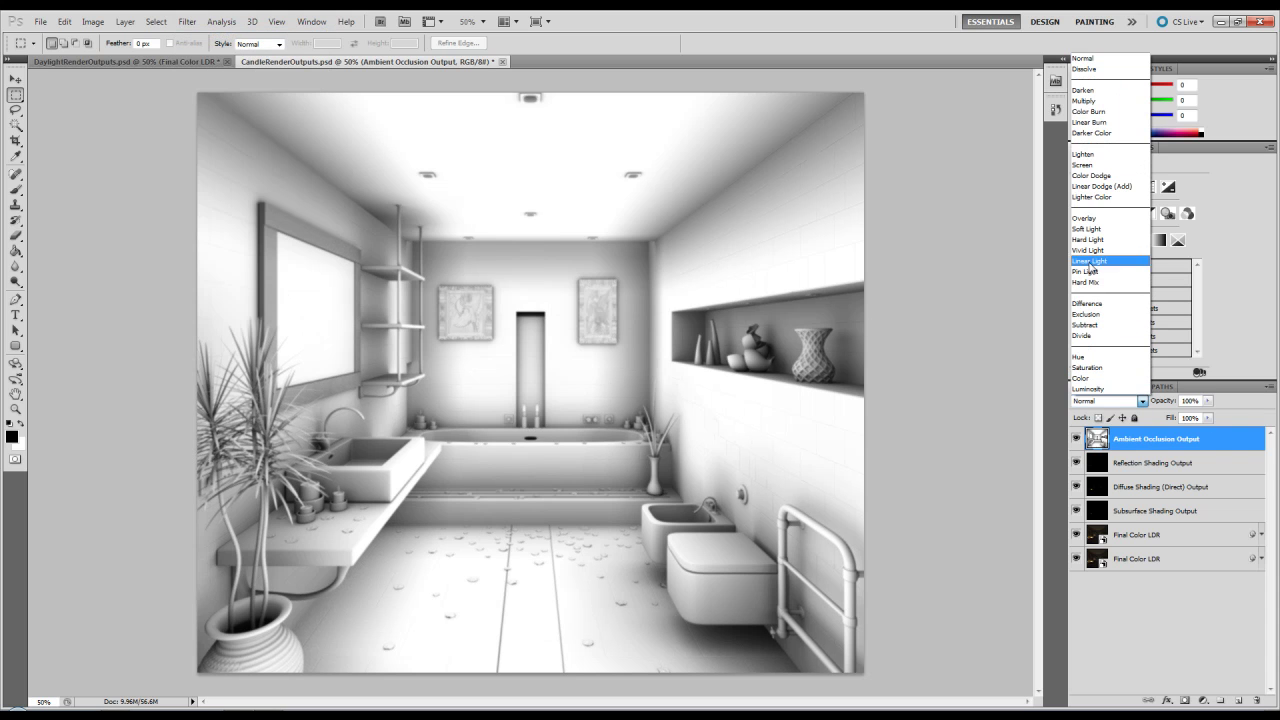
left_click(1093, 219)
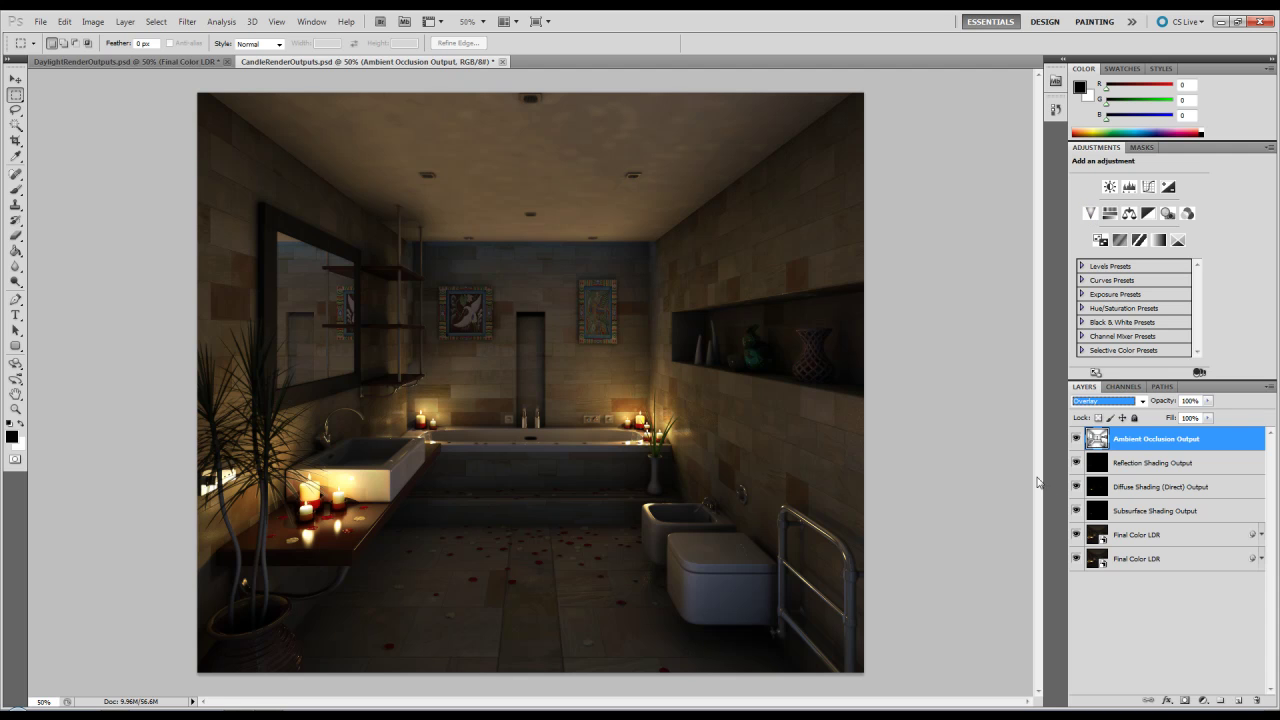
left_click(1167, 460)
left_click(1166, 444)
left_click(1076, 439)
left_click(1076, 439)
left_click(1207, 401)
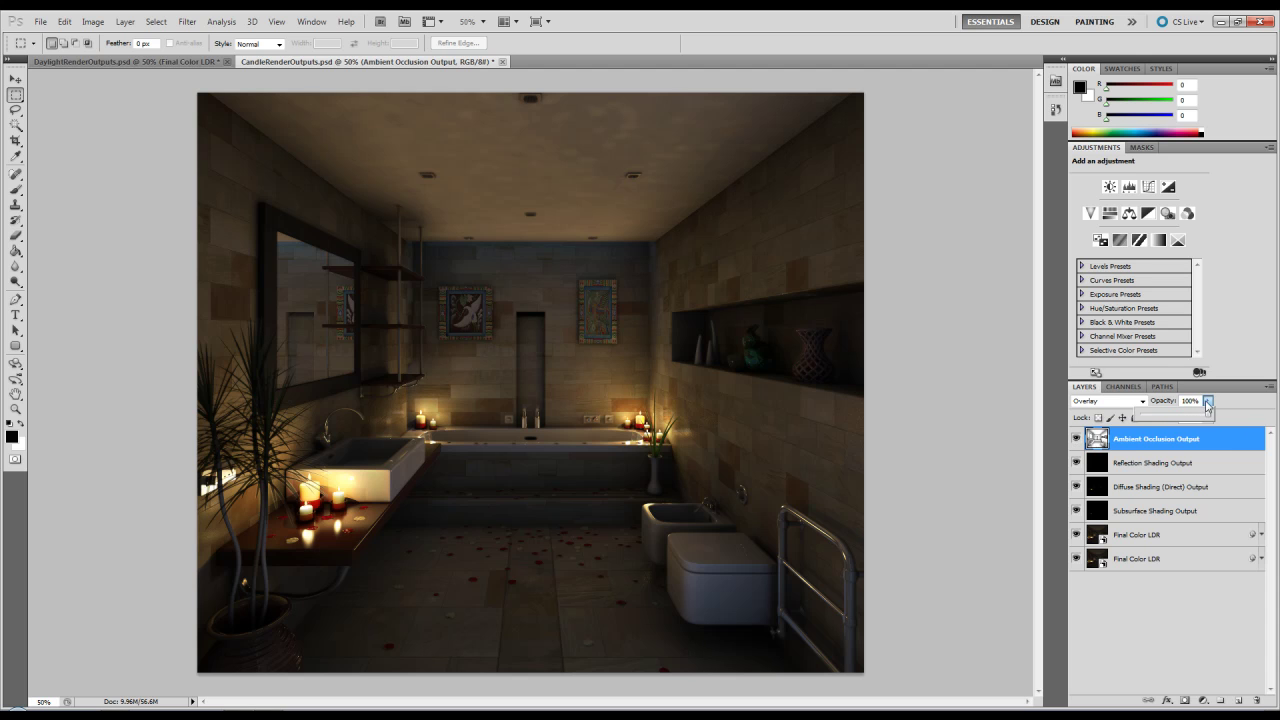
left_click_drag(1179, 419, 1168, 421)
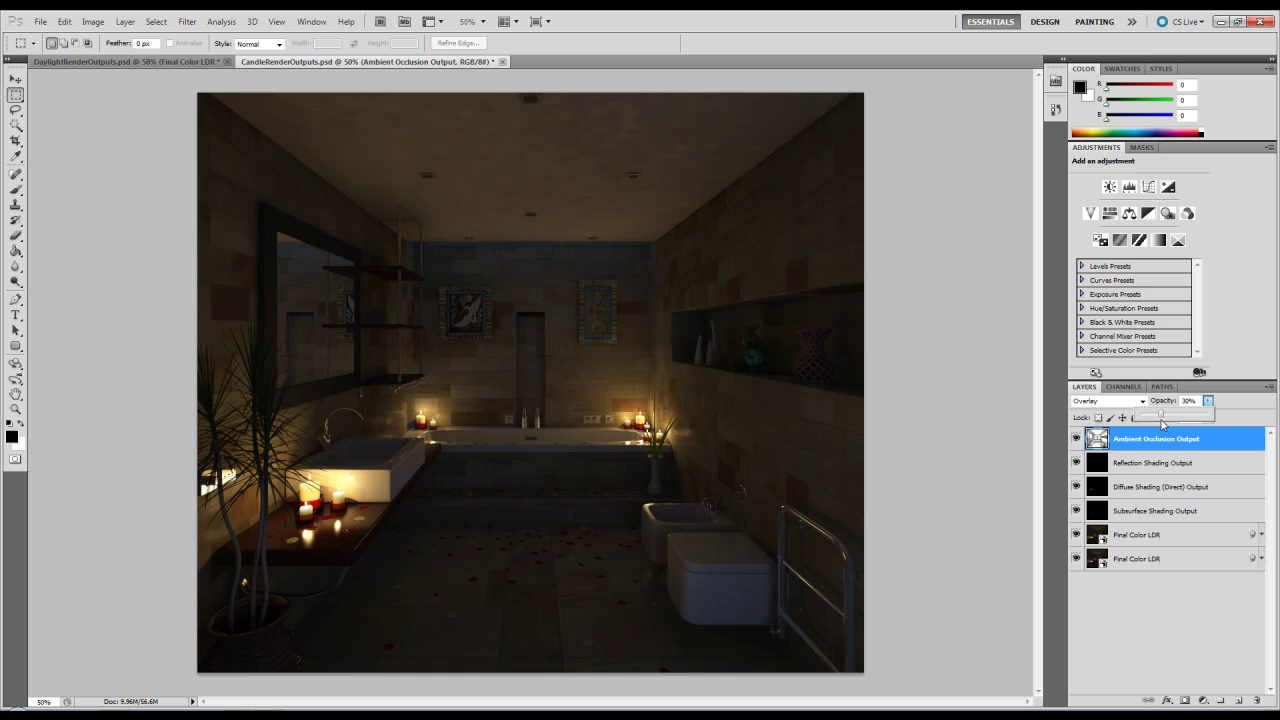
- Duplicate the bottom Final Color LDR smart object, rasterize the copy, and move it to the top of the layer stack
left_click(1145, 615)
left_click_drag(1160, 562, 1240, 699)
right_click(1150, 562)
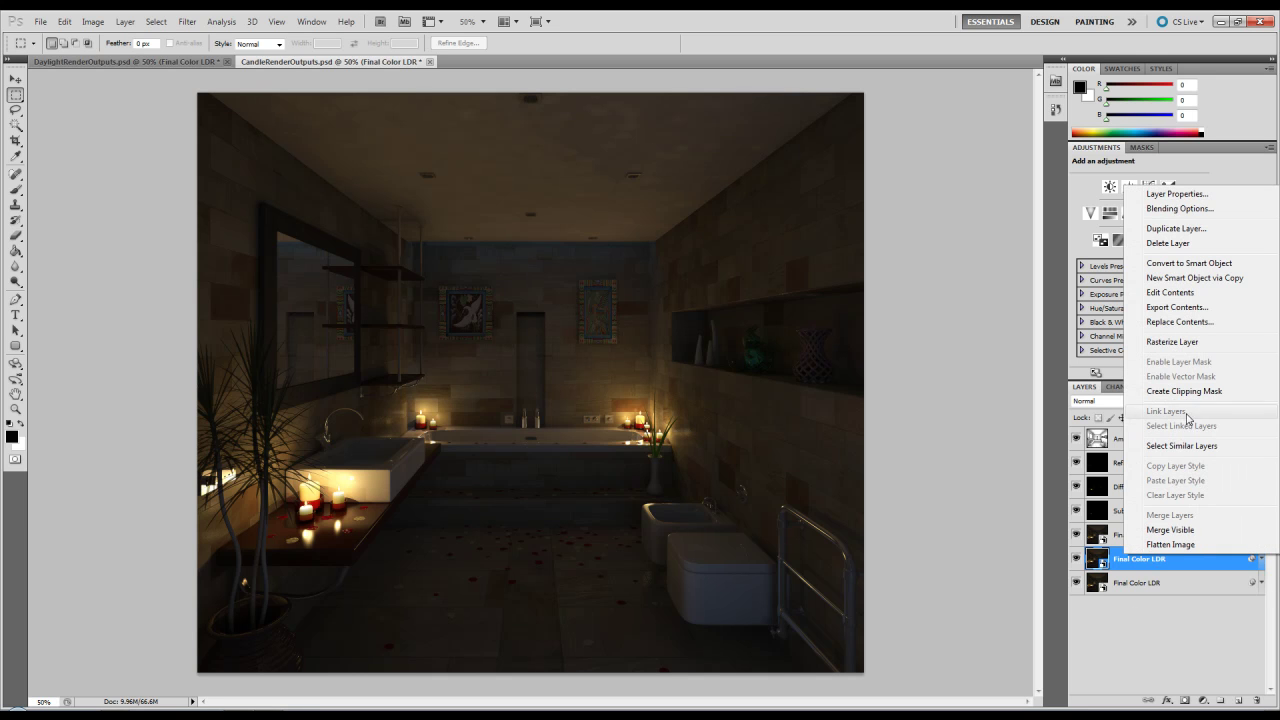
left_click(1172, 341)
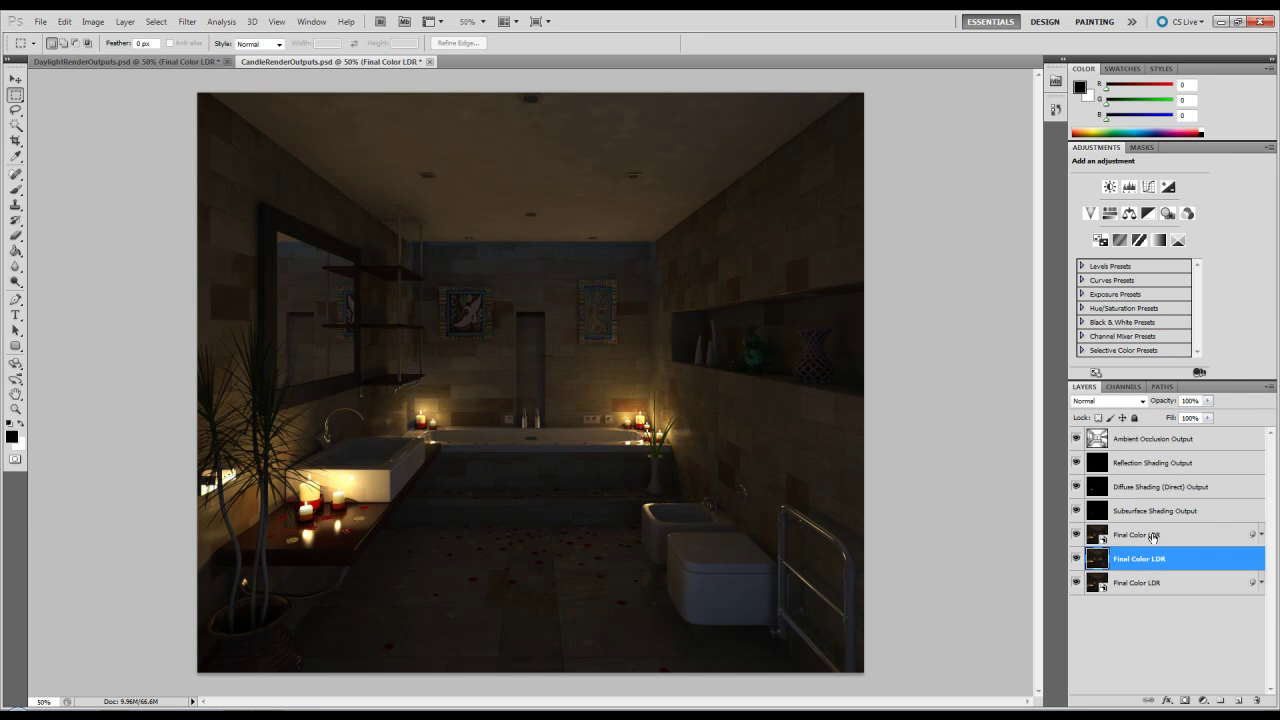
left_click_drag(1145, 560, 1140, 432)
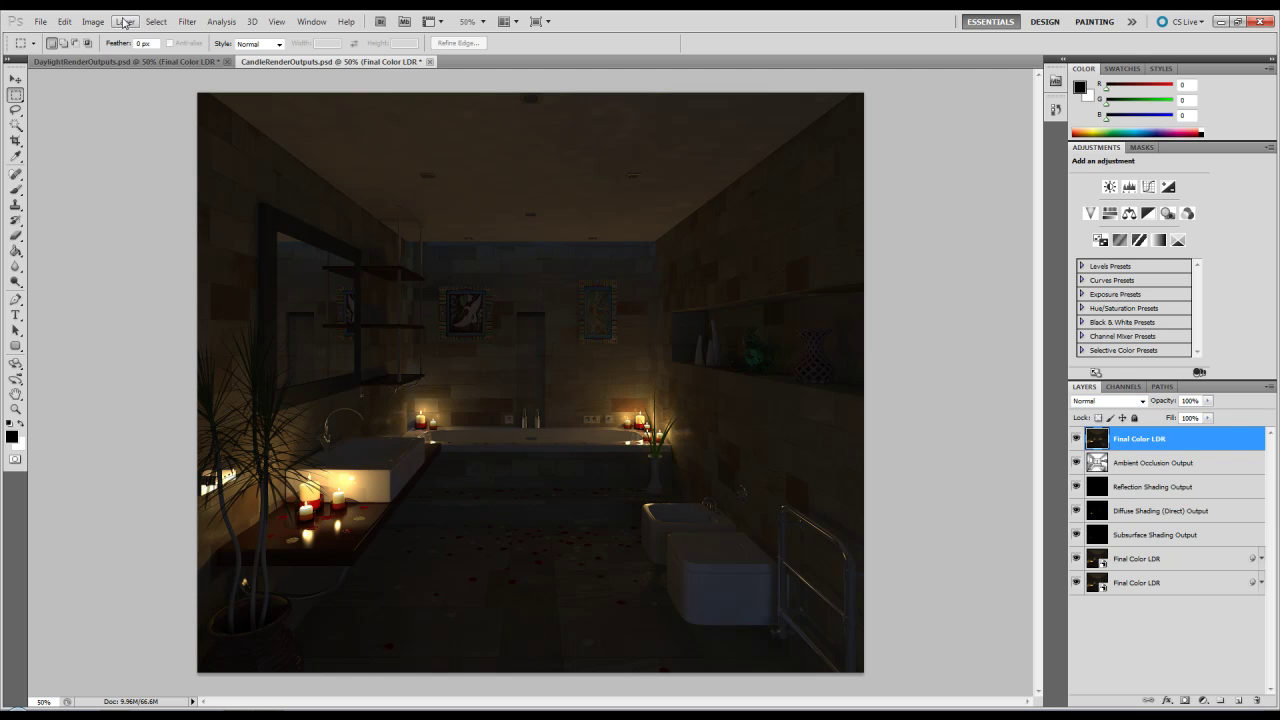
- Apply Lens Blur to the top Final Color LDR layer using the Depth channel as depth map, focused on the bathtub at focal distance 24
left_click(187, 21)
mouse_move(250, 143)
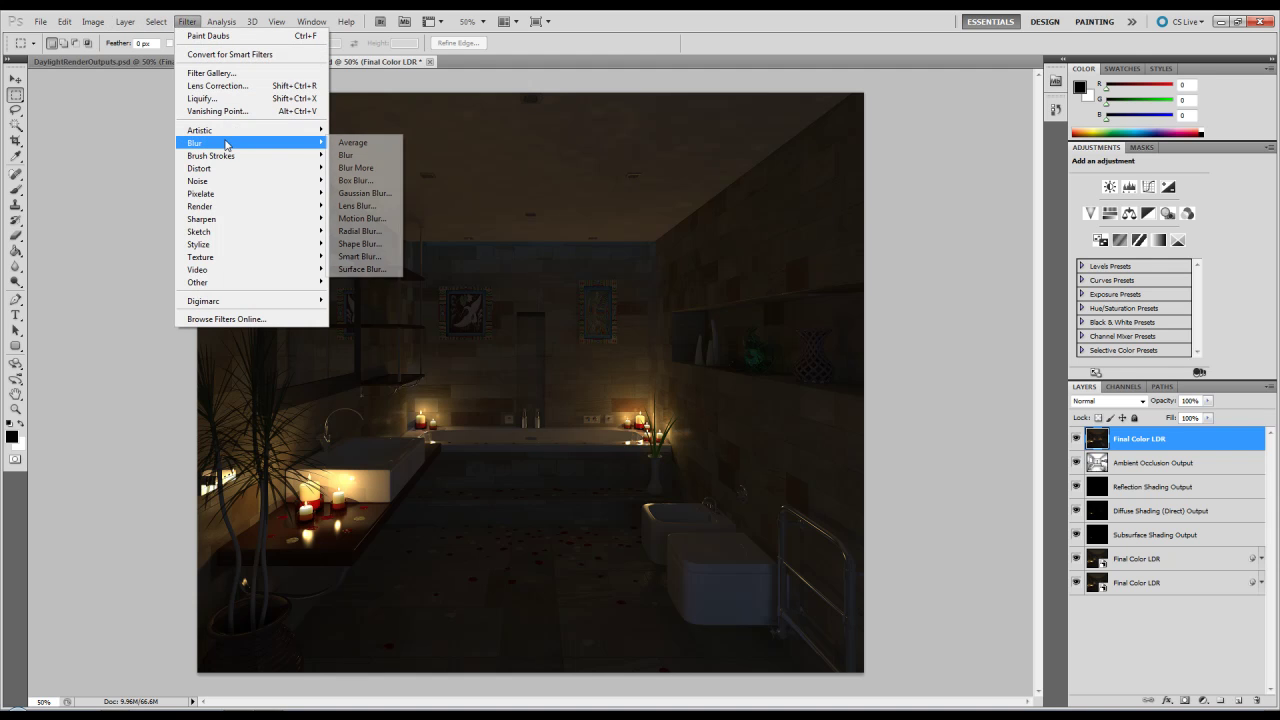
left_click(388, 205)
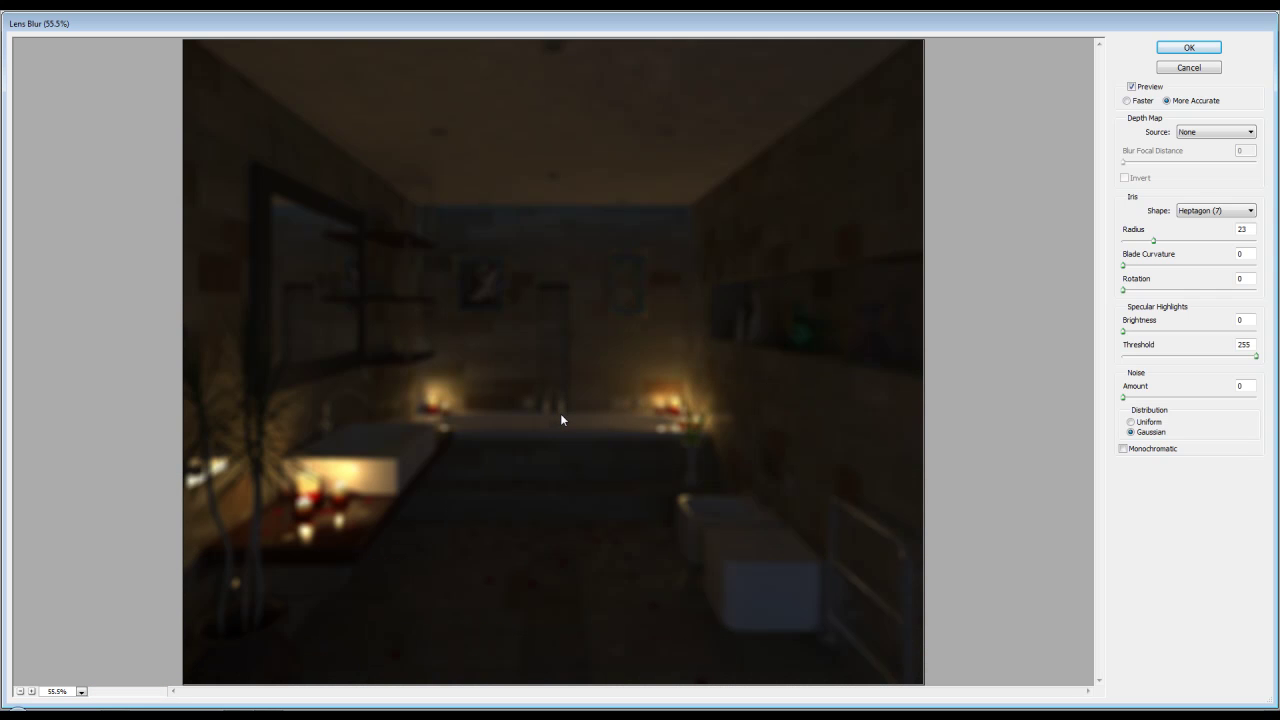
left_click(1186, 134)
left_click(1208, 170)
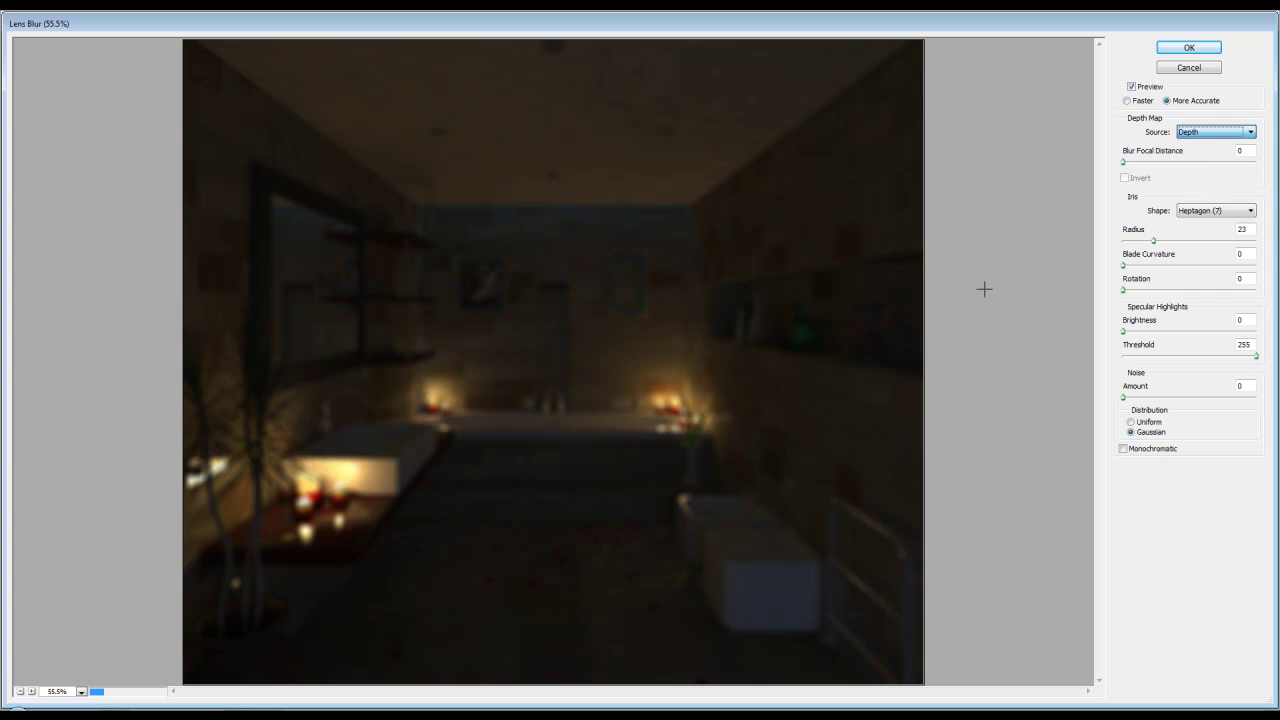
left_click(567, 422)
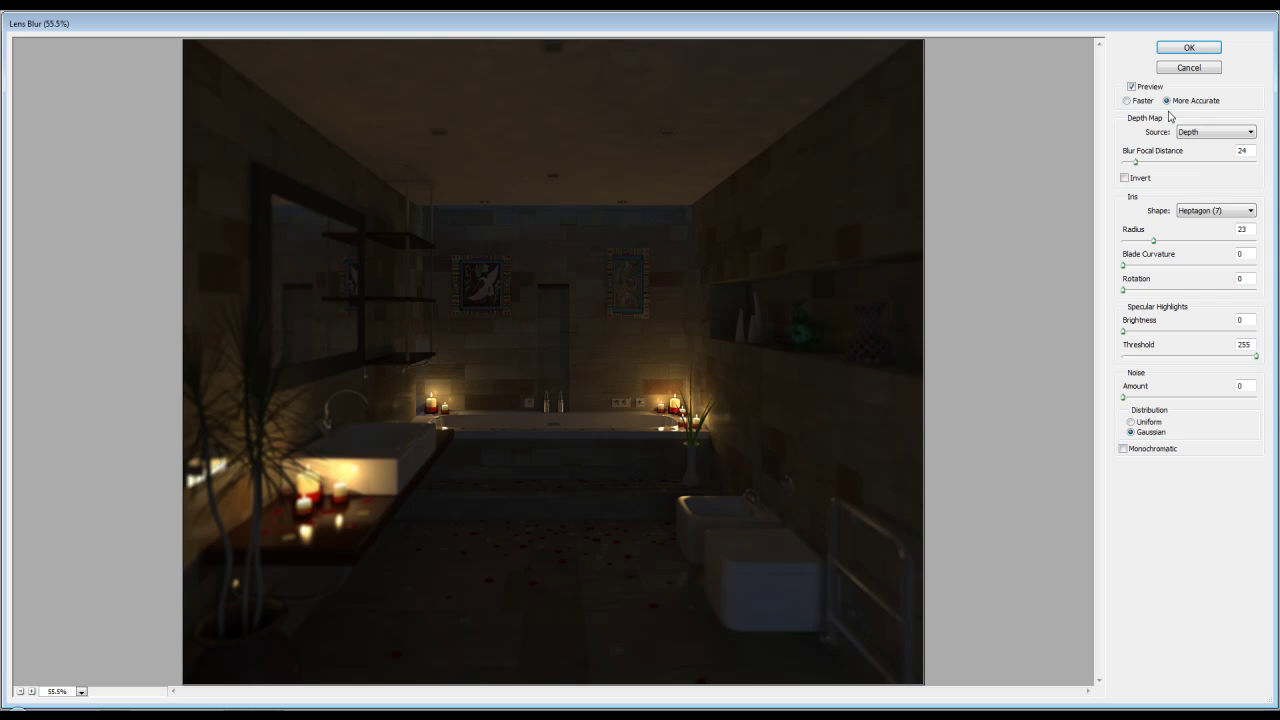
left_click(1189, 47)
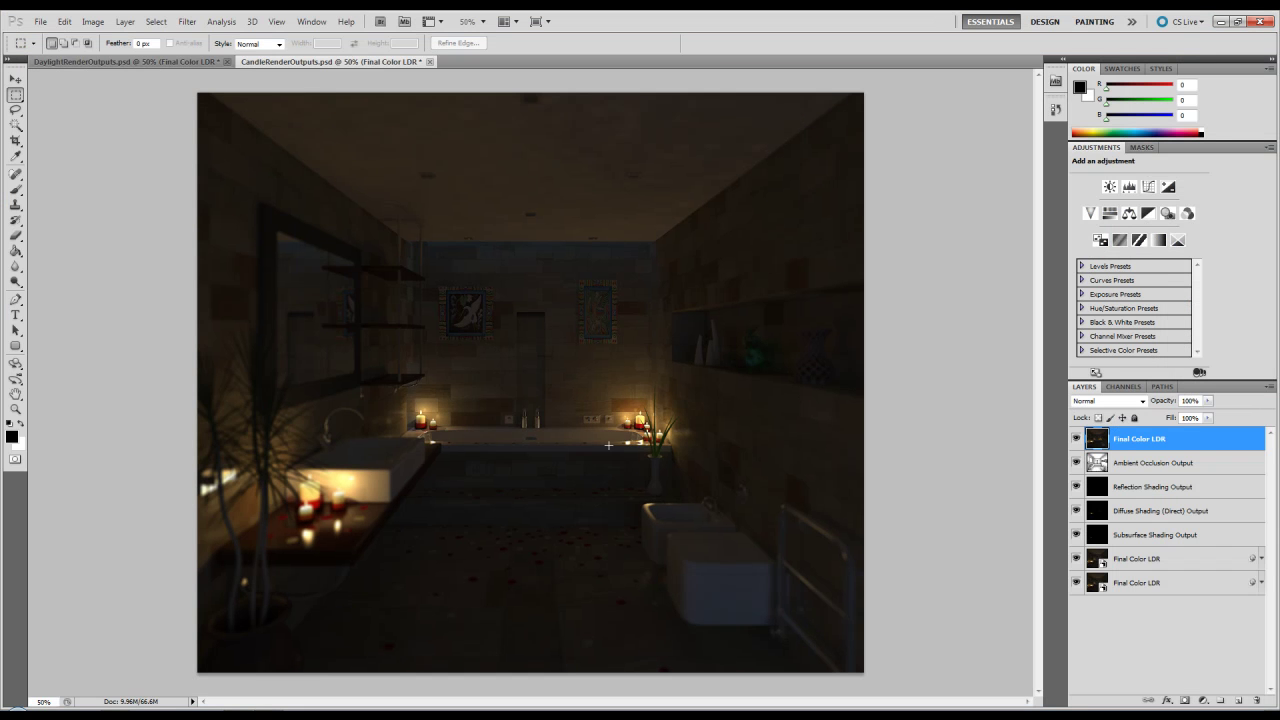
- Set the lens-blurred top Final Color LDR layer to Screen mode at 20% opacity
left_click(1138, 401)
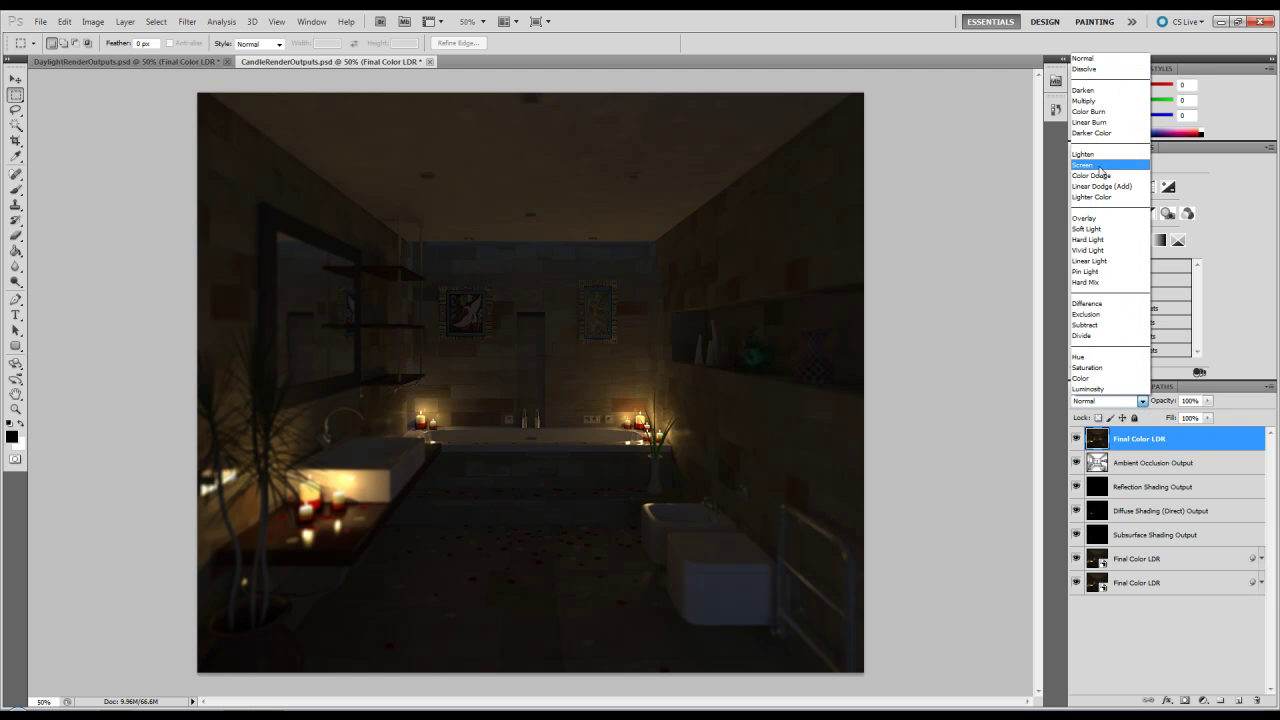
left_click(1100, 165)
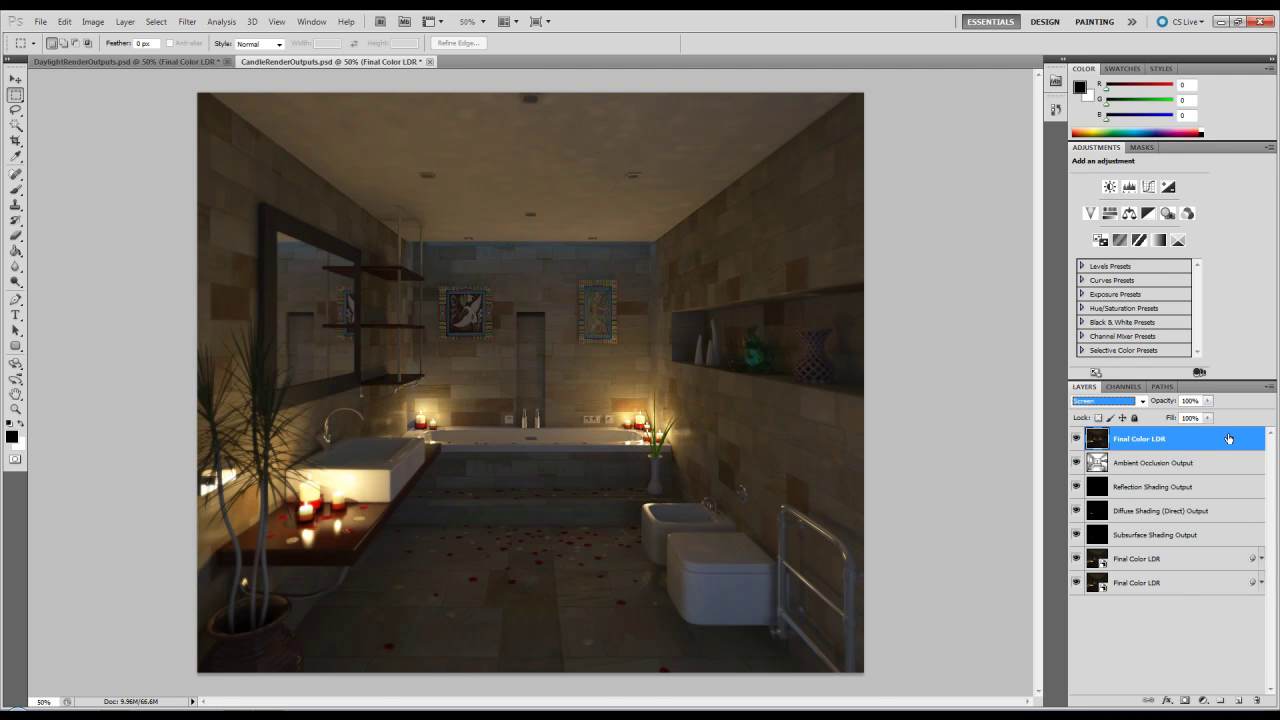
left_click_drag(1210, 403, 1166, 420)
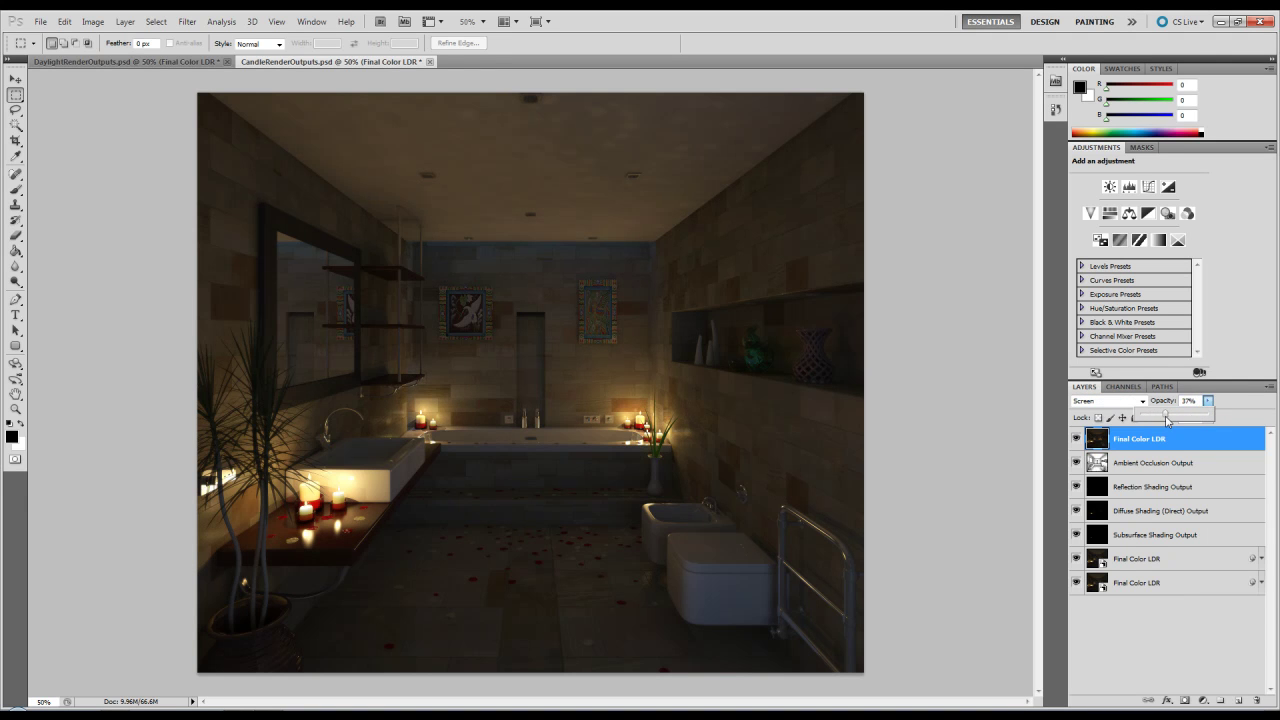
left_click_drag(1154, 424, 1154, 424)
- Toggle the visibility of the top and bottom Final Color LDR layers to compare their contribution to the image
left_click(1076, 439)
left_click(1076, 439)
left_click(1076, 439)
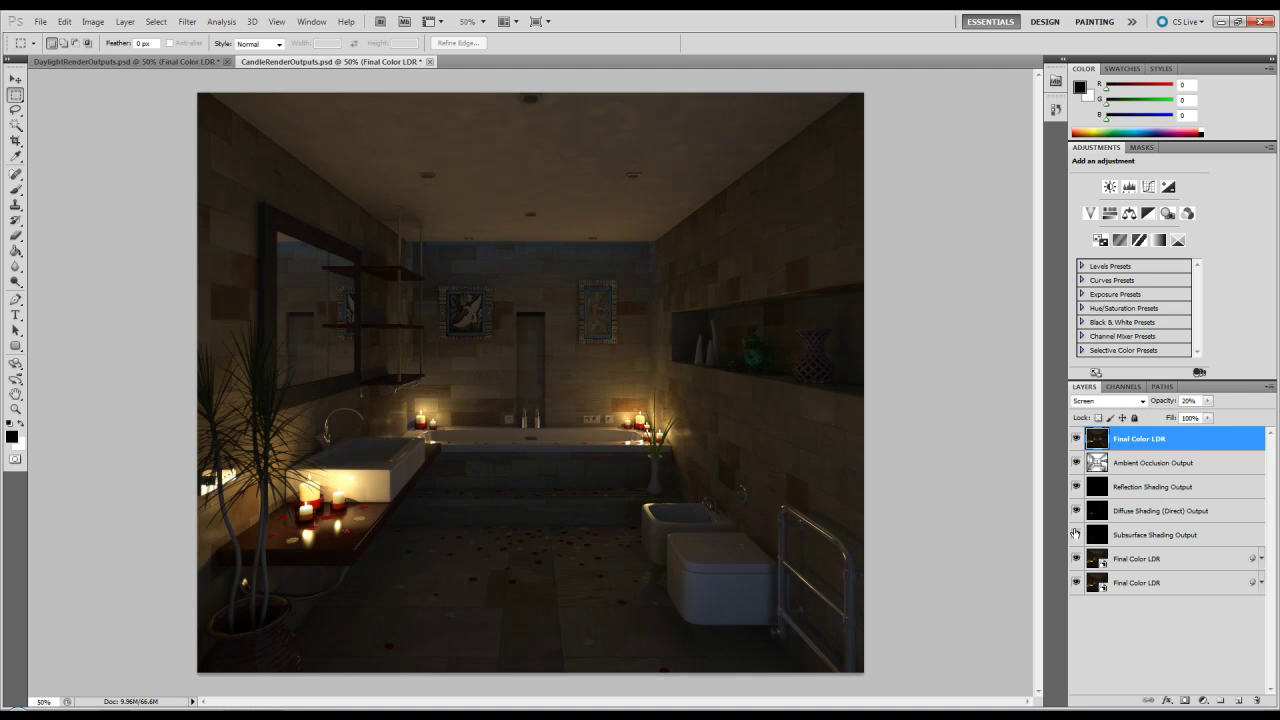
left_click(1076, 582)
left_click(1077, 583)
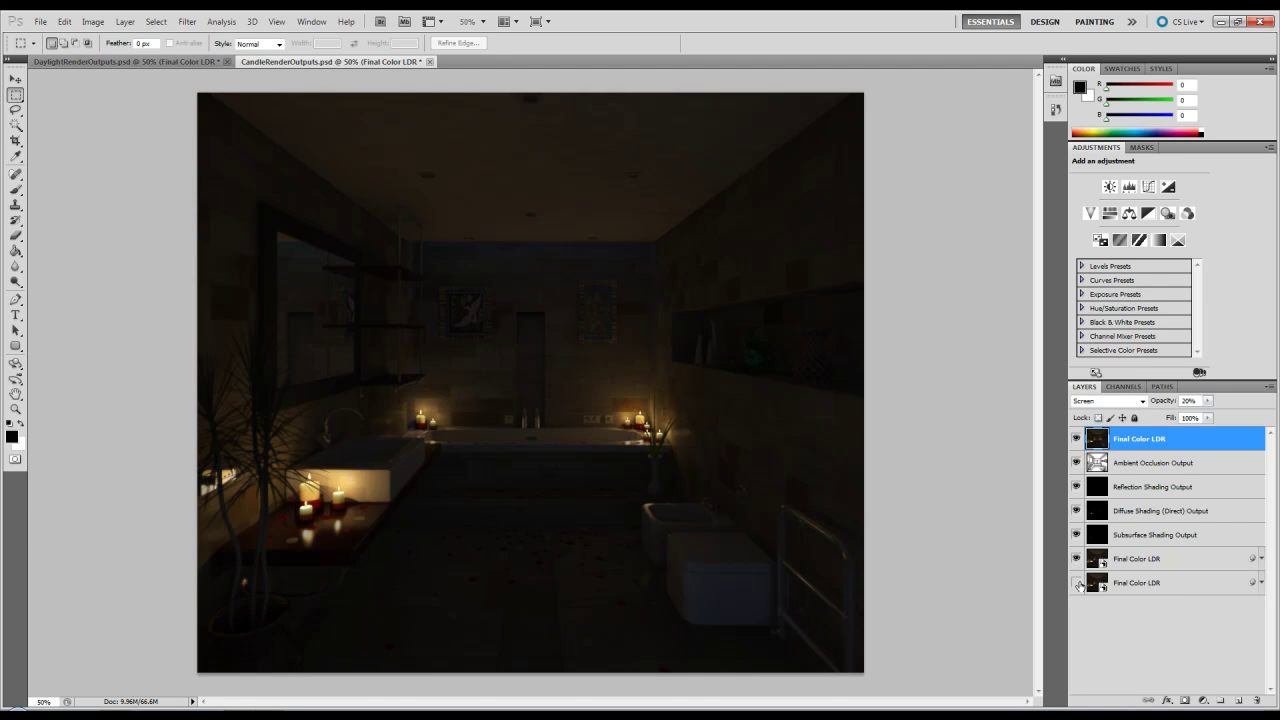
left_click(1077, 583)
left_click(1077, 583)
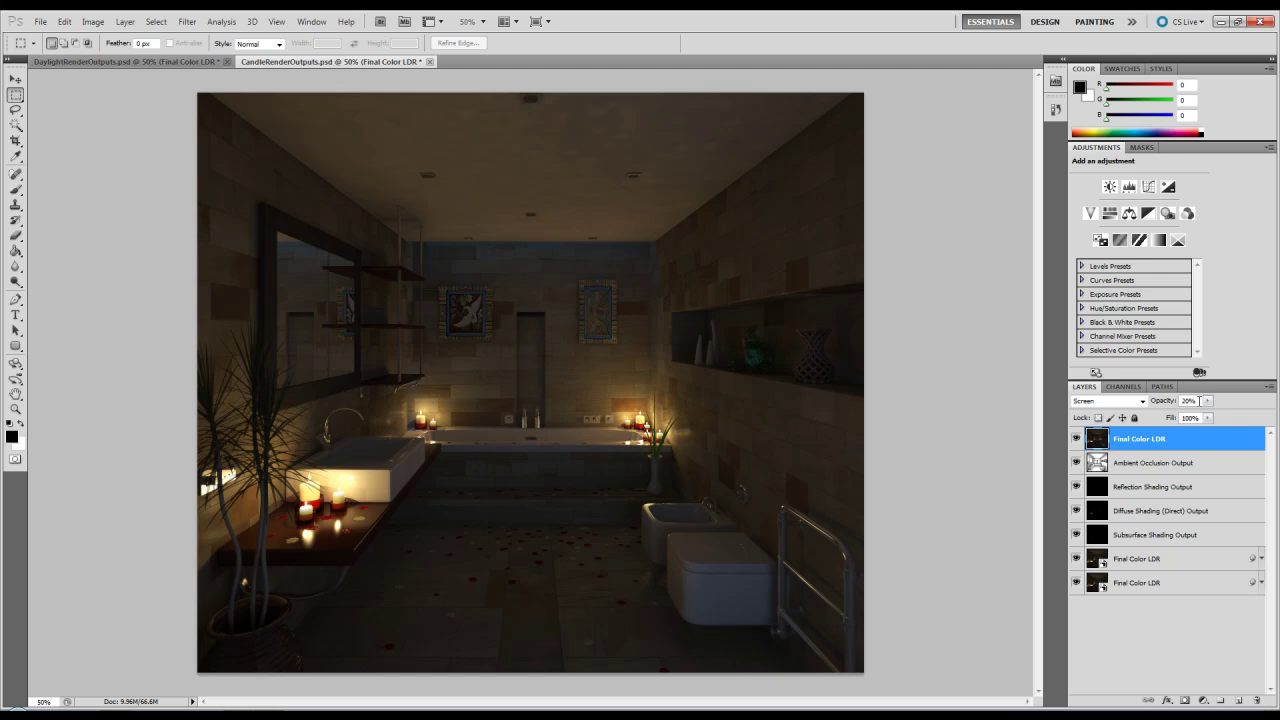
- Lower the opacity of the top Final Color LDR layer to about 8% and the Ambient Occlusion Output layer to 9%
left_click(1207, 400)
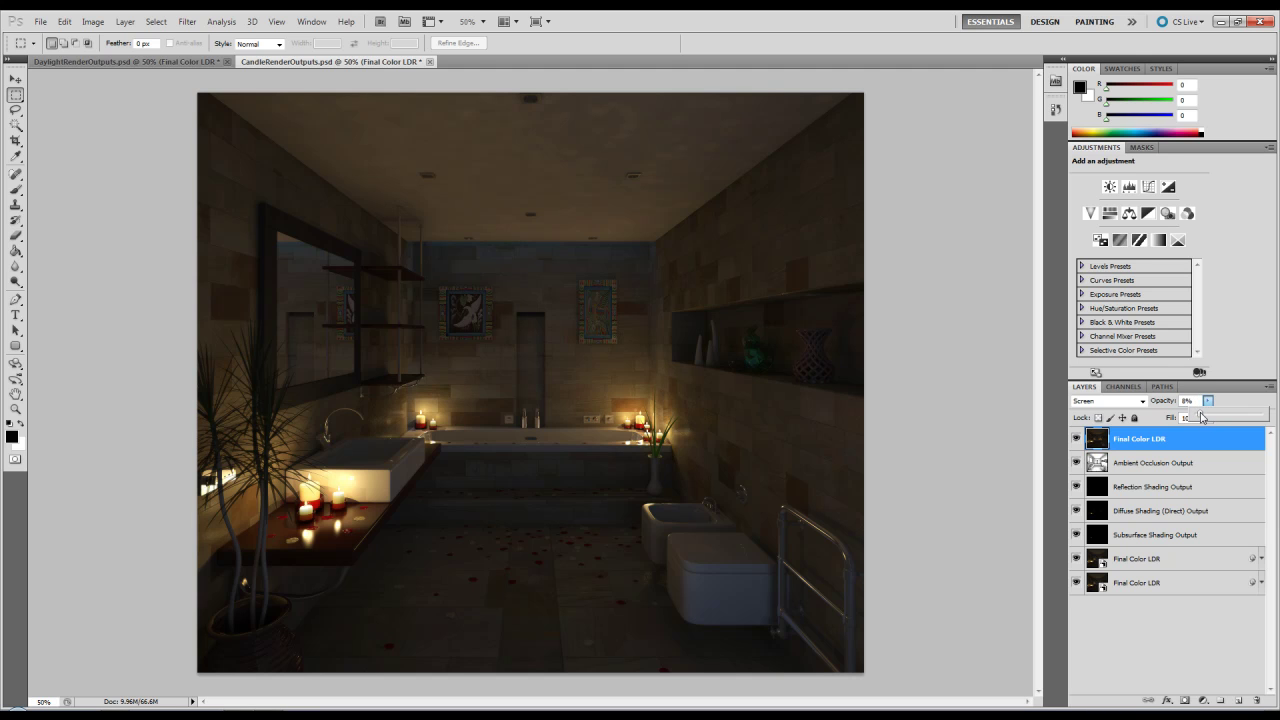
left_click(1162, 463)
left_click(1207, 400)
left_click_drag(1205, 416, 1193, 423)
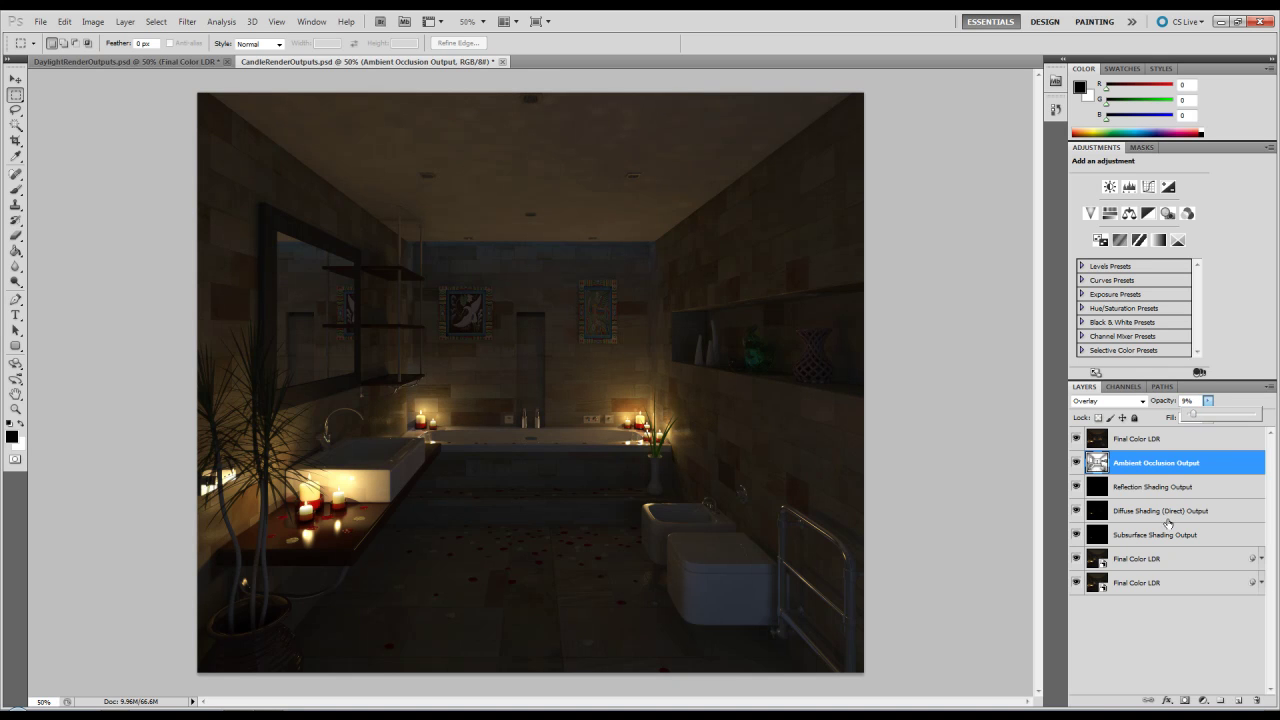
- Reduce the Lighten-mode Final Color LDR layer's opacity to 18%, and select the bottom Final Color LDR layer
left_click(1146, 562)
left_click(1207, 400)
left_click_drag(1206, 417, 1191, 421)
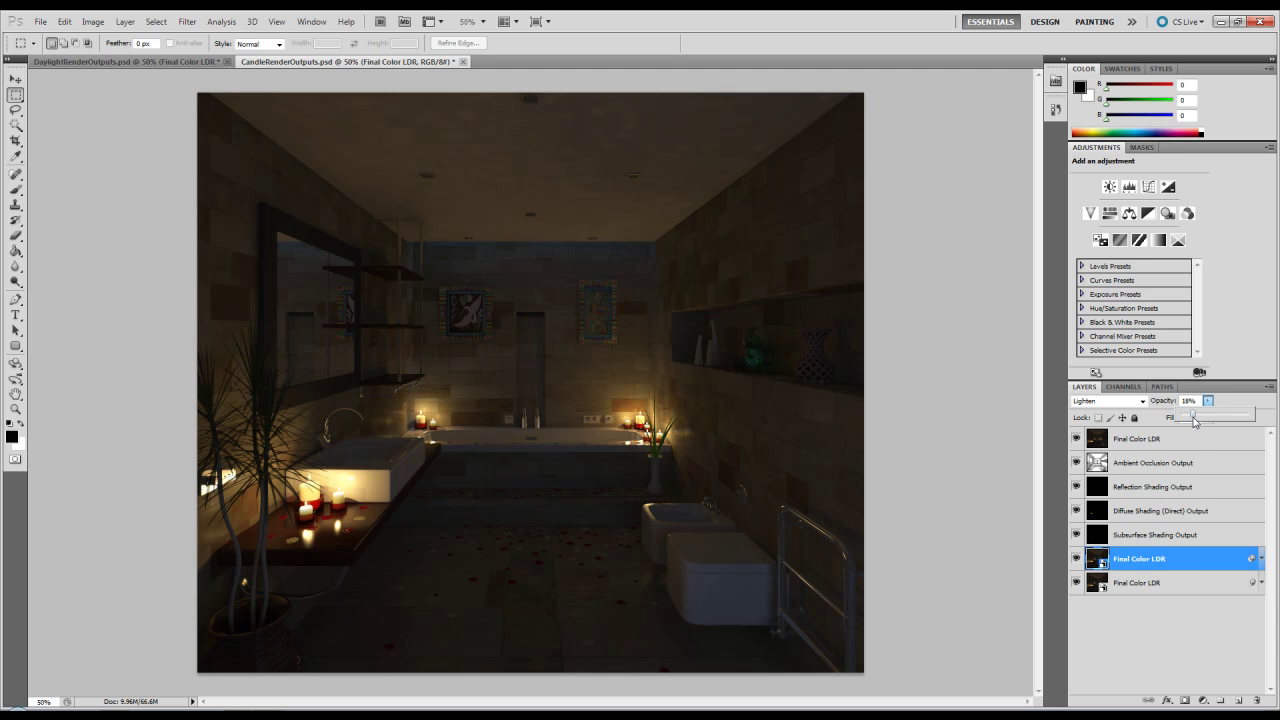
left_click(1156, 588)
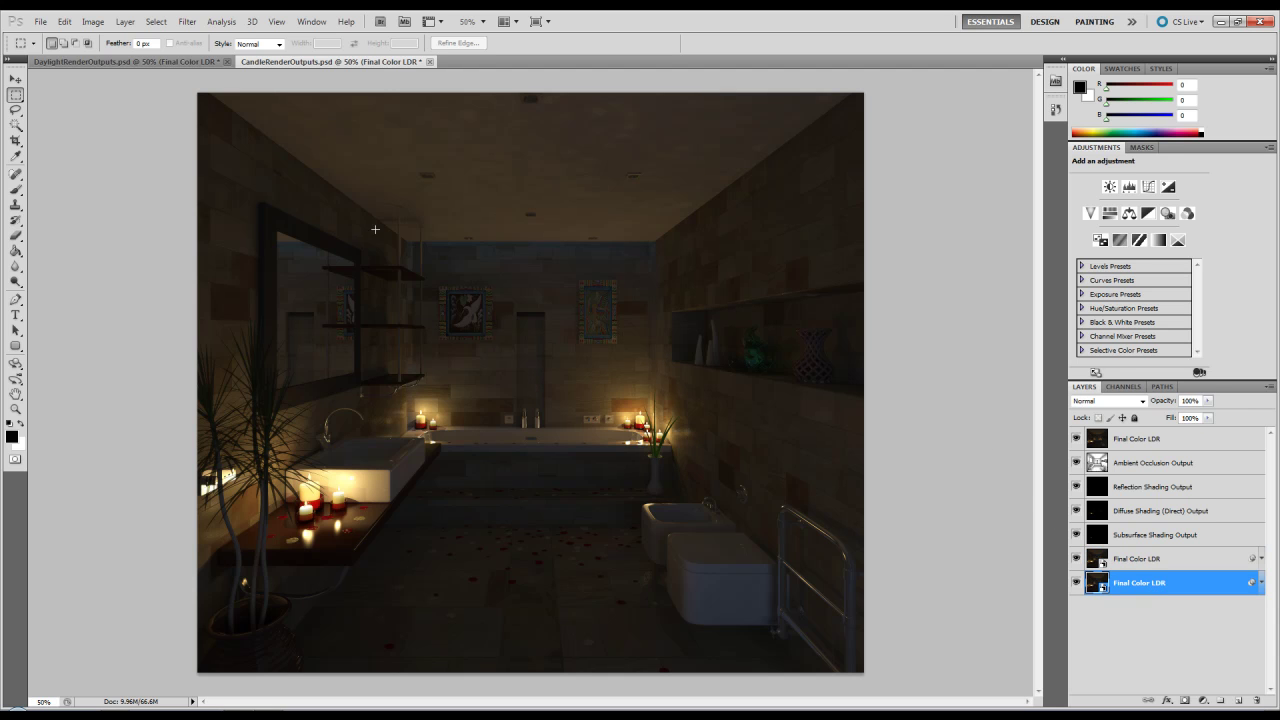